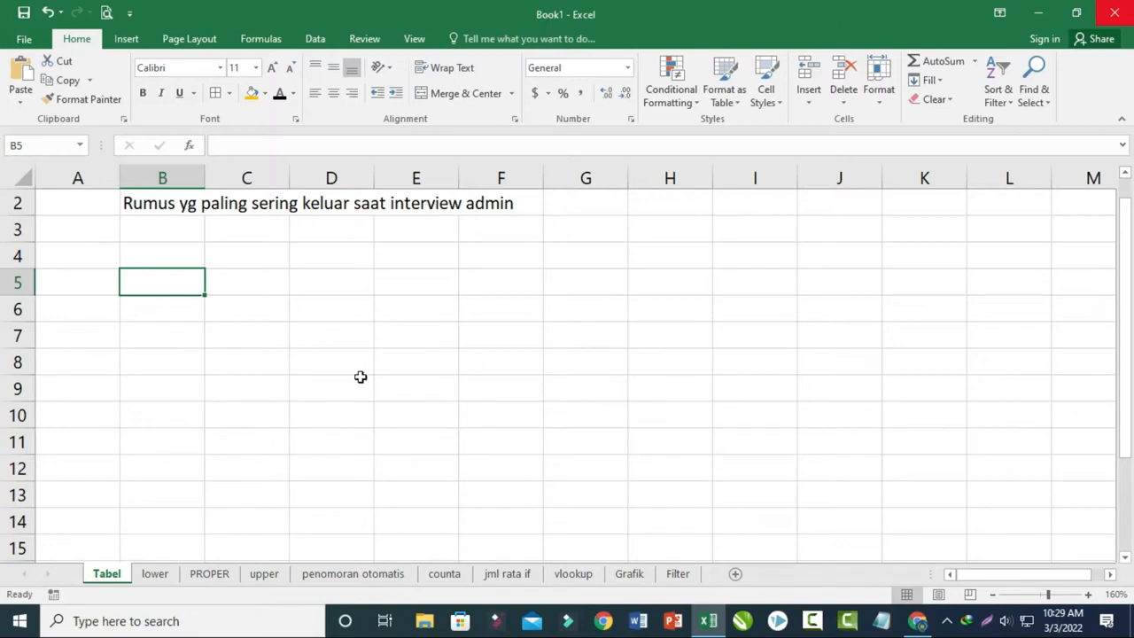
- Apply all borders to the range B5:I13 on the Tabel sheet to form a table grid
click(156, 357)
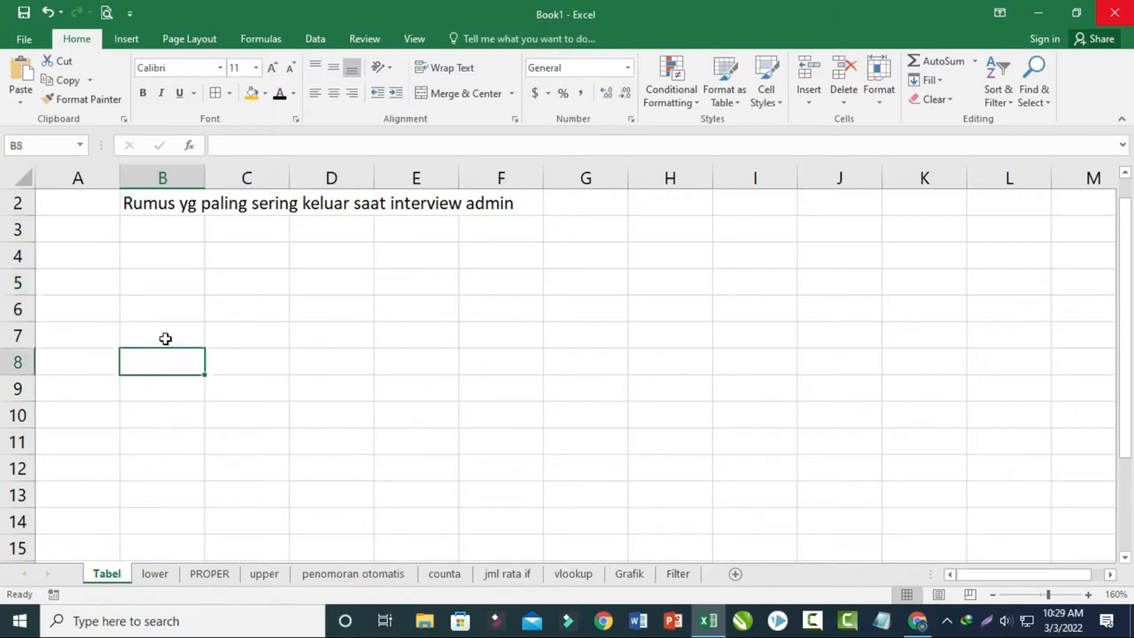
drag(143, 285, 792, 494)
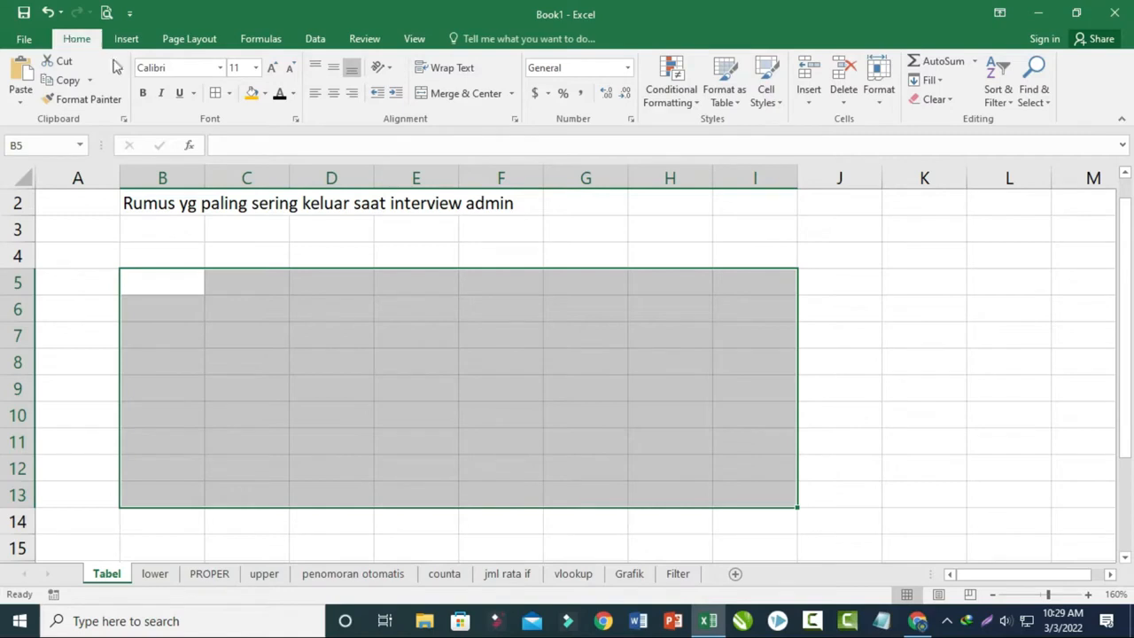
click(224, 93)
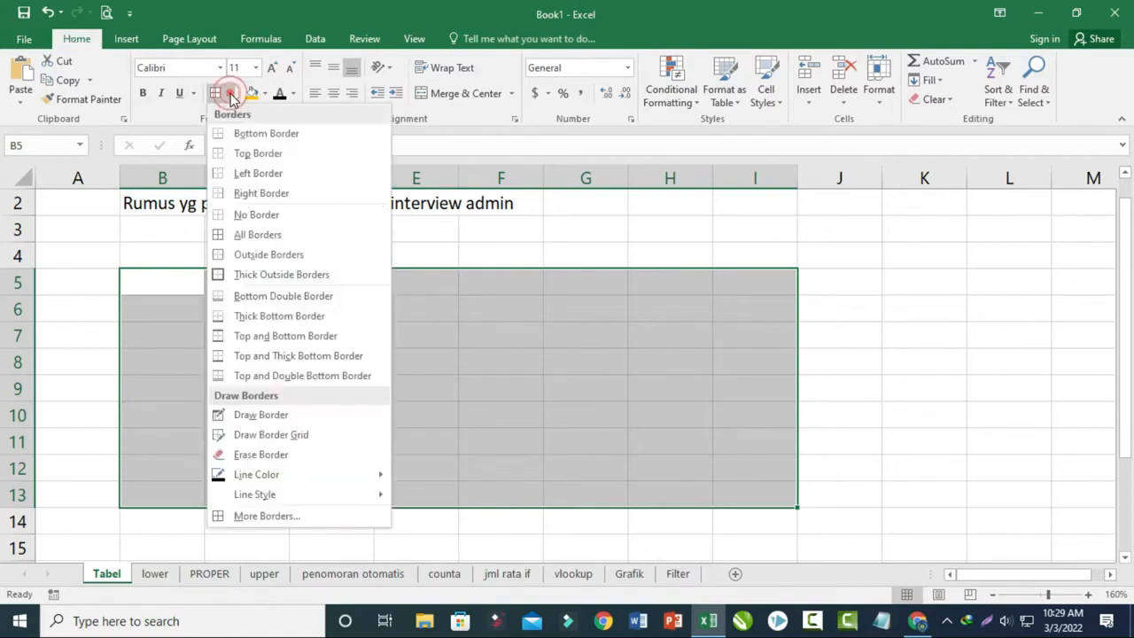
click(223, 237)
click(339, 316)
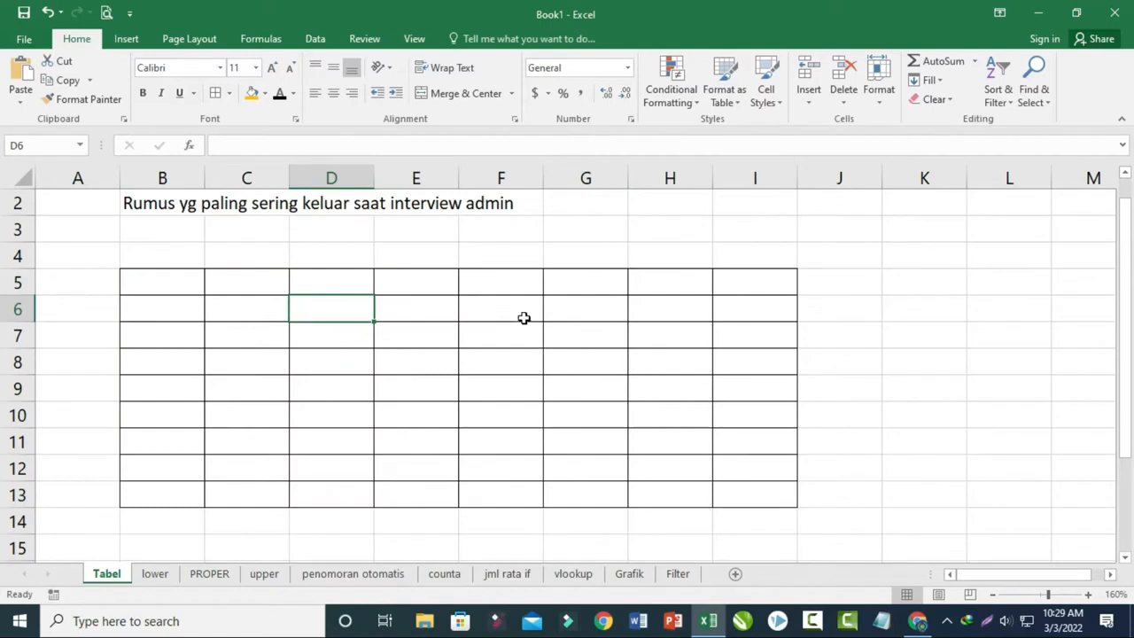
- Narrow column B, widen columns C, D, E and F, and make row 5 slightly taller in the table
drag(204, 177, 191, 177)
drag(272, 178, 295, 177)
drag(379, 177, 413, 177)
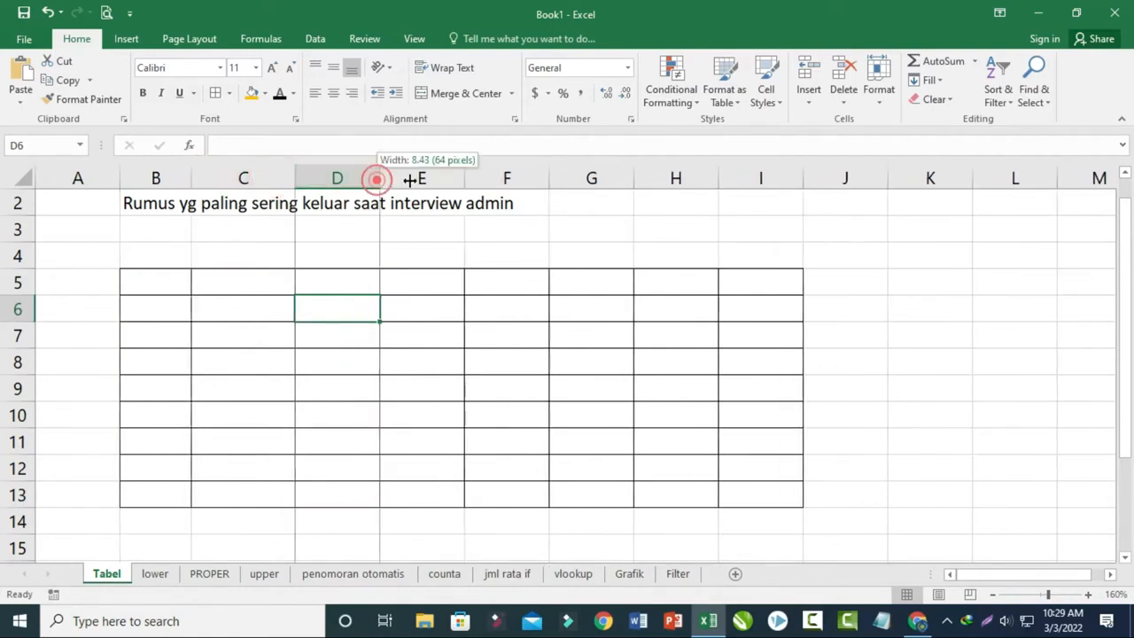
drag(496, 177, 522, 178)
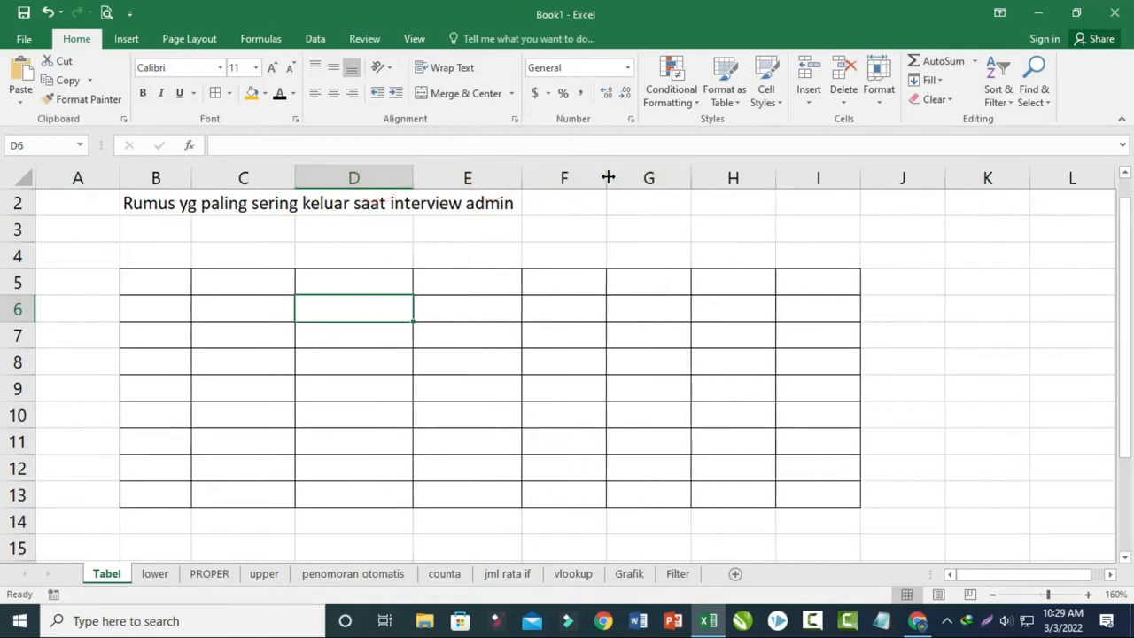
drag(608, 177, 614, 178)
click(695, 182)
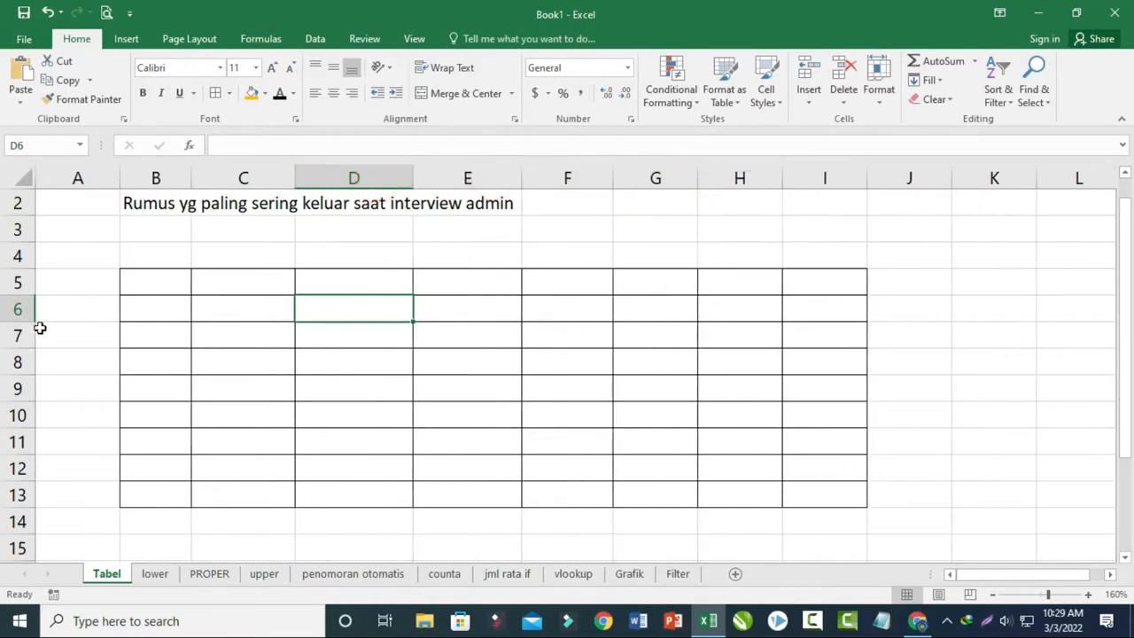
drag(19, 296, 20, 300)
click(266, 369)
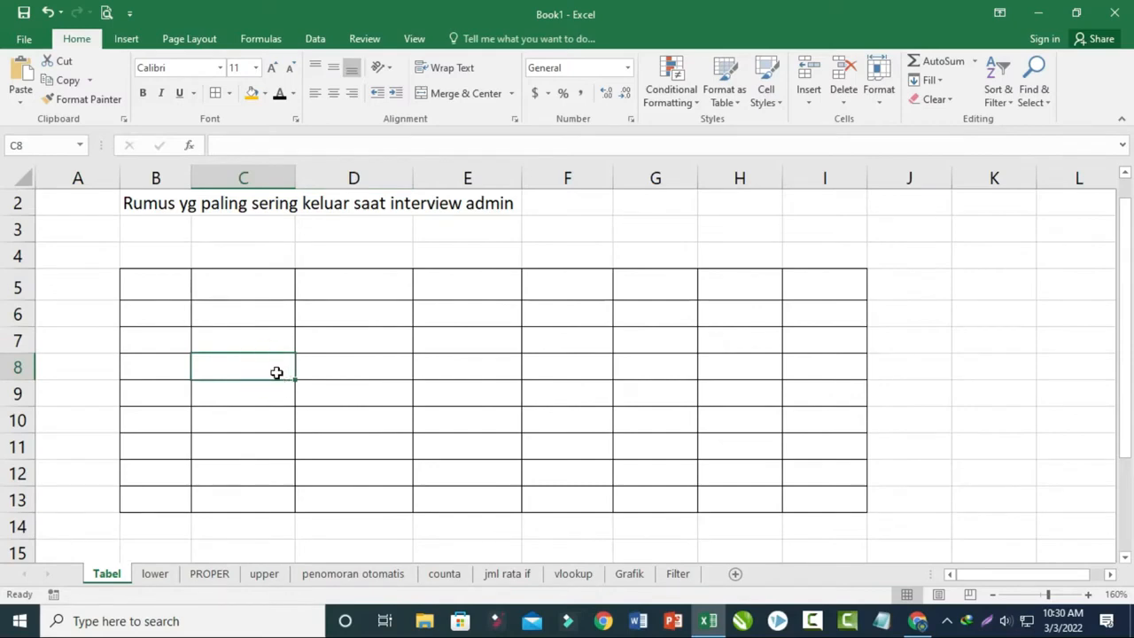
- On the lower sheet, enter the formula =LOWER(B3) in cell C3 to convert the first name to lowercase
click(167, 575)
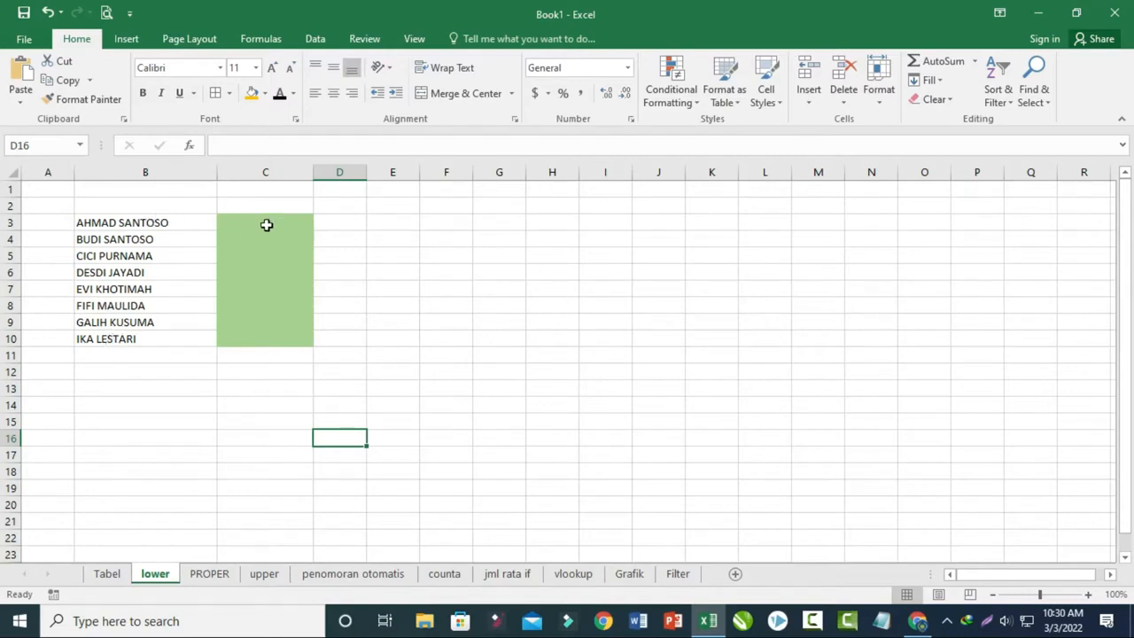
click(266, 225)
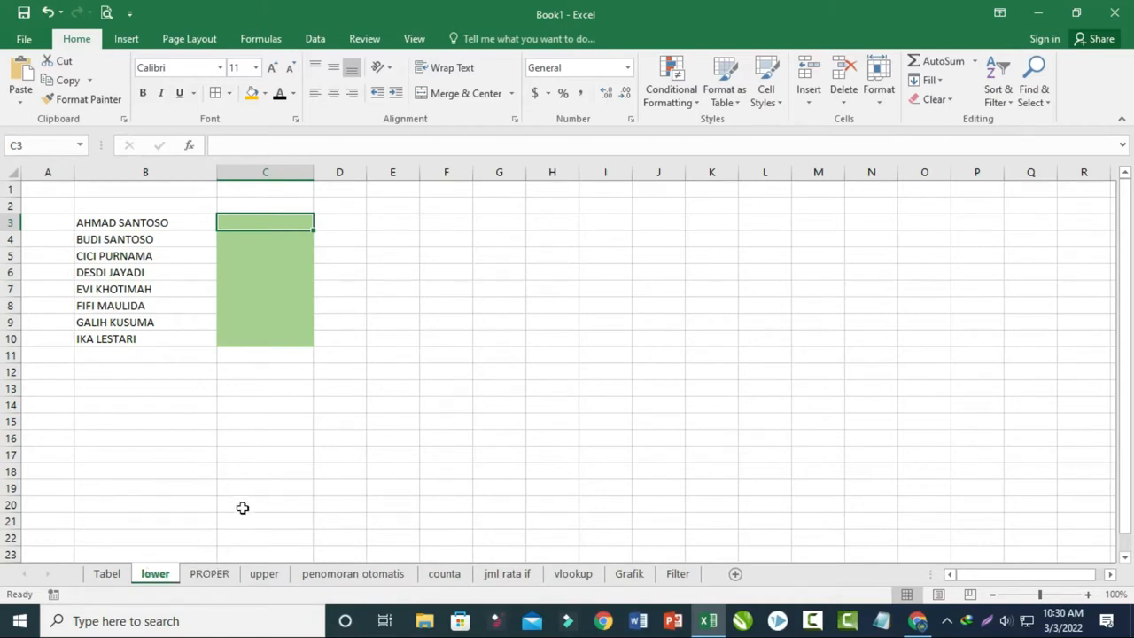
text(=)
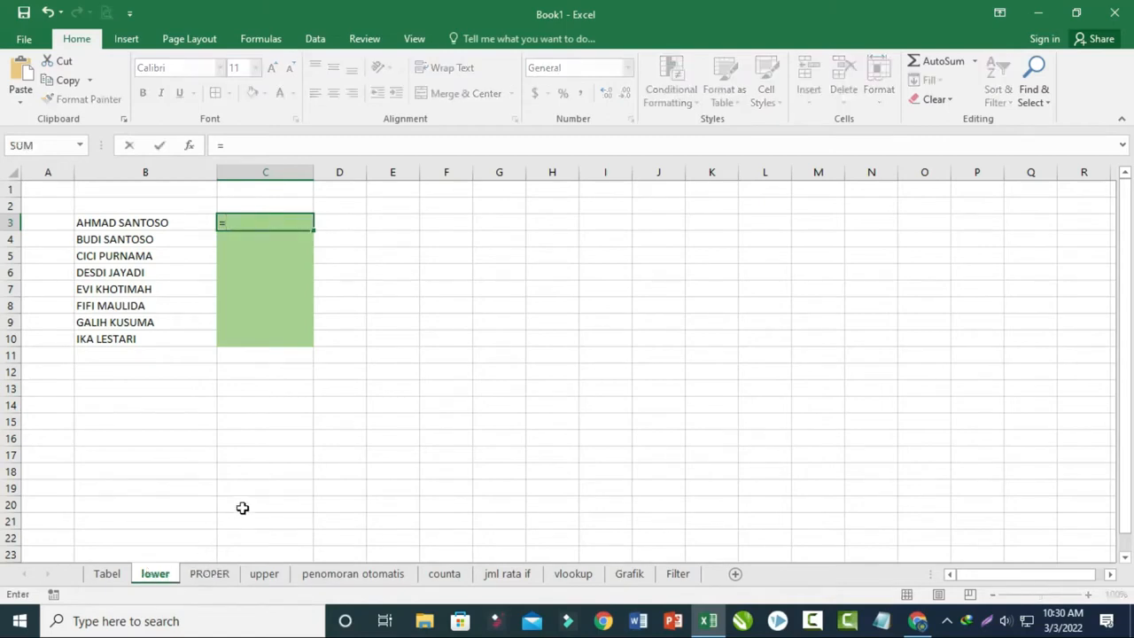
key(Escape)
scroll(251, 467, up, 8)
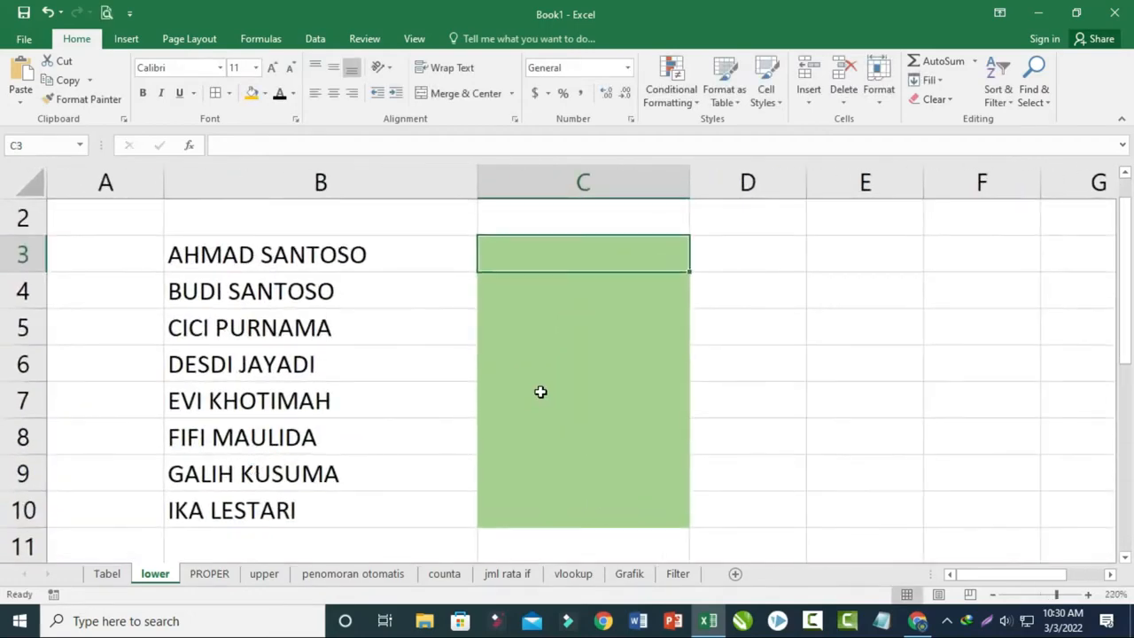
text(=lower)
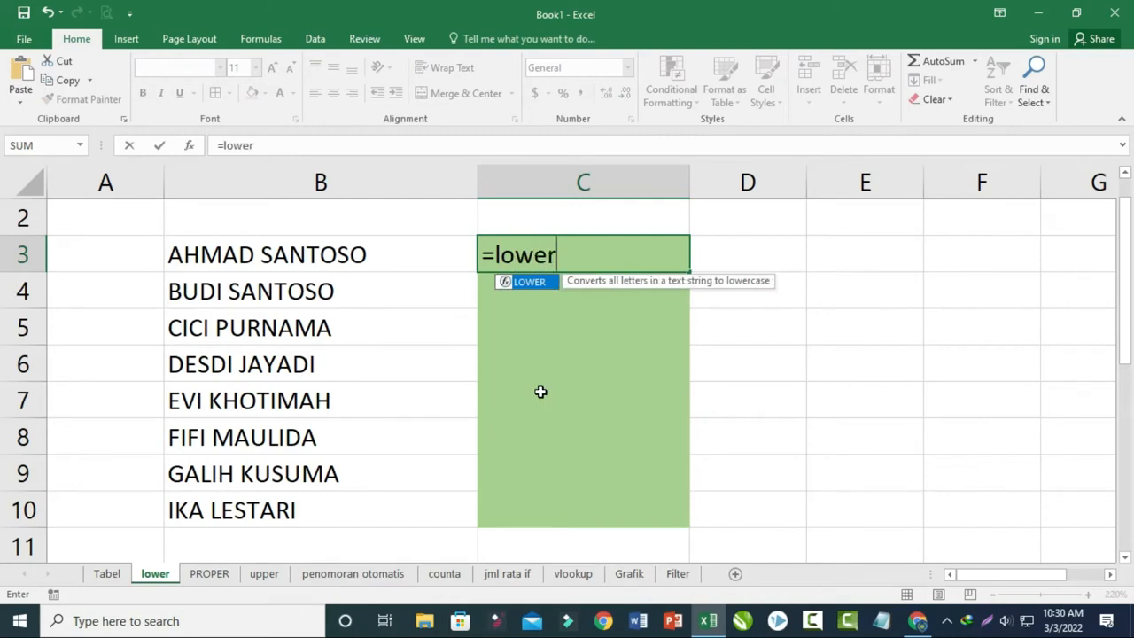
text(()
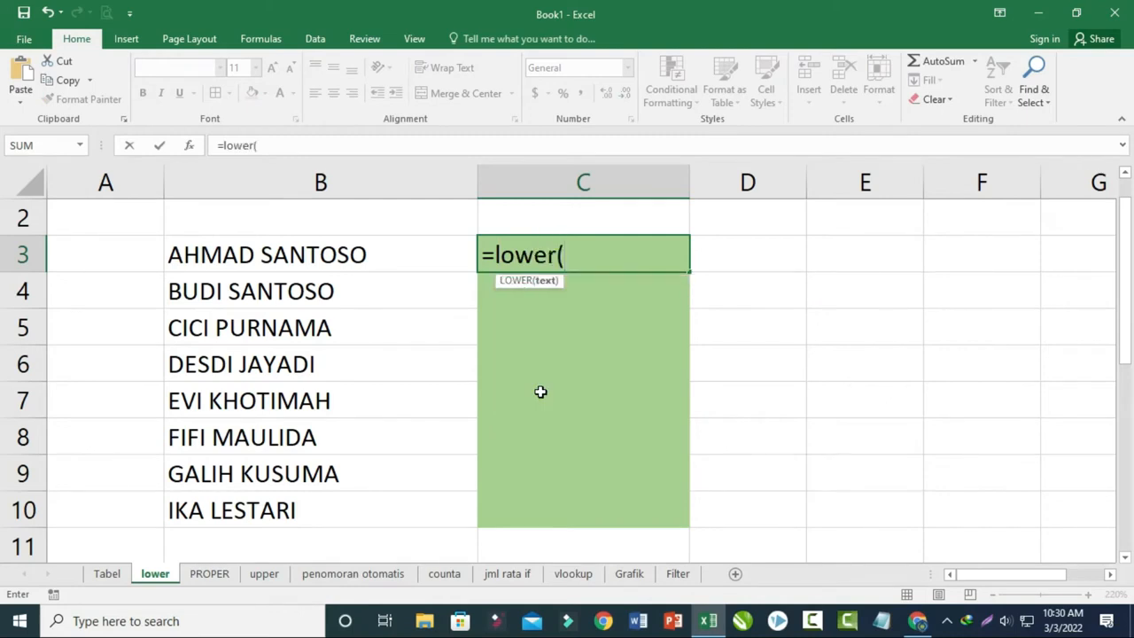
click(281, 255)
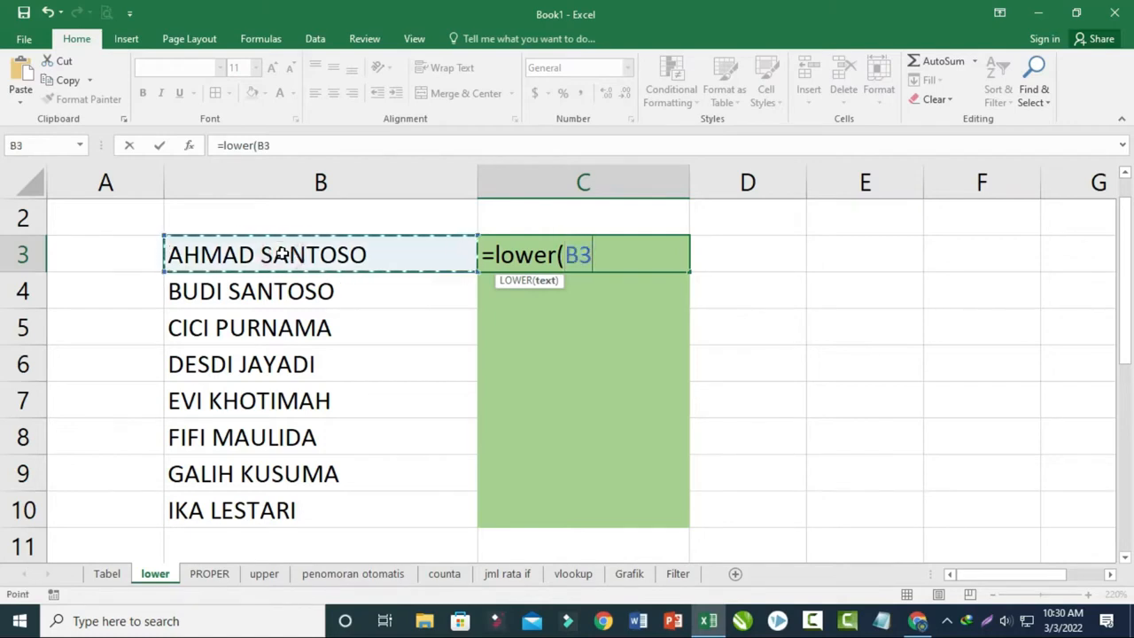
text())
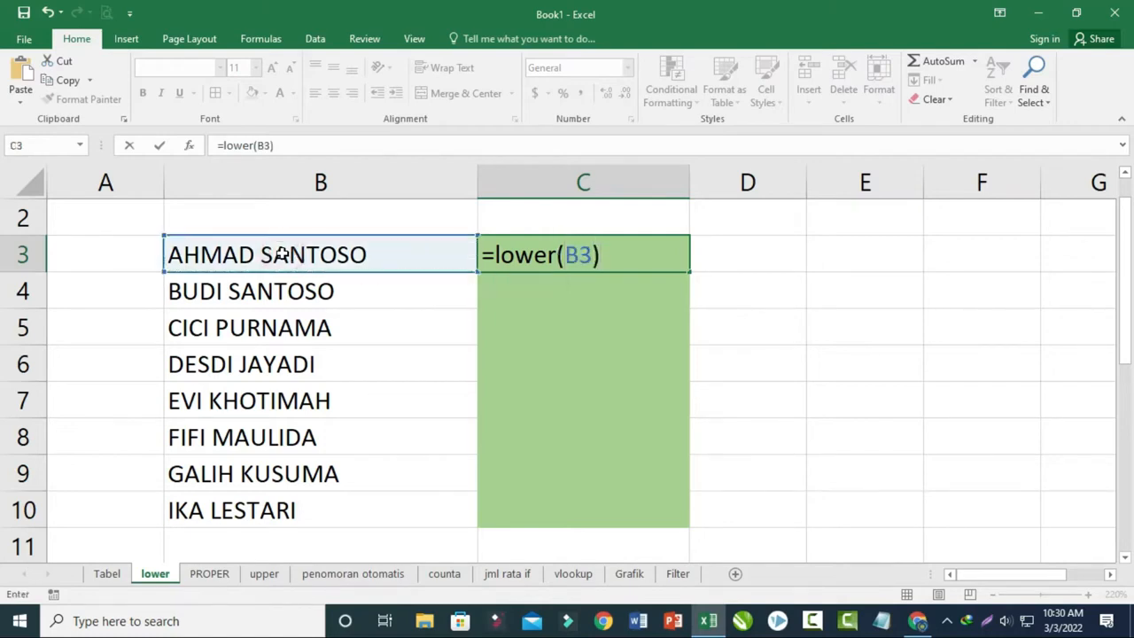
key(Return)
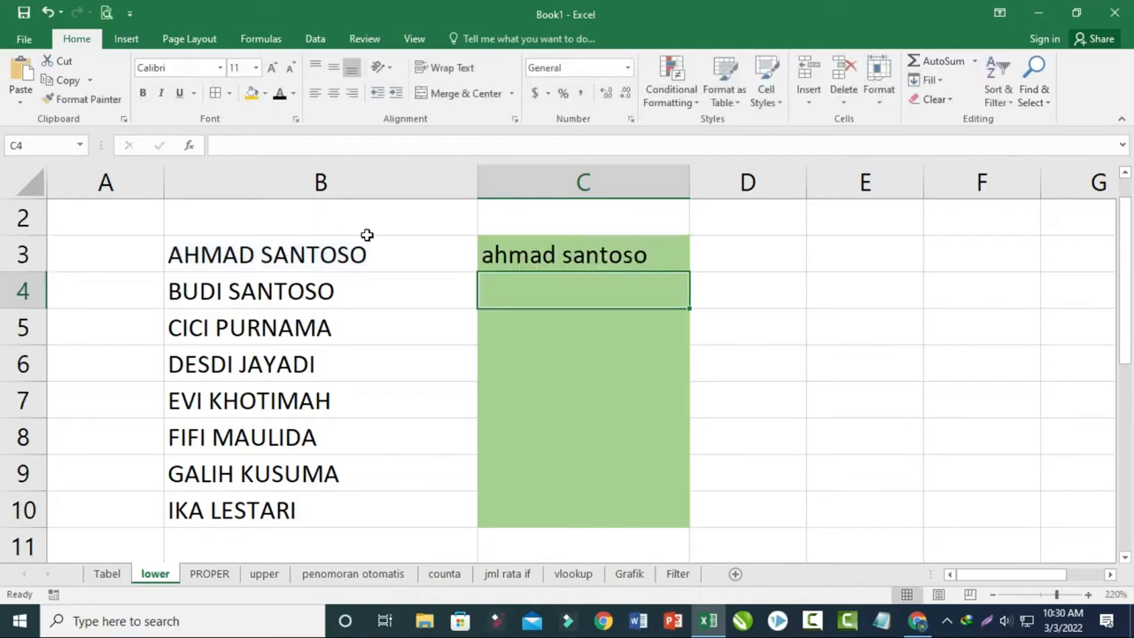
- Fill the LOWER formula from C3 down to C10 and compare the original names with the converted ones
click(529, 260)
drag(689, 271, 653, 525)
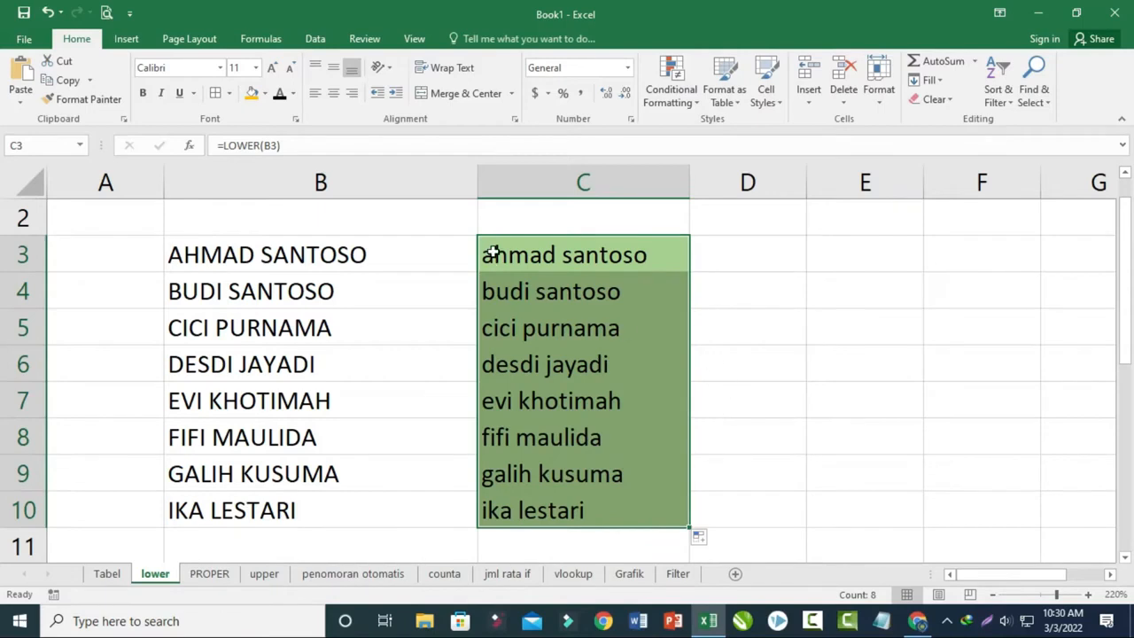
drag(347, 254, 336, 510)
drag(549, 256, 539, 483)
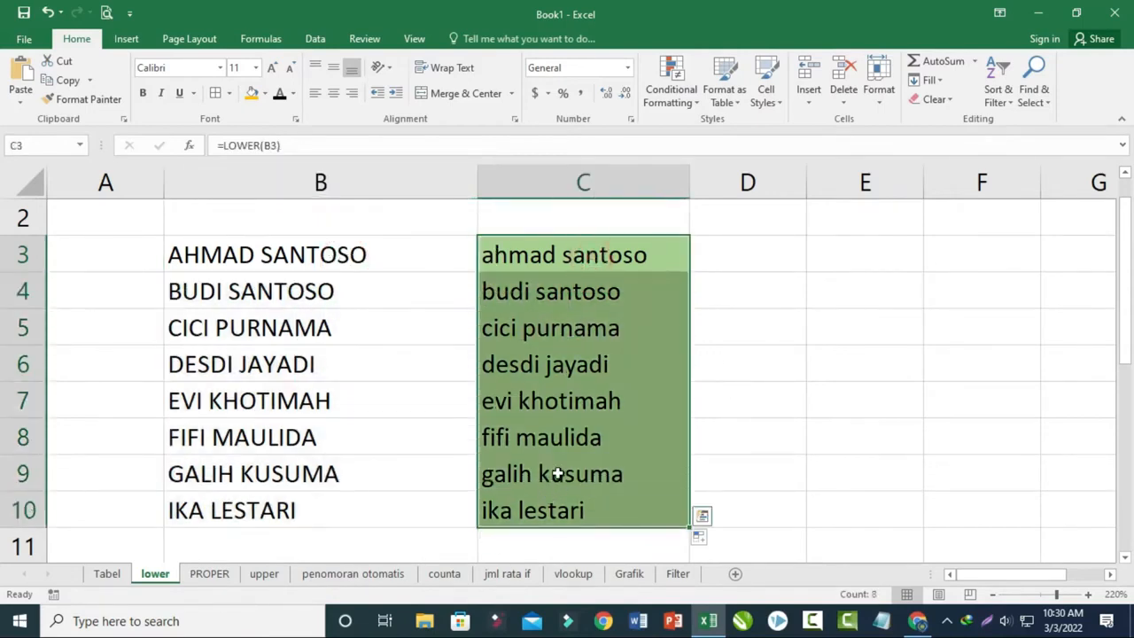
- On the PROPER sheet, enter the formula =PROPER(B3) in cell C3 to capitalise each word of the first name
click(204, 574)
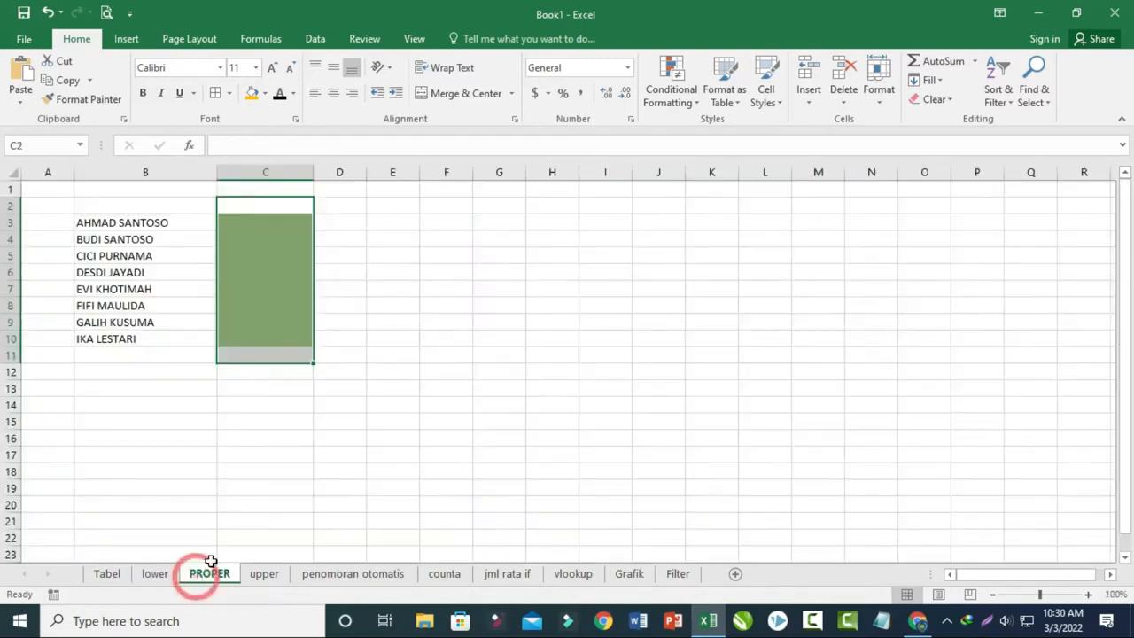
click(354, 339)
scroll(317, 336, up, 8)
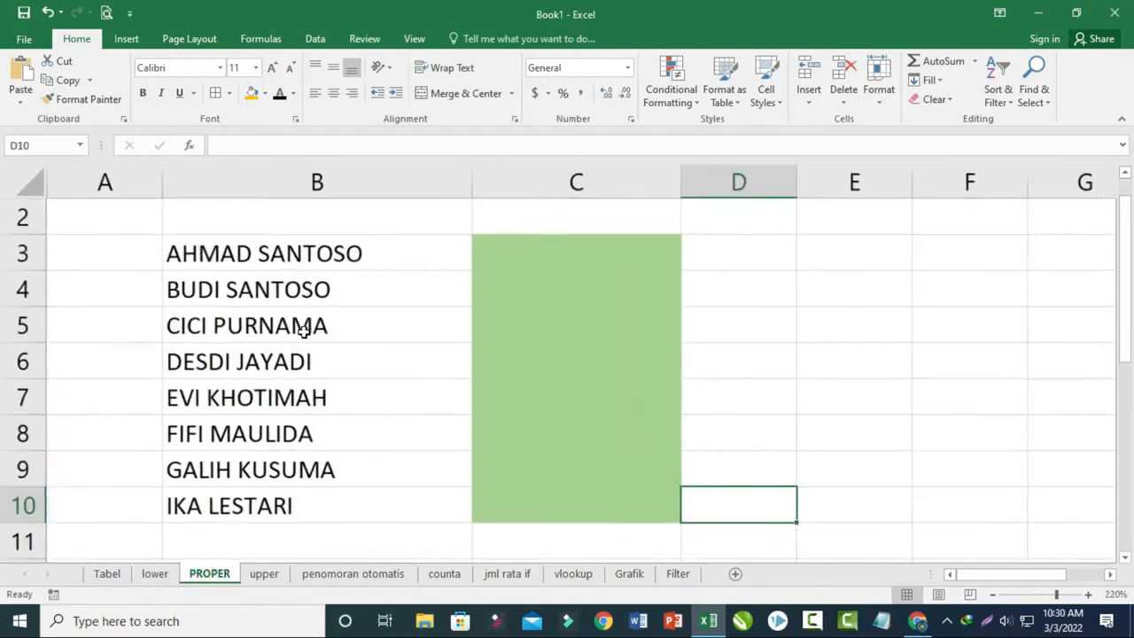
click(155, 574)
click(364, 271)
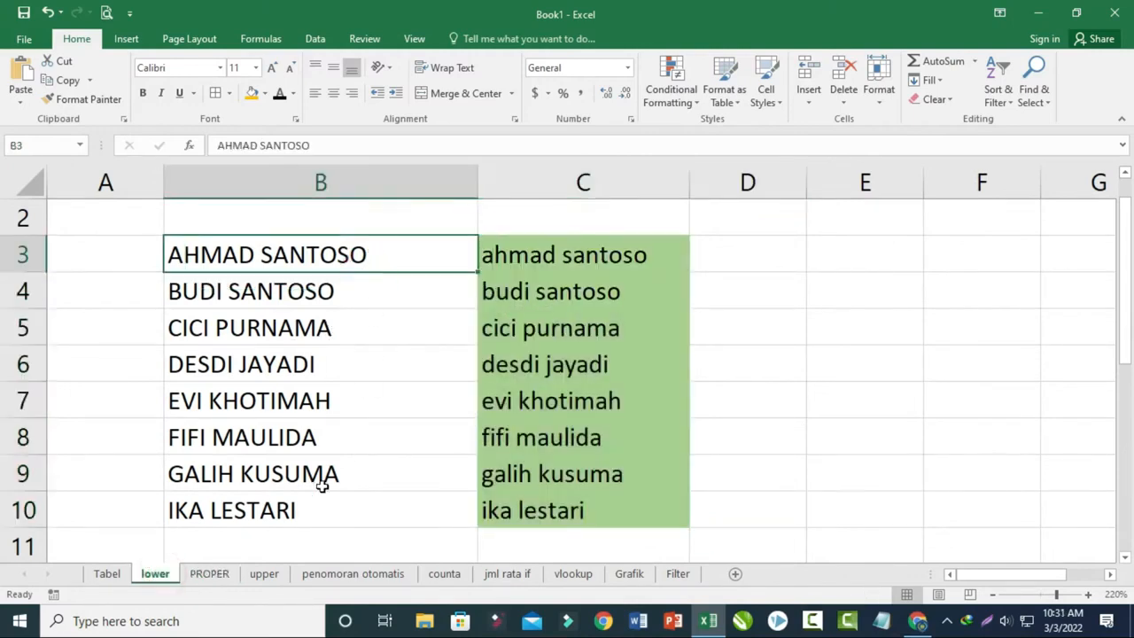
click(222, 576)
click(533, 260)
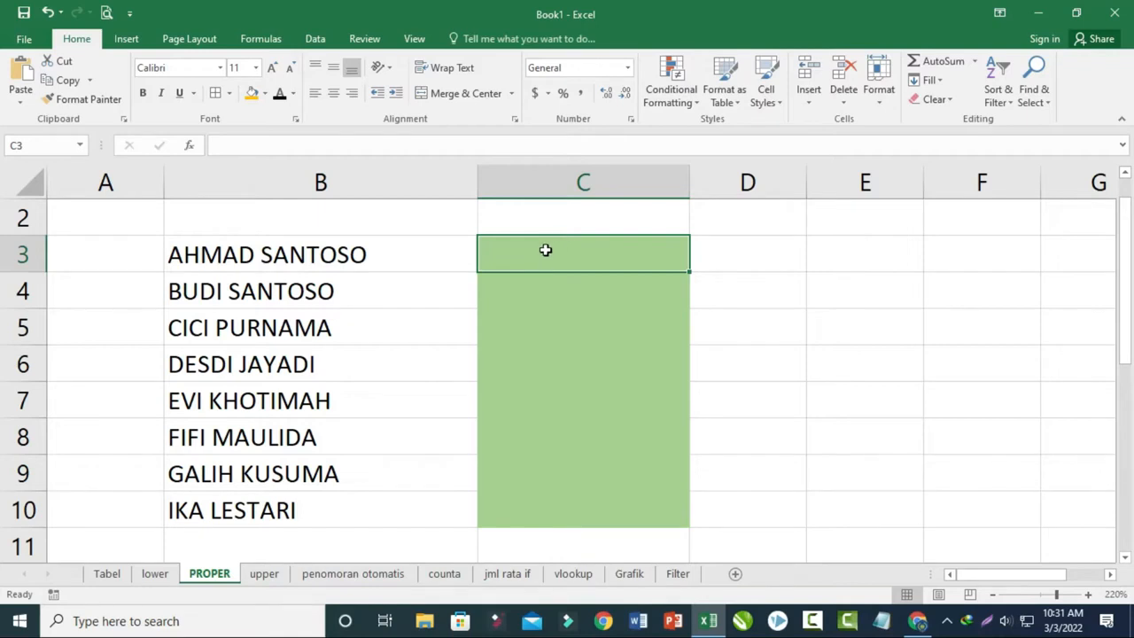
text(=proper()
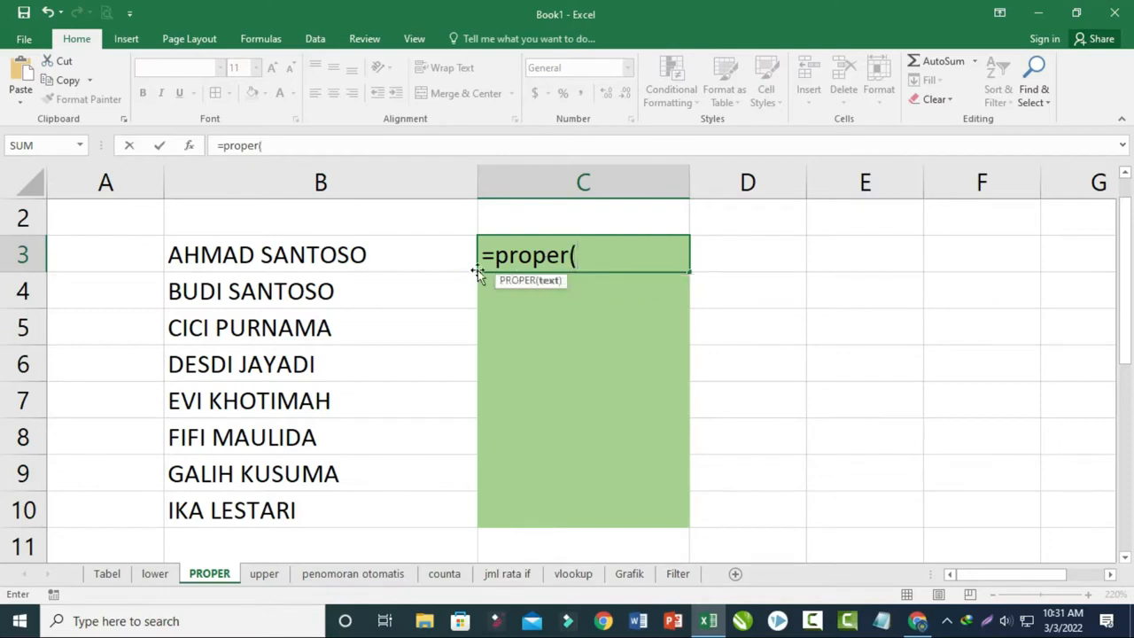
click(264, 256)
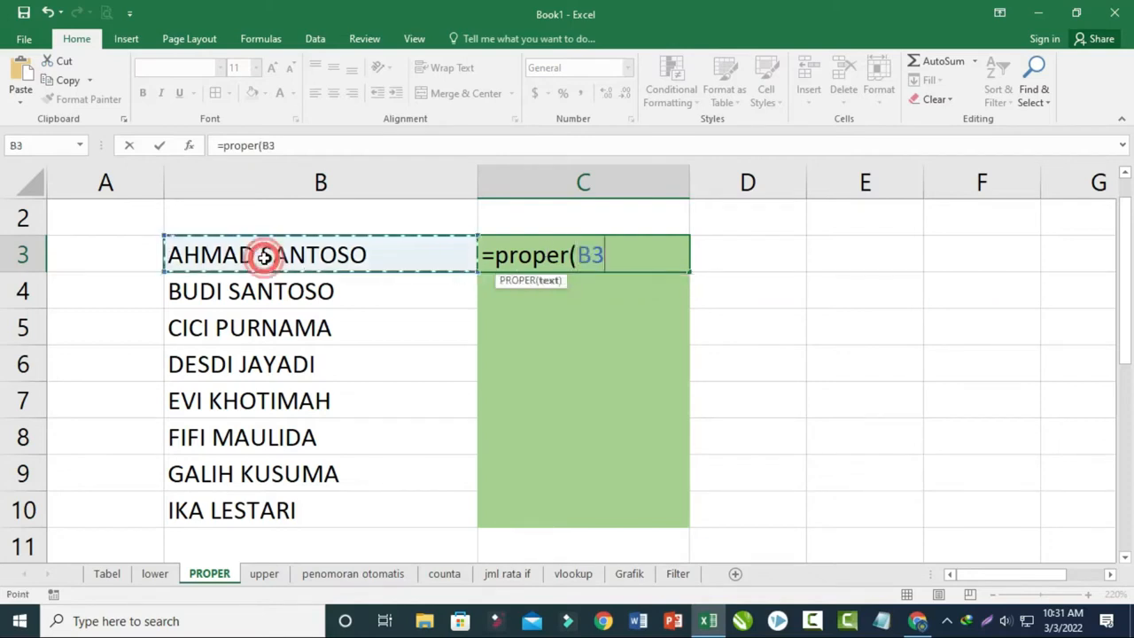
text())
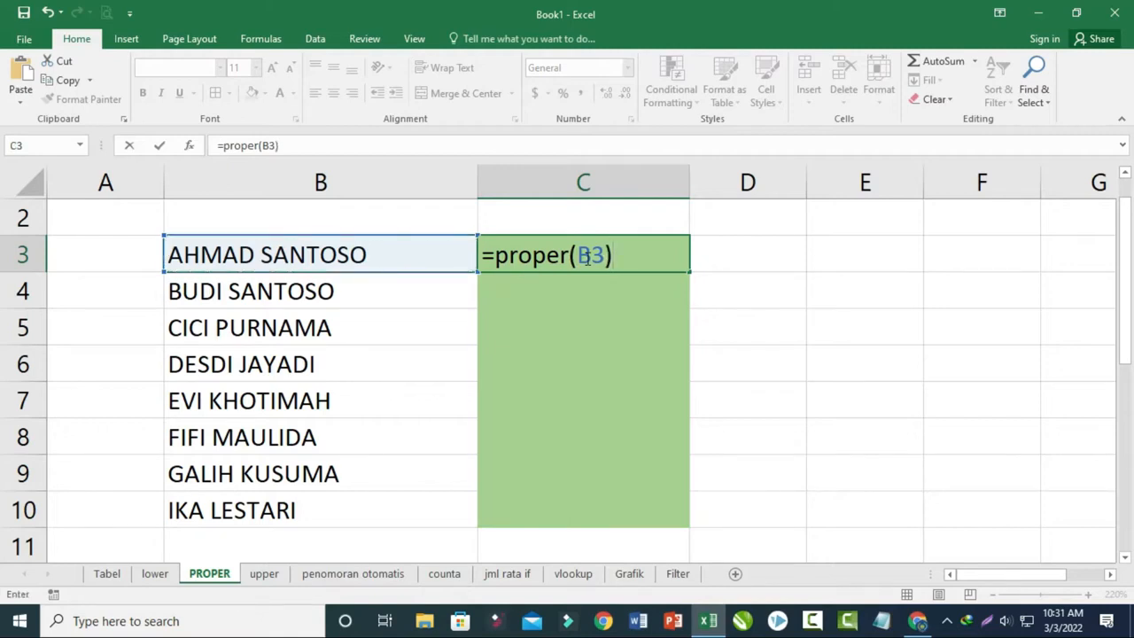
key(Return)
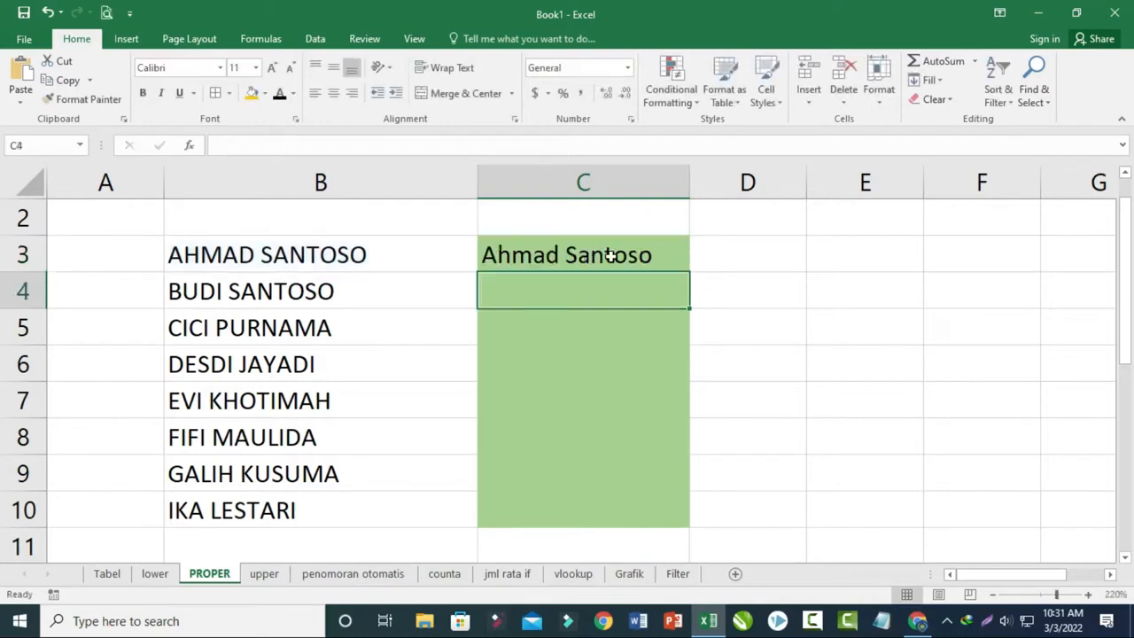
- Fill the PROPER formula from C3 down through C10 beside the remaining names
click(621, 258)
drag(691, 274, 661, 529)
click(620, 454)
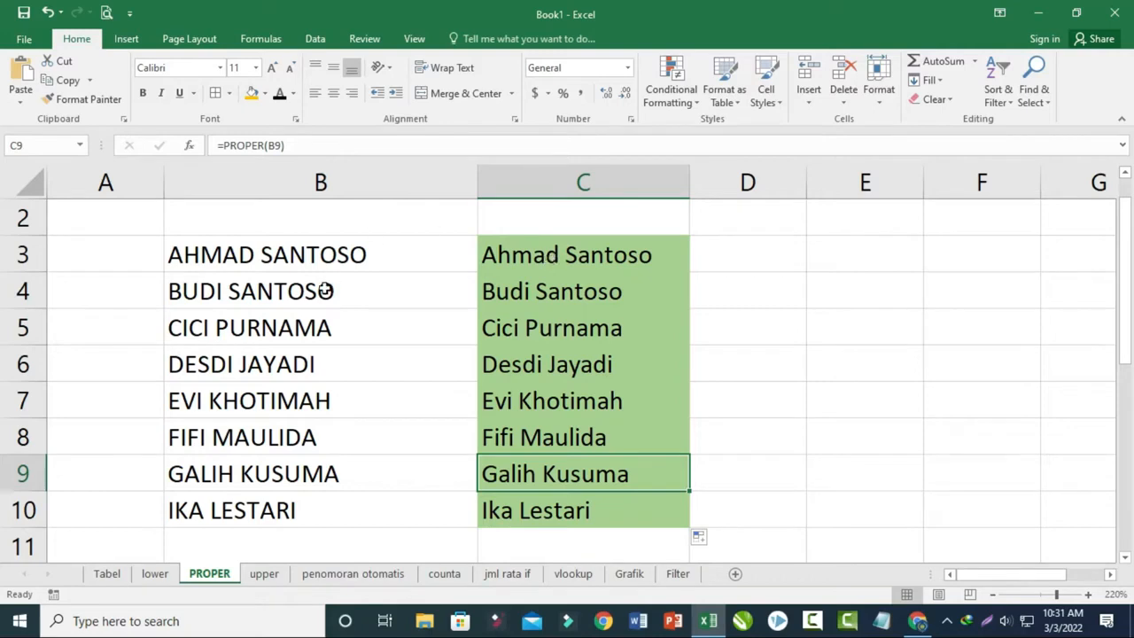
- Retype the full name in B3 of the PROPER sheet entirely in lowercase to test the formula
click(300, 251)
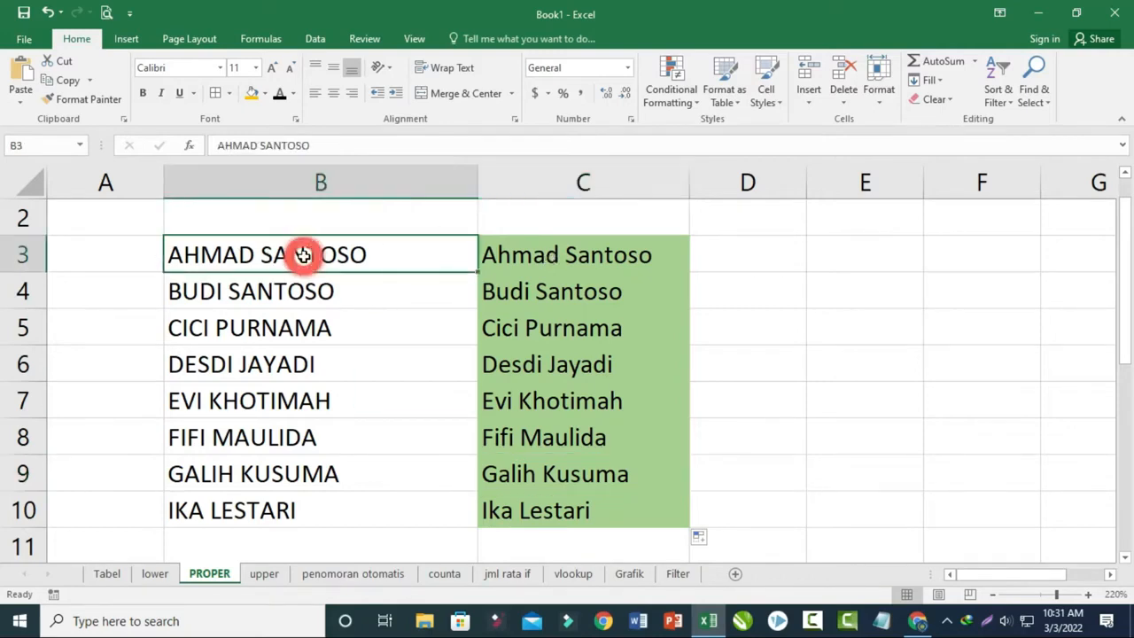
text(ahmad)
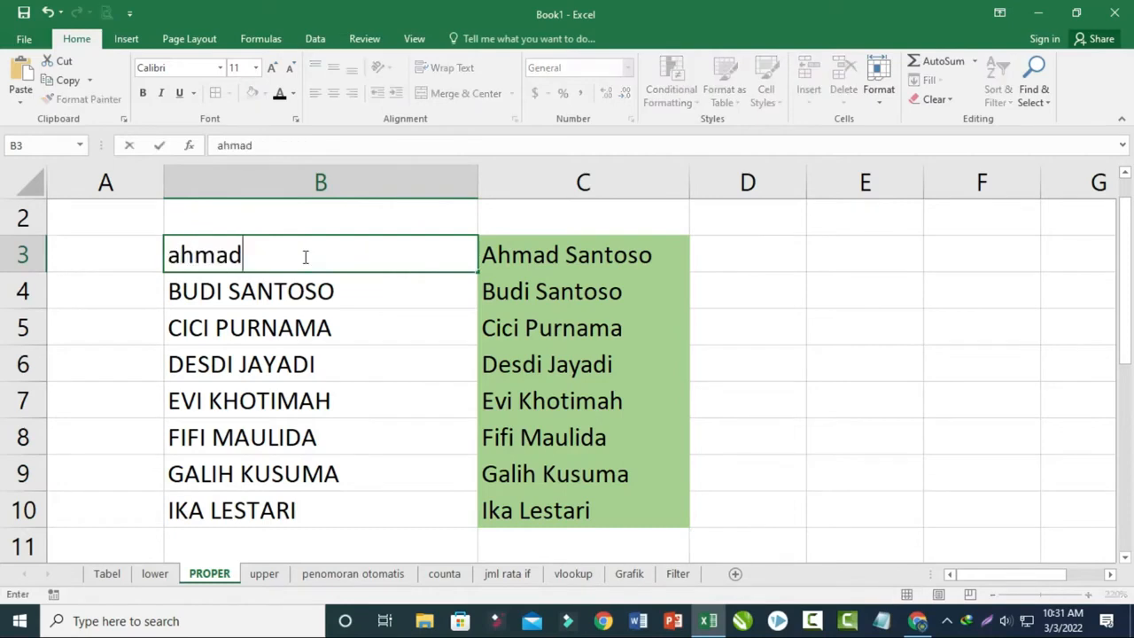
text( santoso)
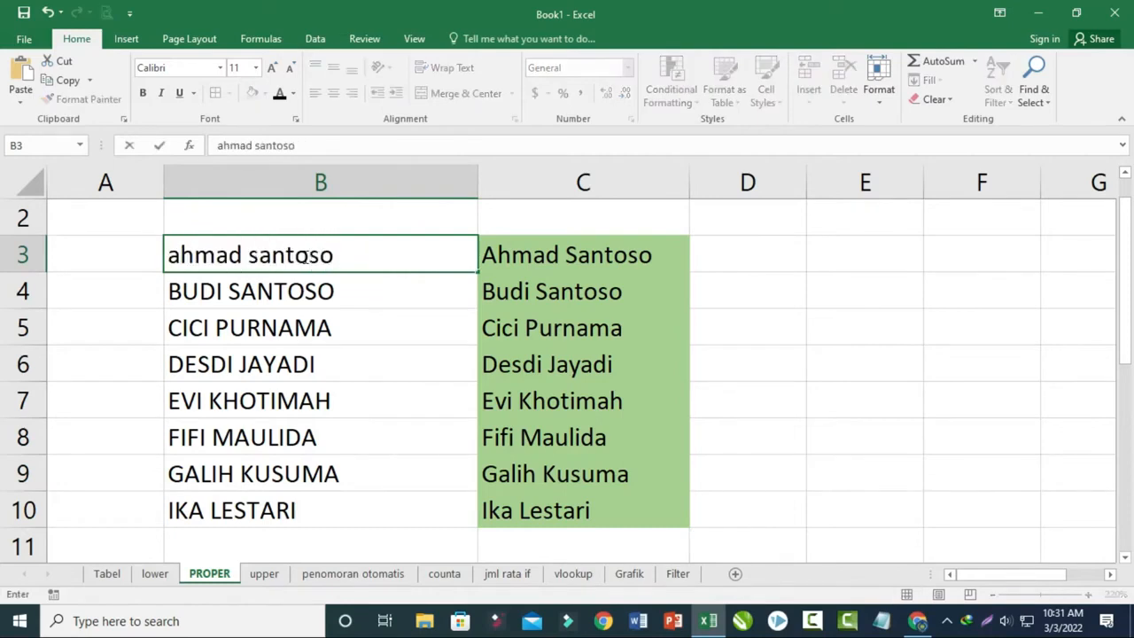
key(Return)
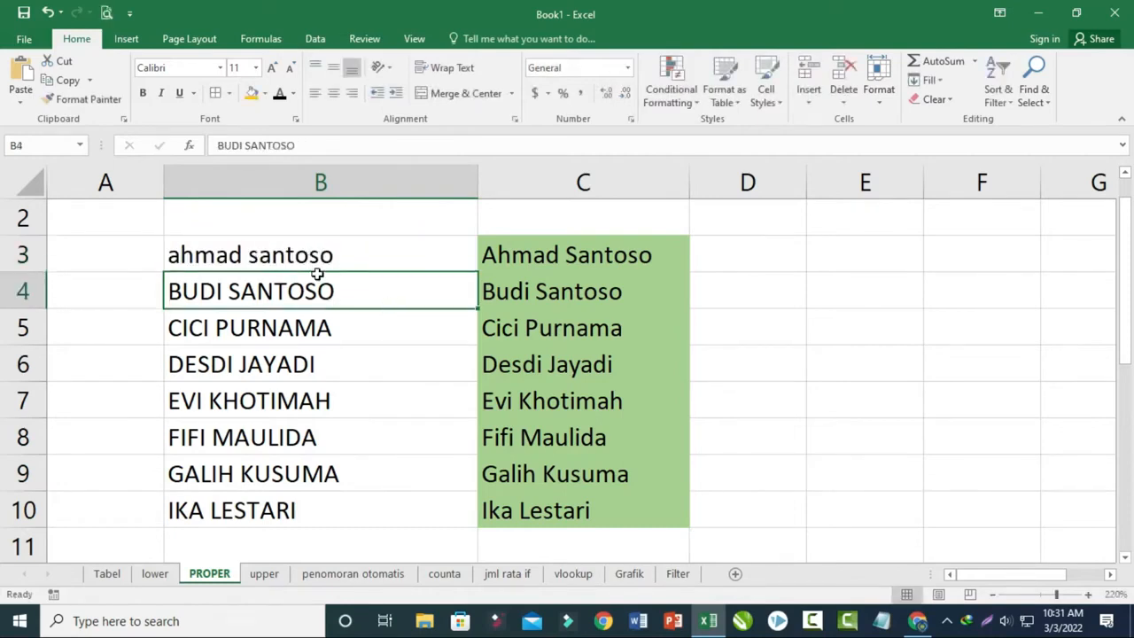
- On the upper sheet, enter the formula =UPPER(B3) in cell C3 to convert the first name to capitals
click(269, 576)
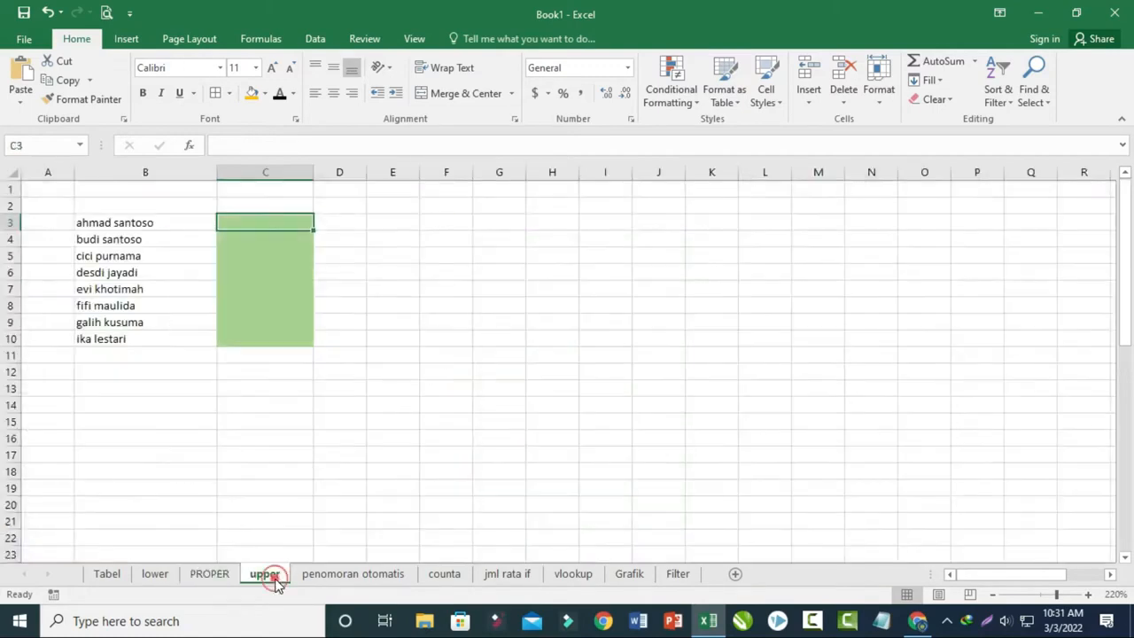
click(403, 460)
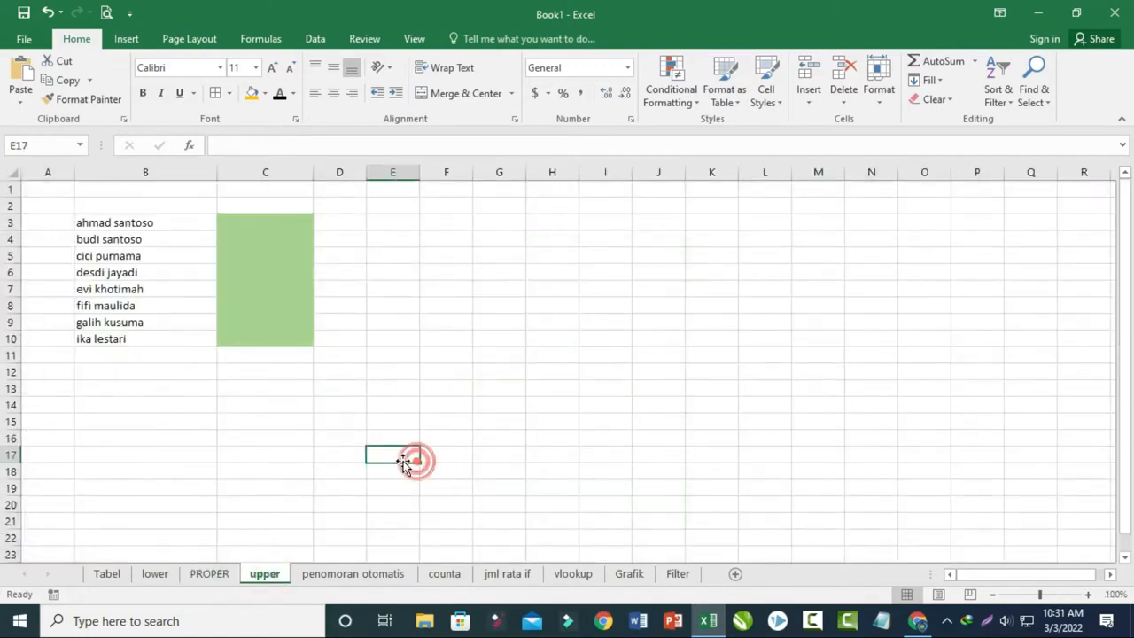
click(156, 575)
click(266, 576)
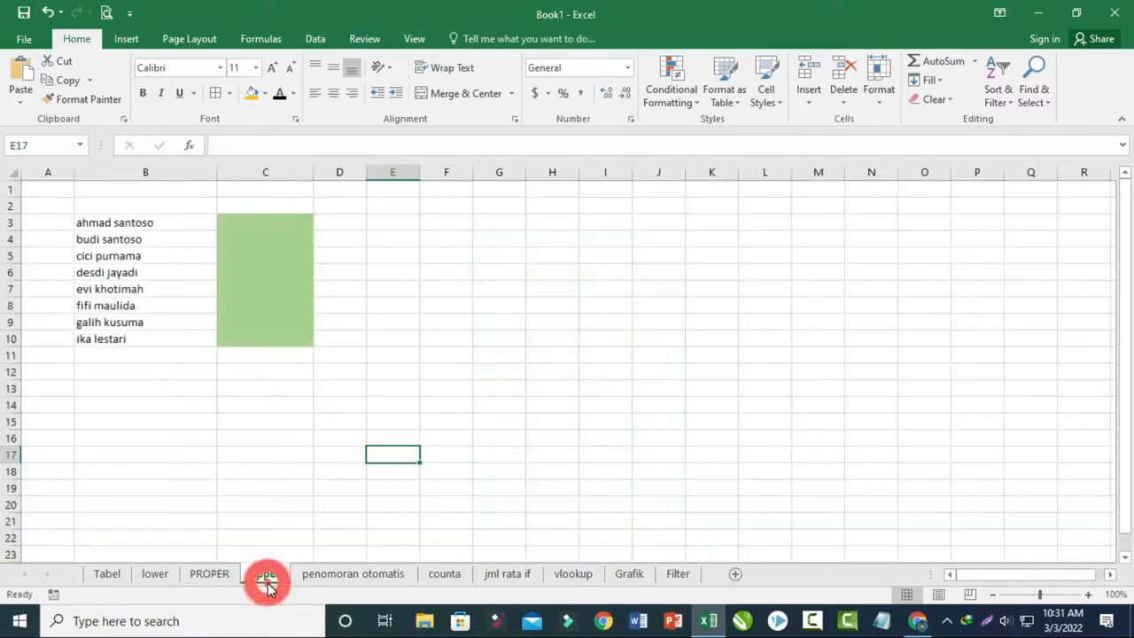
click(165, 576)
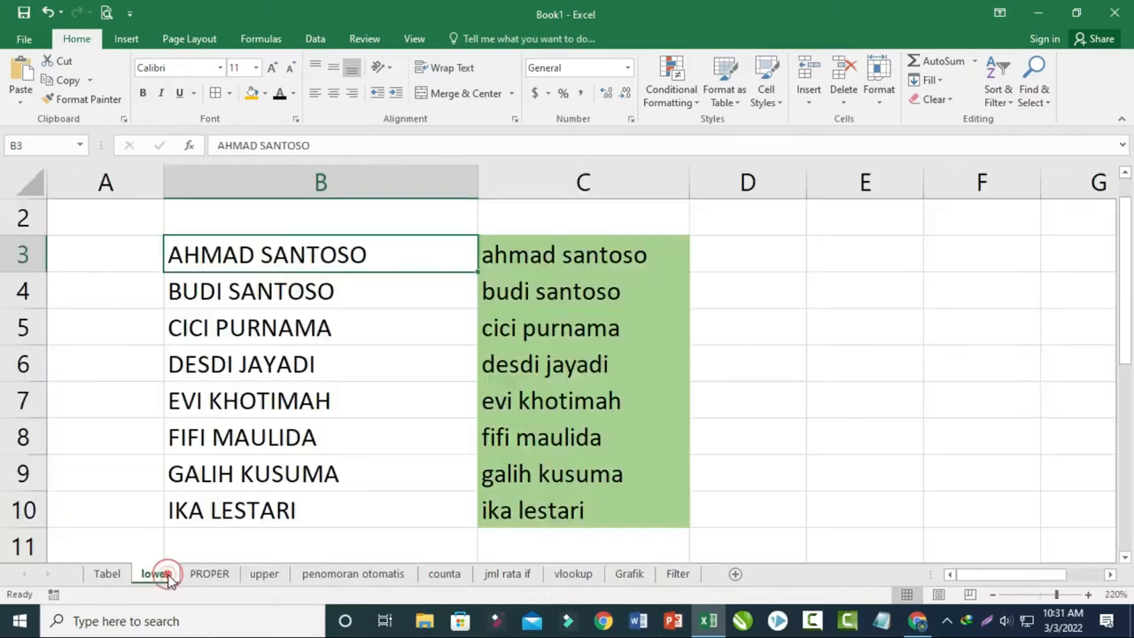
click(268, 575)
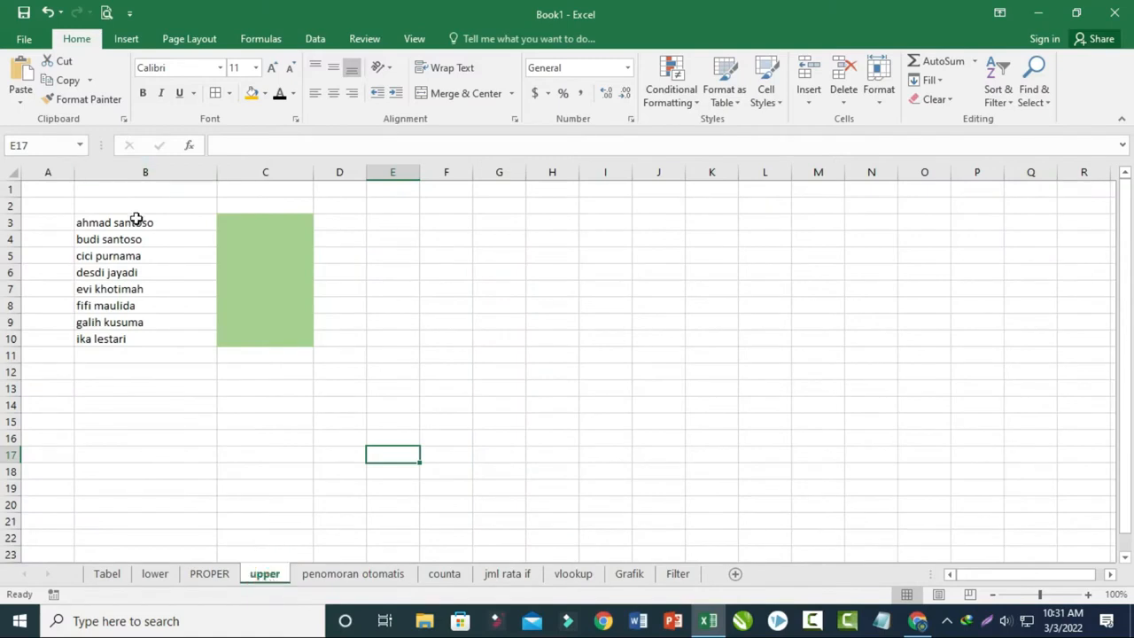
click(280, 225)
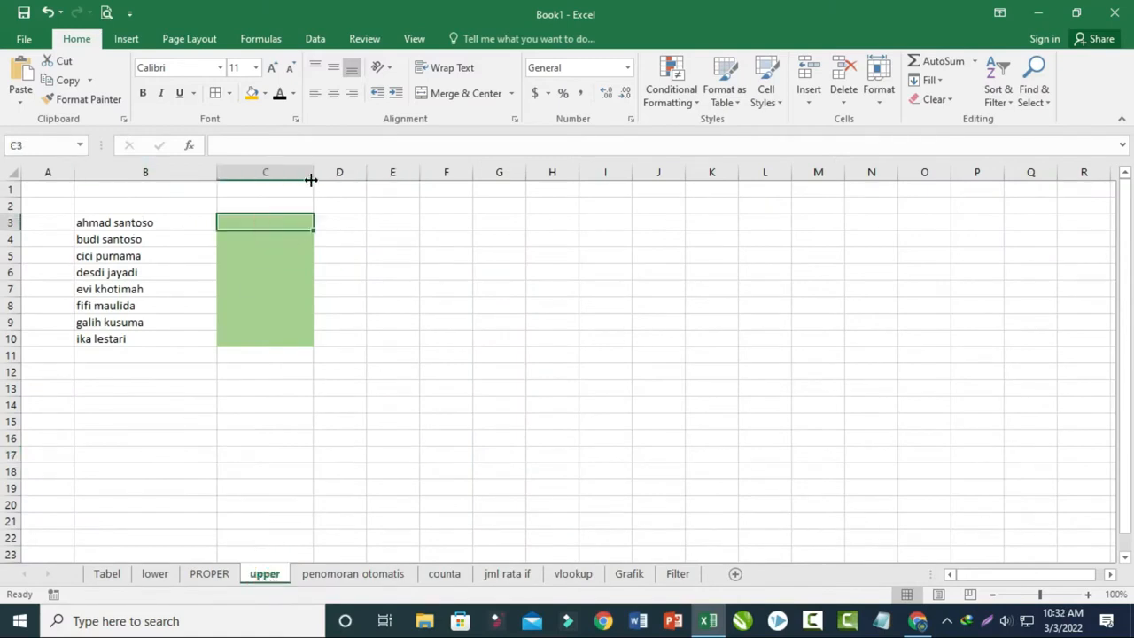
ctrl+scroll(282, 337, up, 8)
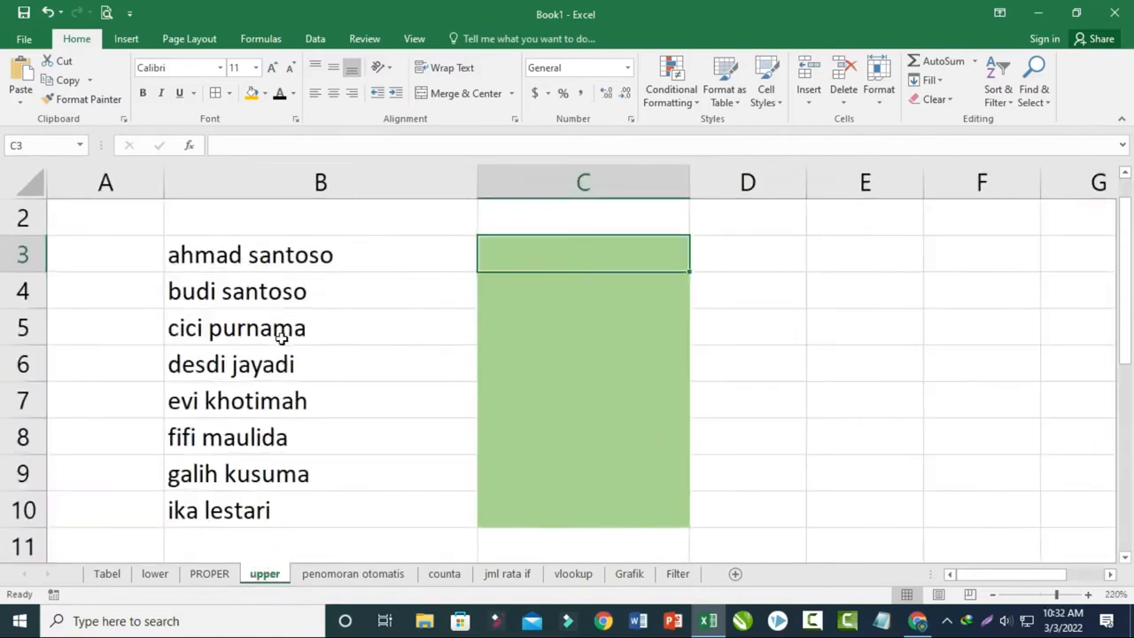
text(=upper()
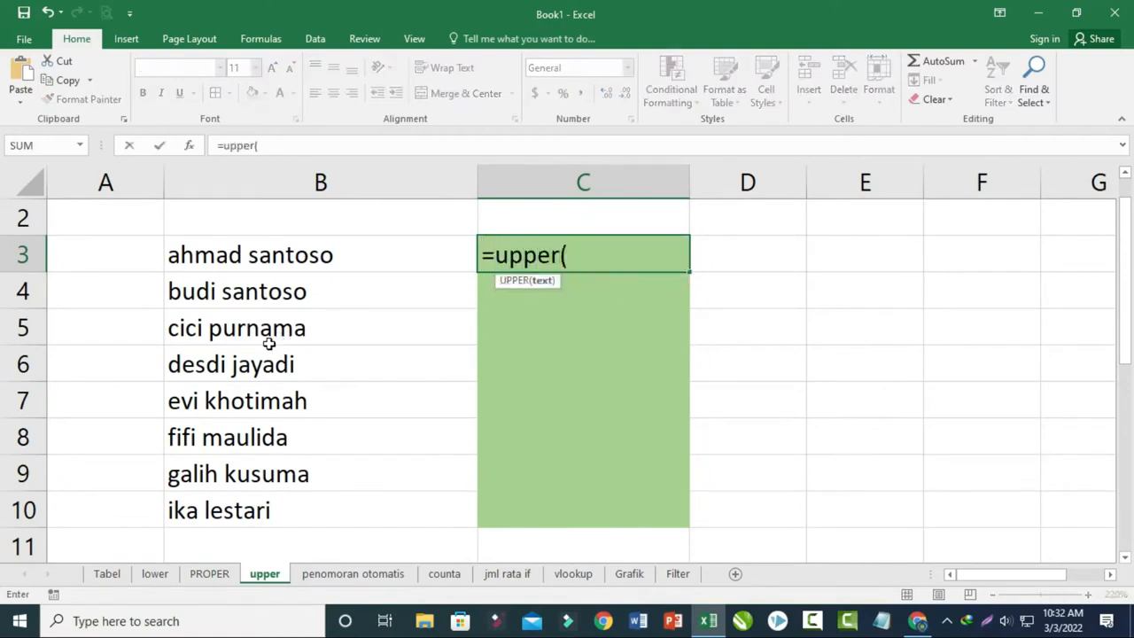
click(328, 259)
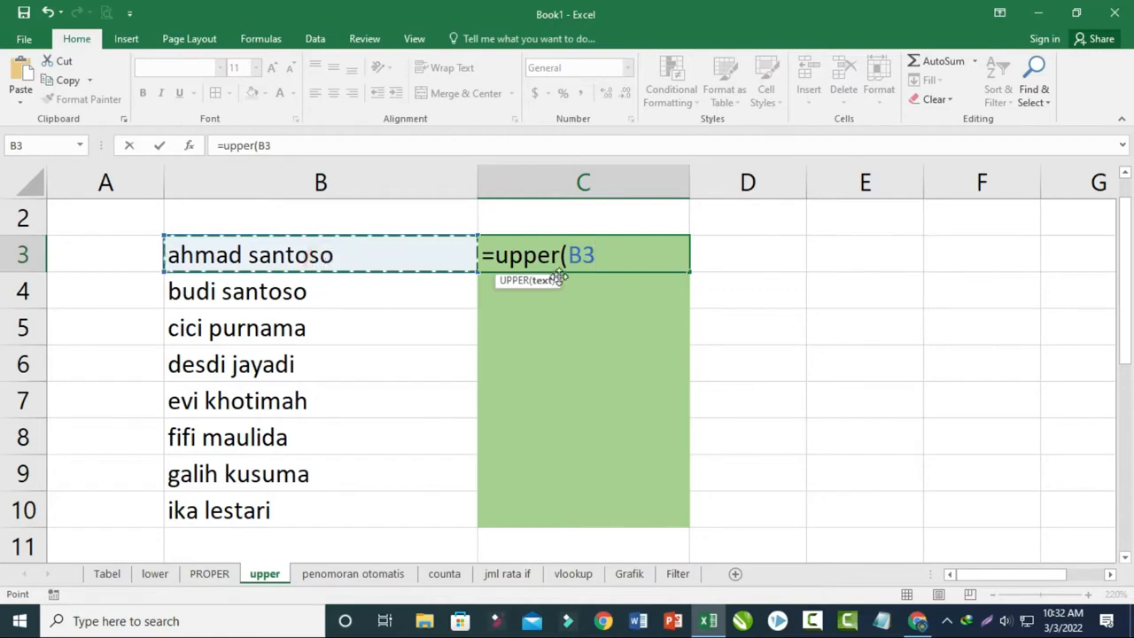
text())
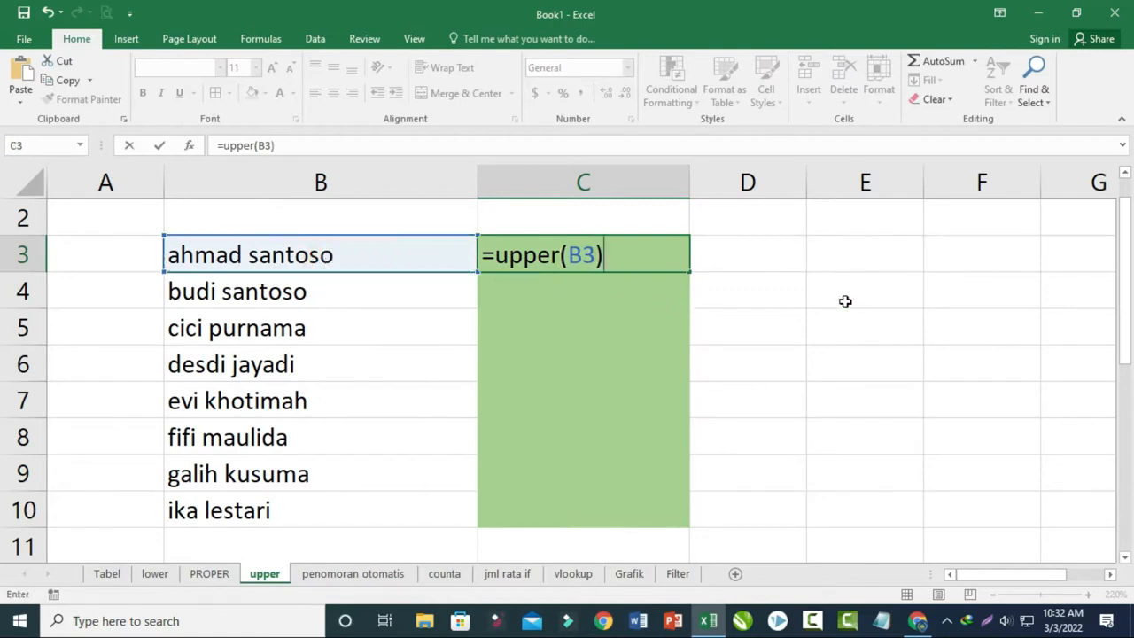
key(Return)
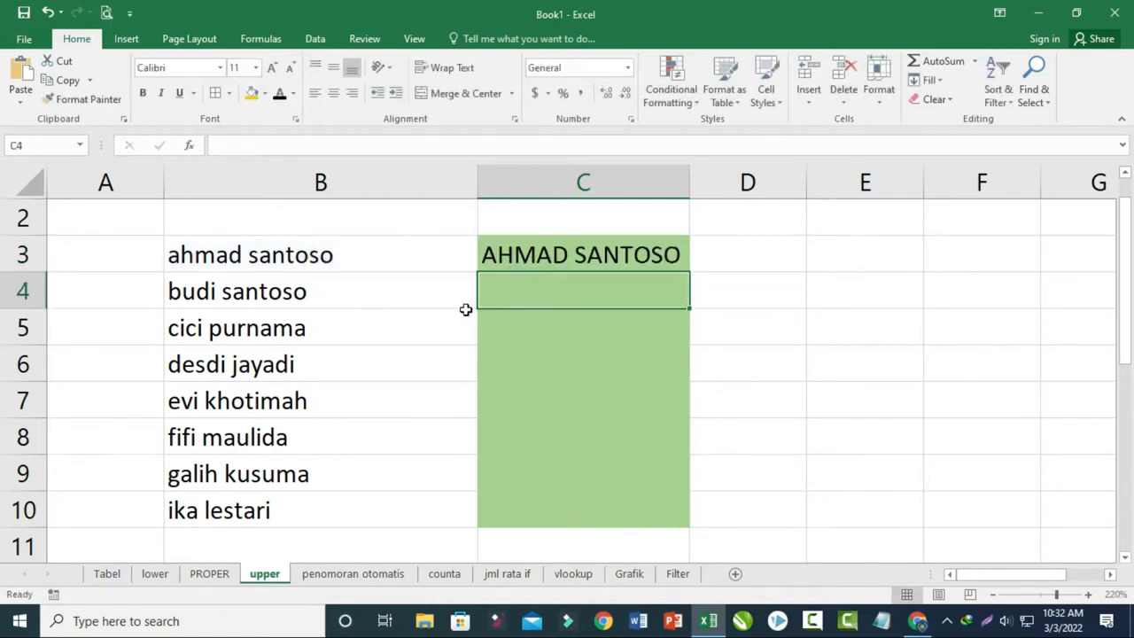
- Fill the UPPER formula from C3 down to C10 and compare the original names with the capitalised ones
click(621, 254)
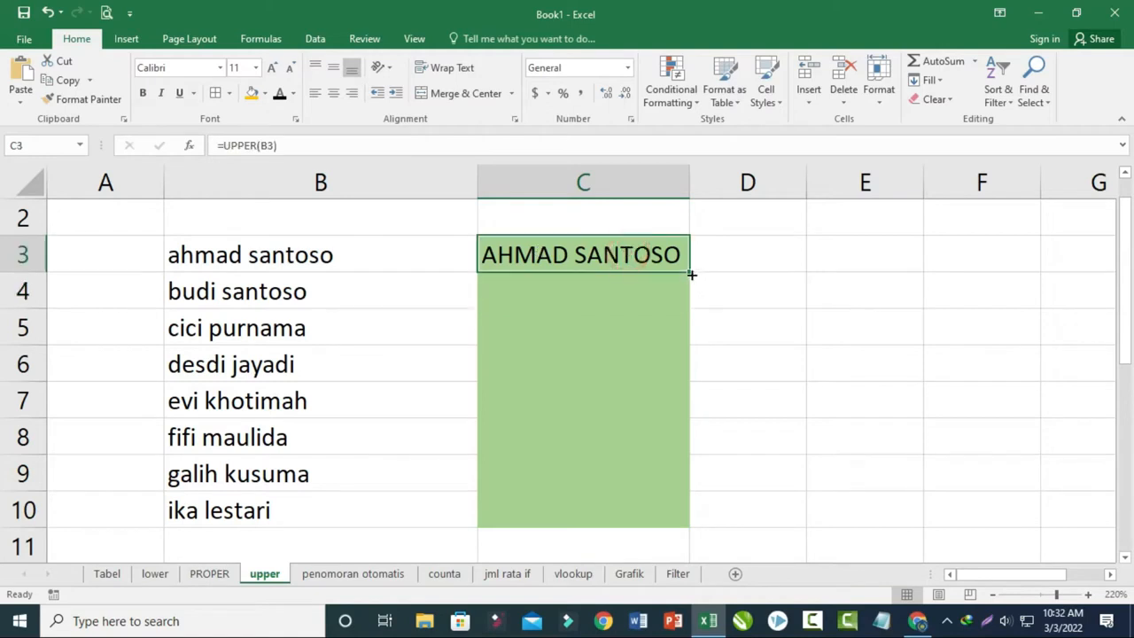
drag(691, 275, 633, 537)
drag(631, 535, 632, 535)
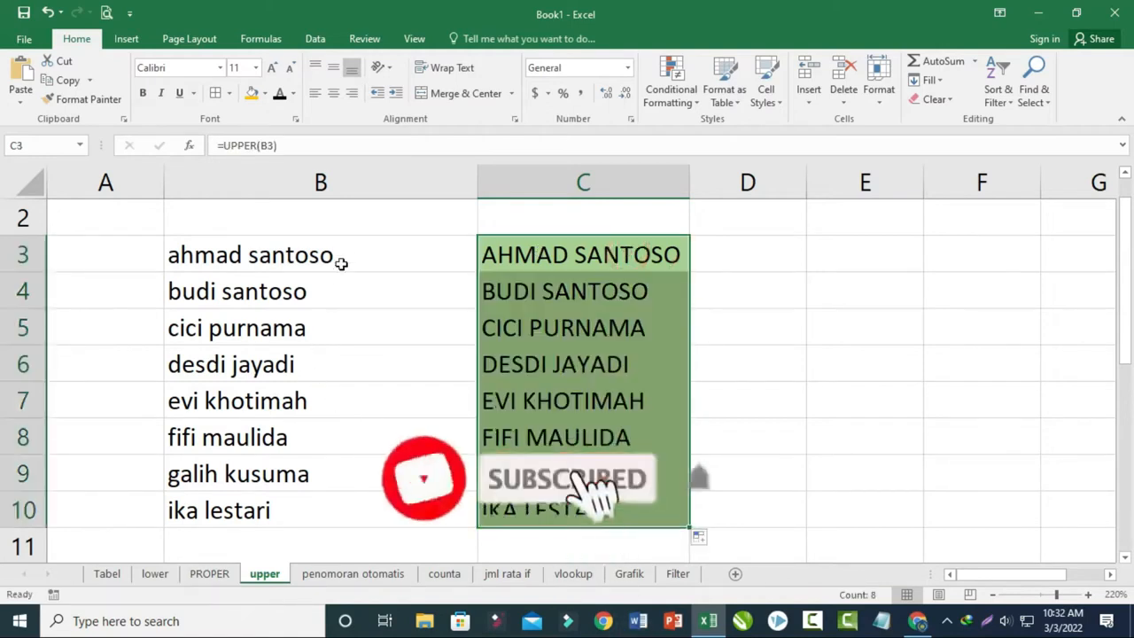
drag(337, 258, 325, 499)
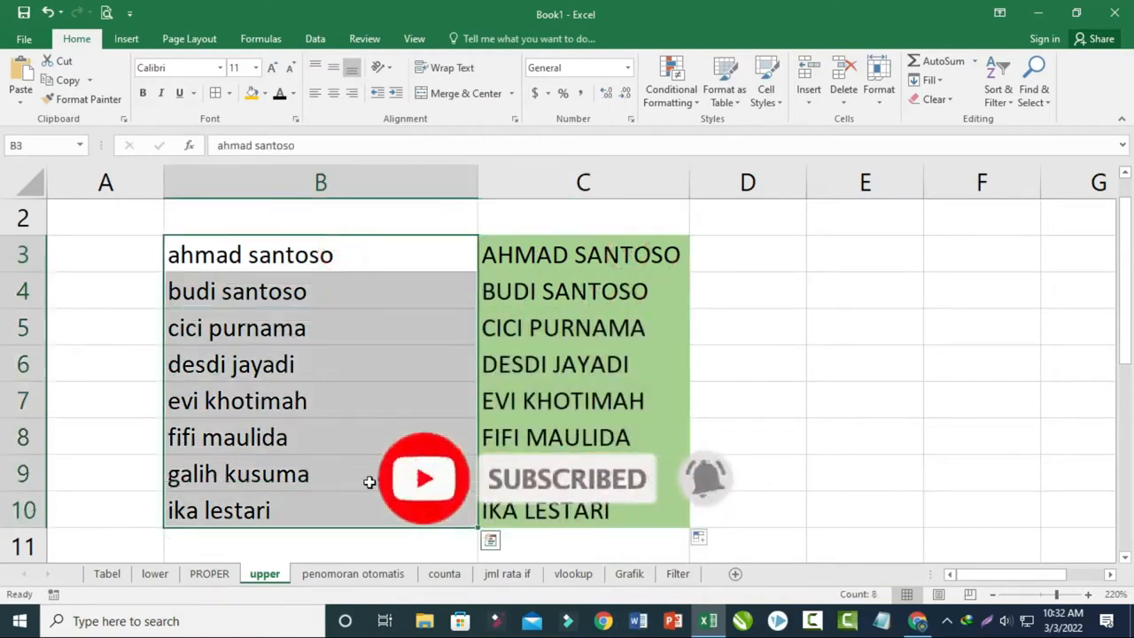
drag(545, 255, 537, 512)
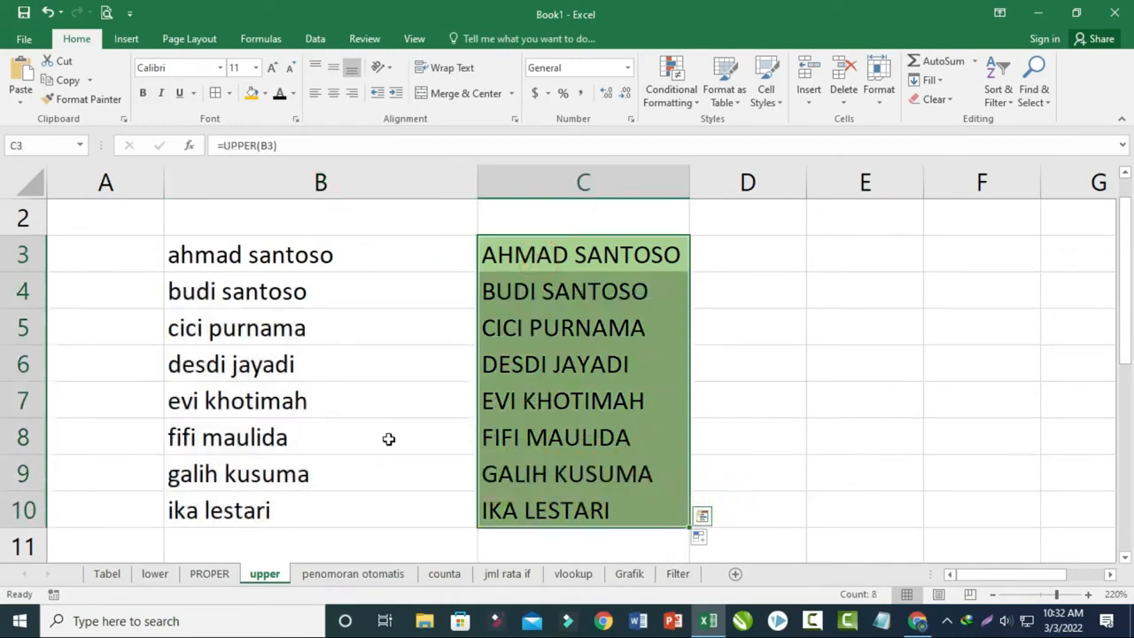
click(736, 379)
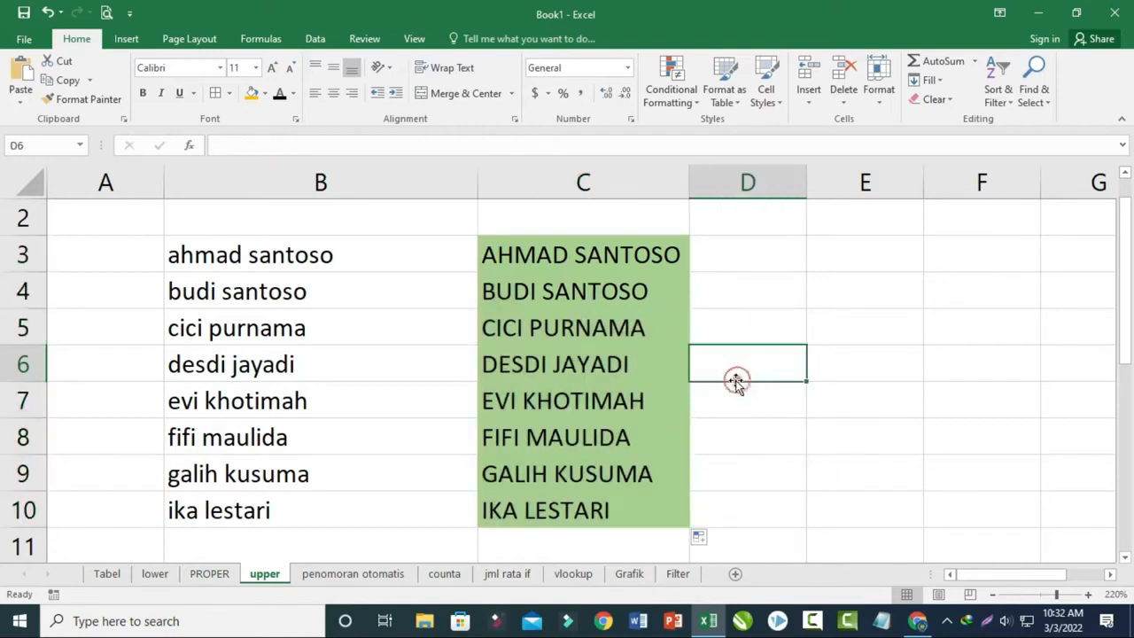
click(336, 432)
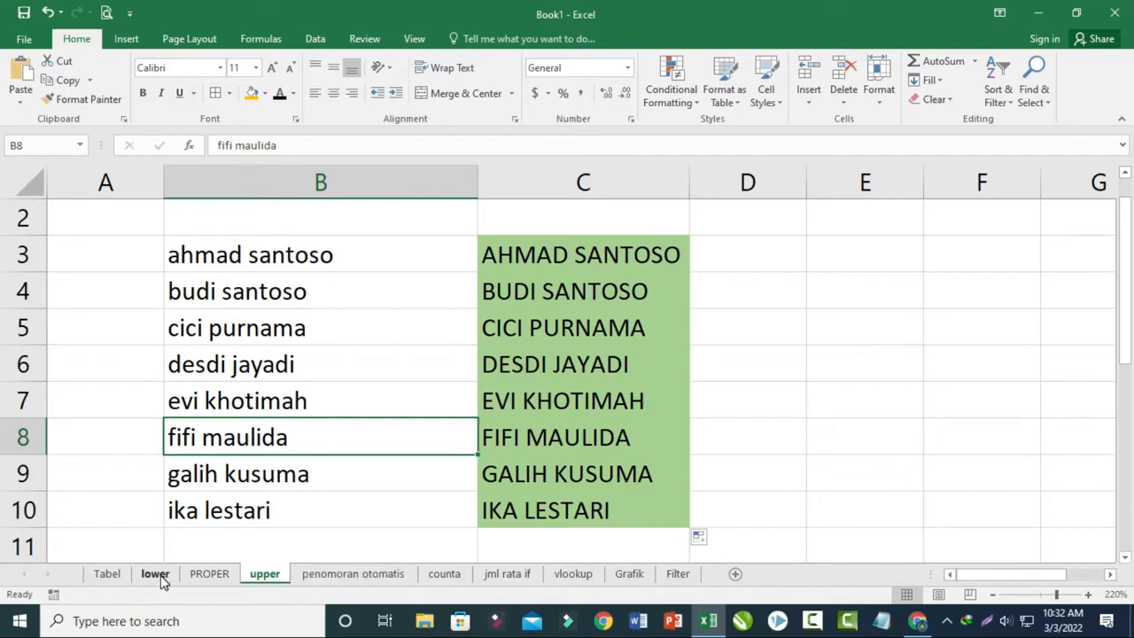
- On the penomoran otomatis sheet, enter 1 in cell C5 as the first number of the Nomor column
click(355, 573)
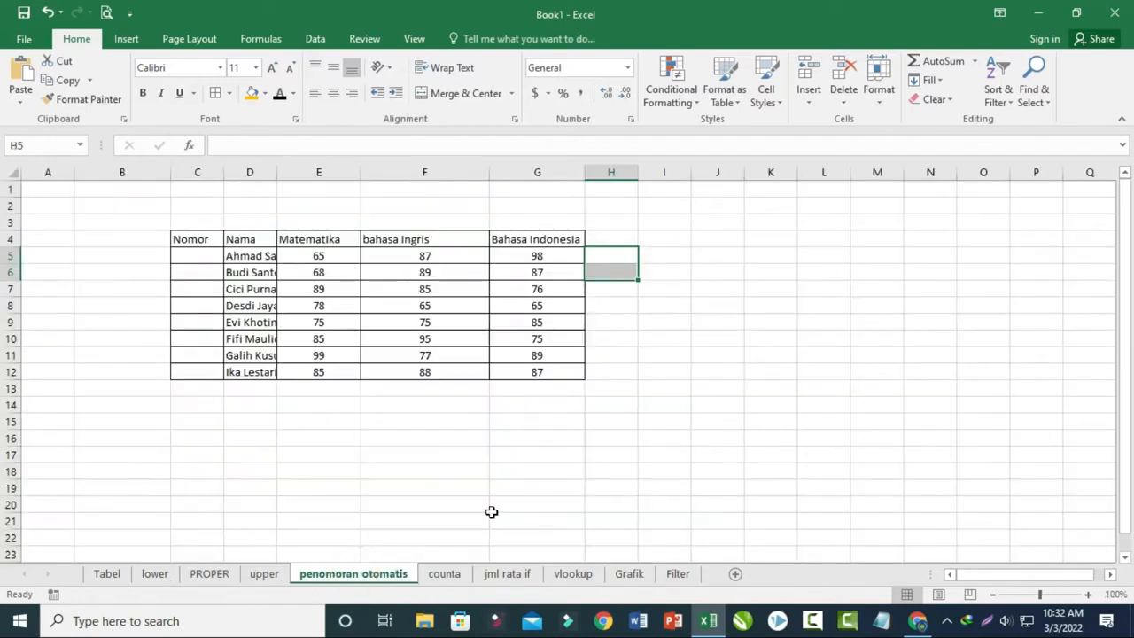
key(Down)
click(620, 455)
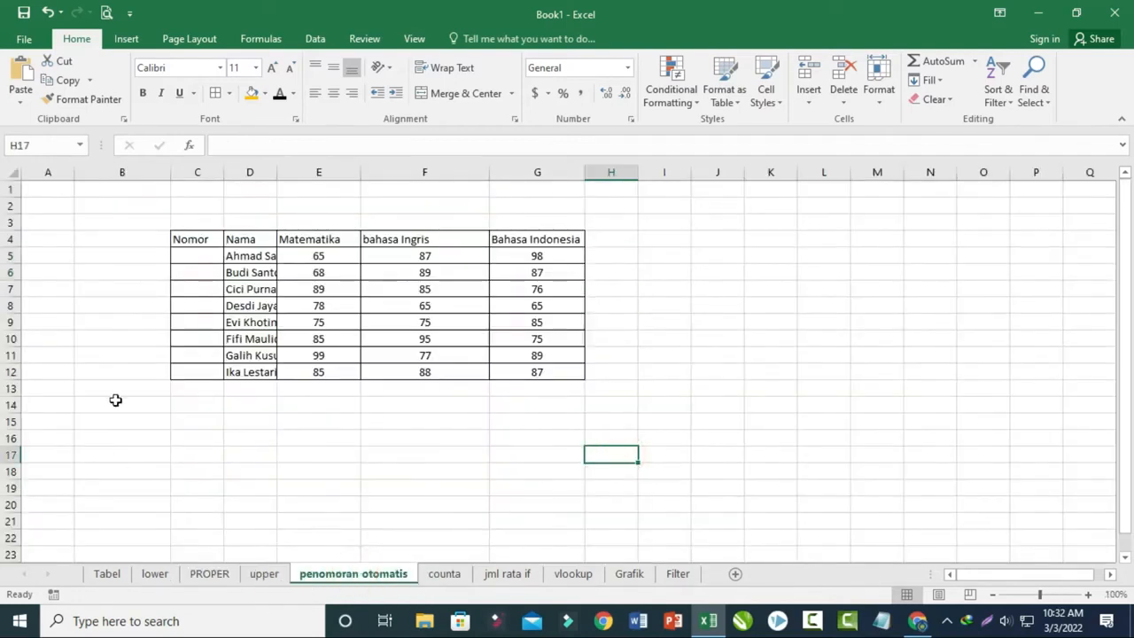
click(199, 256)
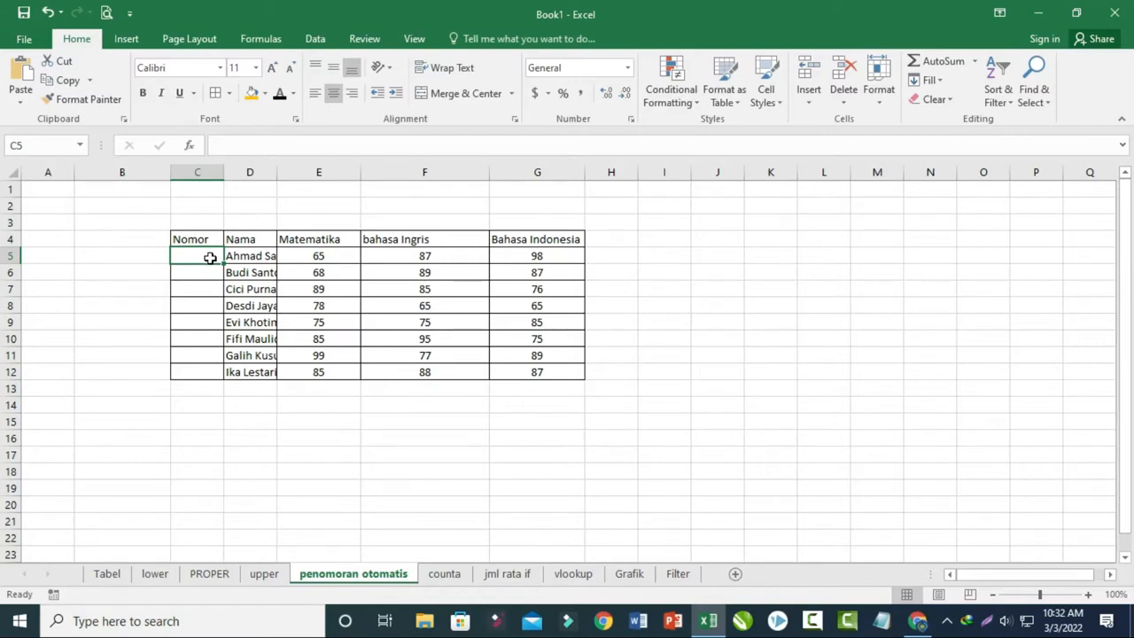
text(1)
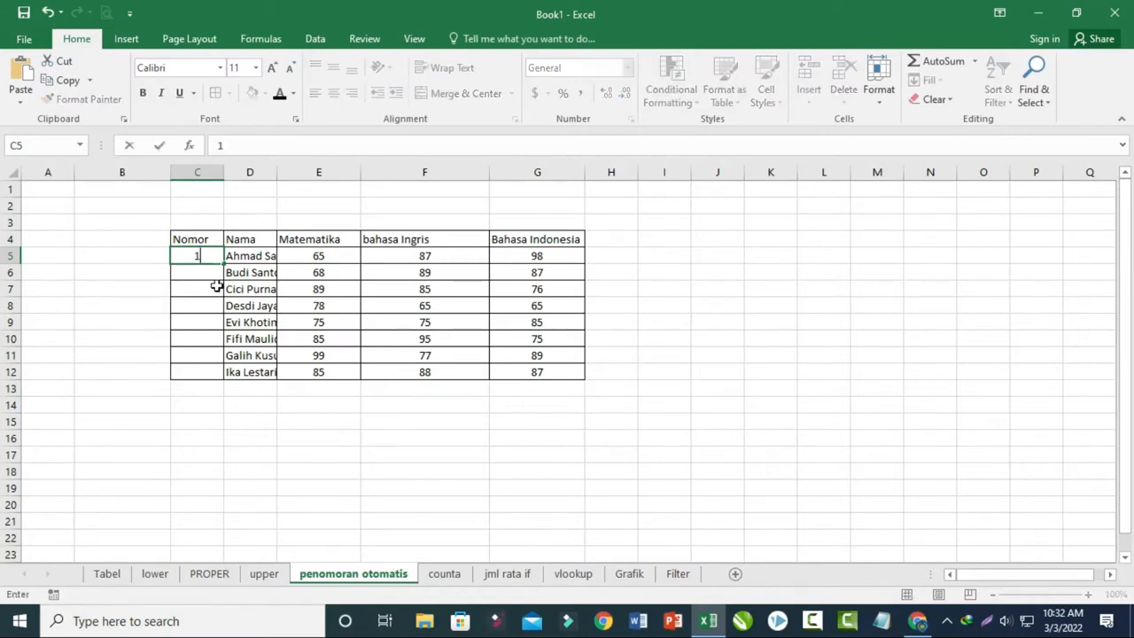
click(209, 288)
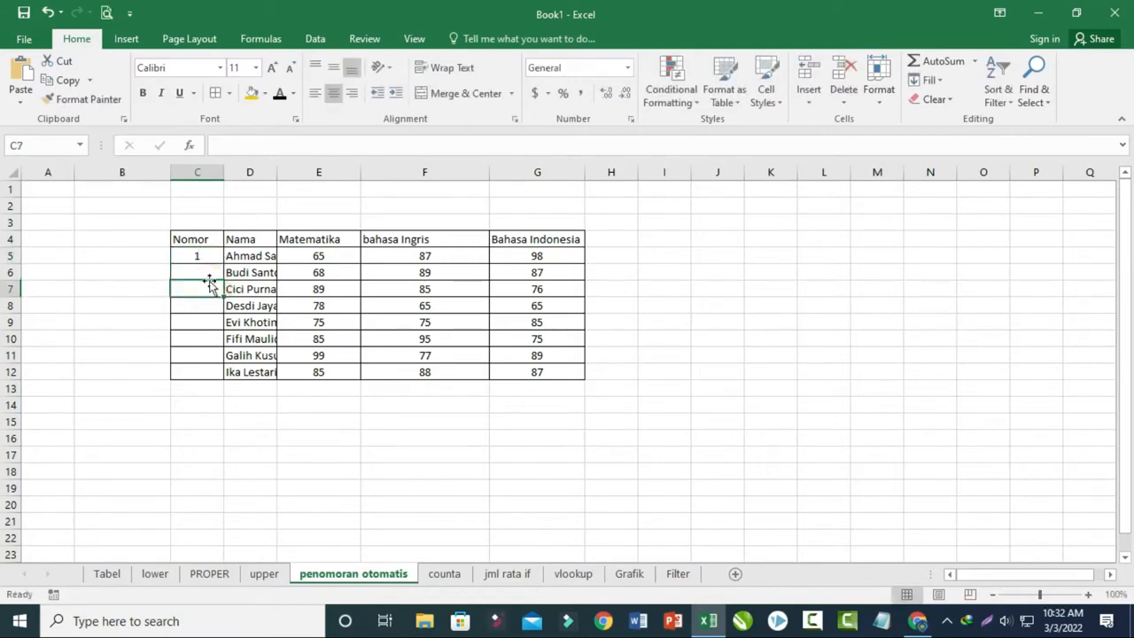
- Enter 2 in C6 and extend the number series from C5:C6 down to C12
click(210, 273)
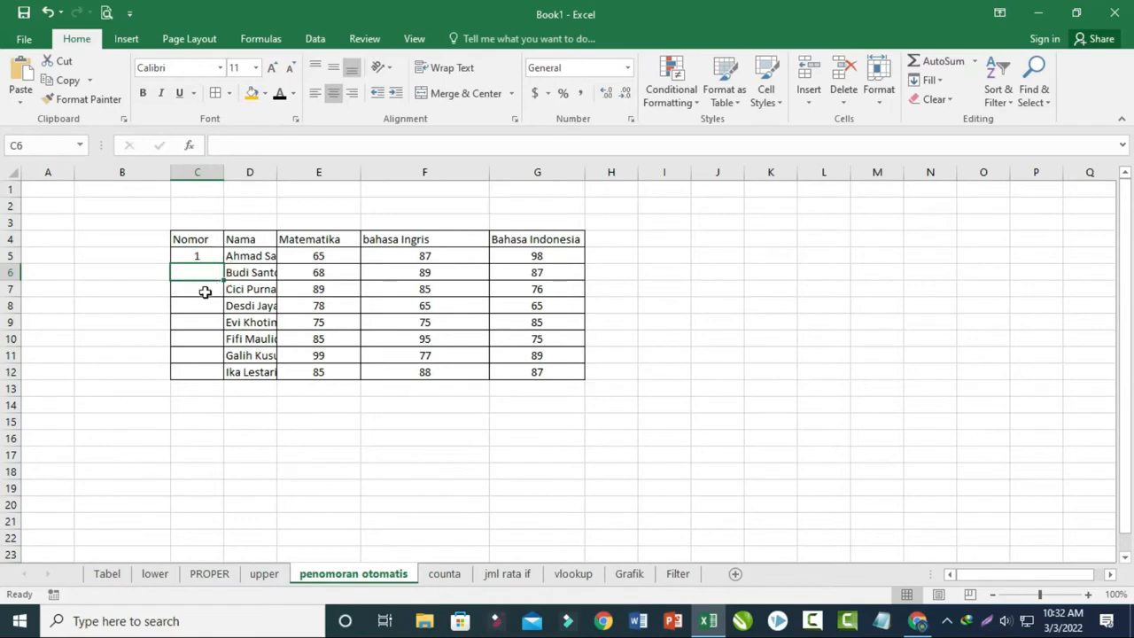
text(2)
click(205, 292)
drag(213, 256, 215, 379)
click(208, 437)
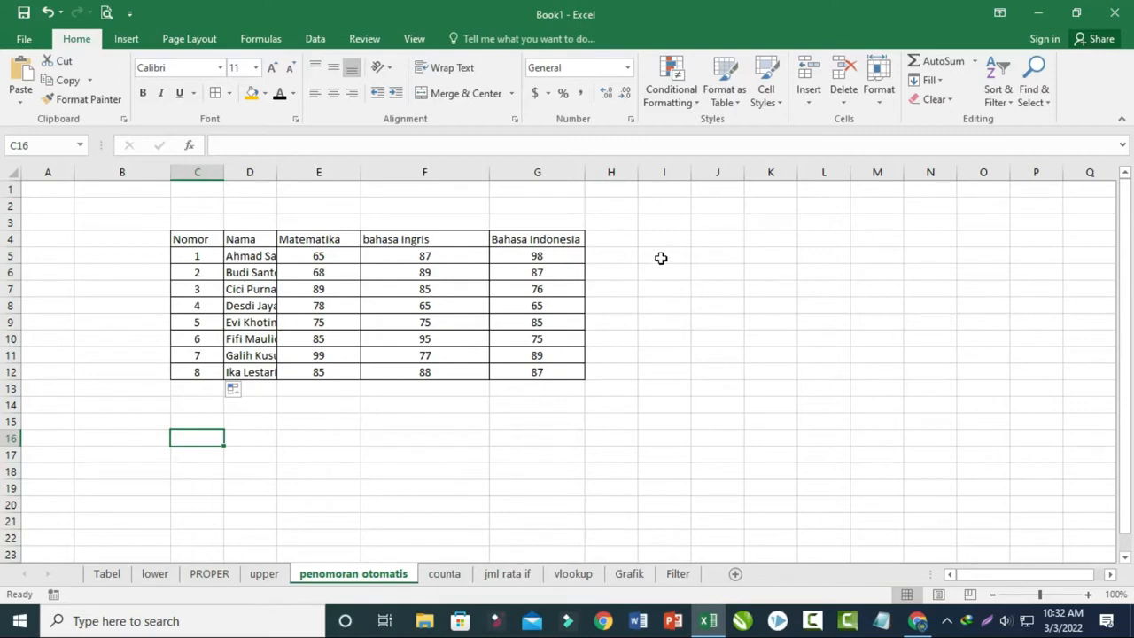
- Clear the numbers in C6:C12, keeping only the first one in the Nomor column
drag(201, 273, 200, 357)
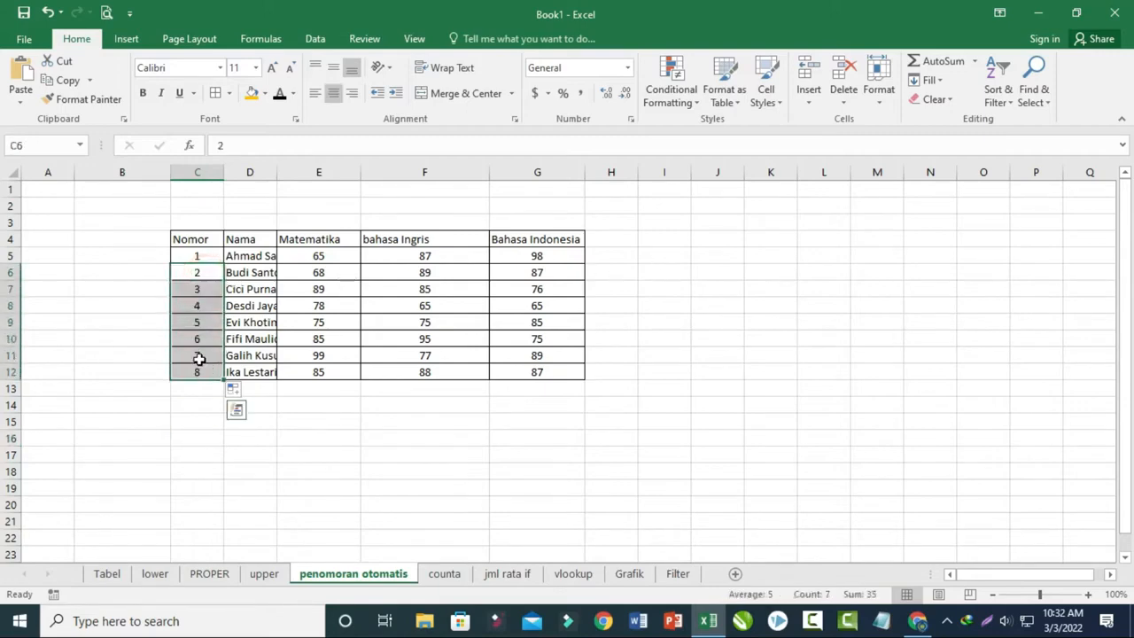
key(Delete)
click(203, 328)
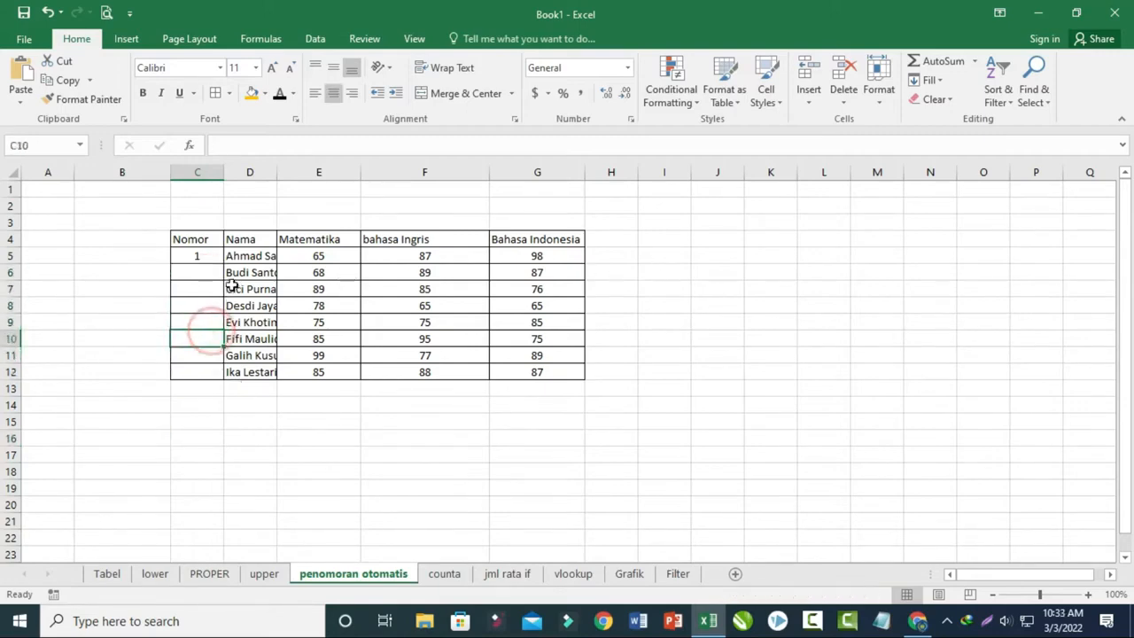
- Enter the formula =C5+1 in C6 and fill it down to C12 to number the remaining rows
click(195, 277)
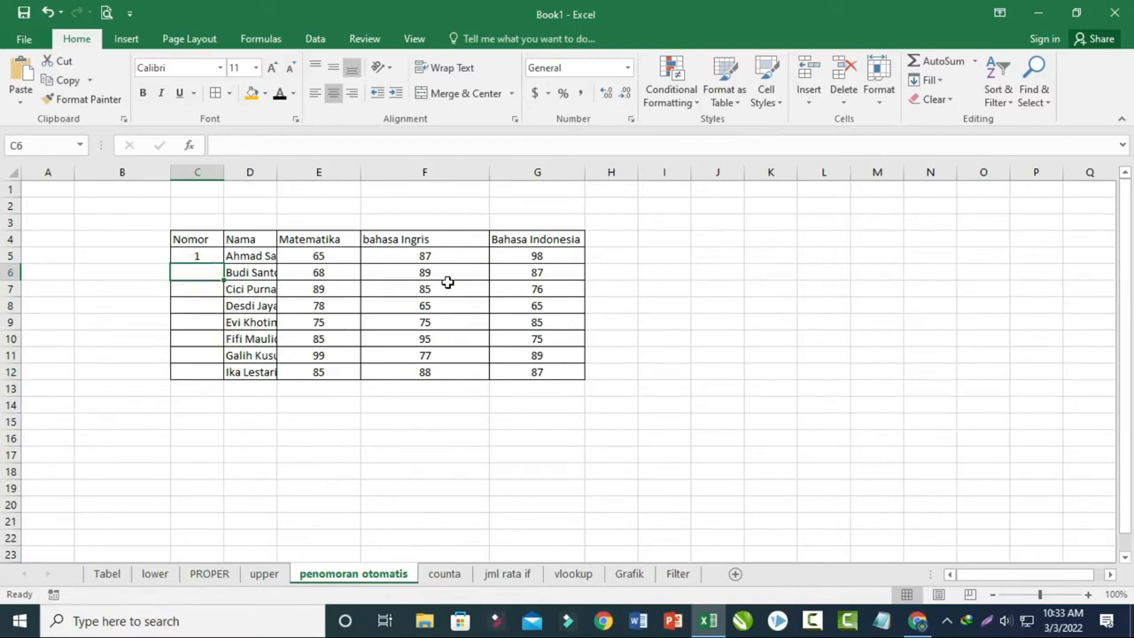
text(=)
key(Up)
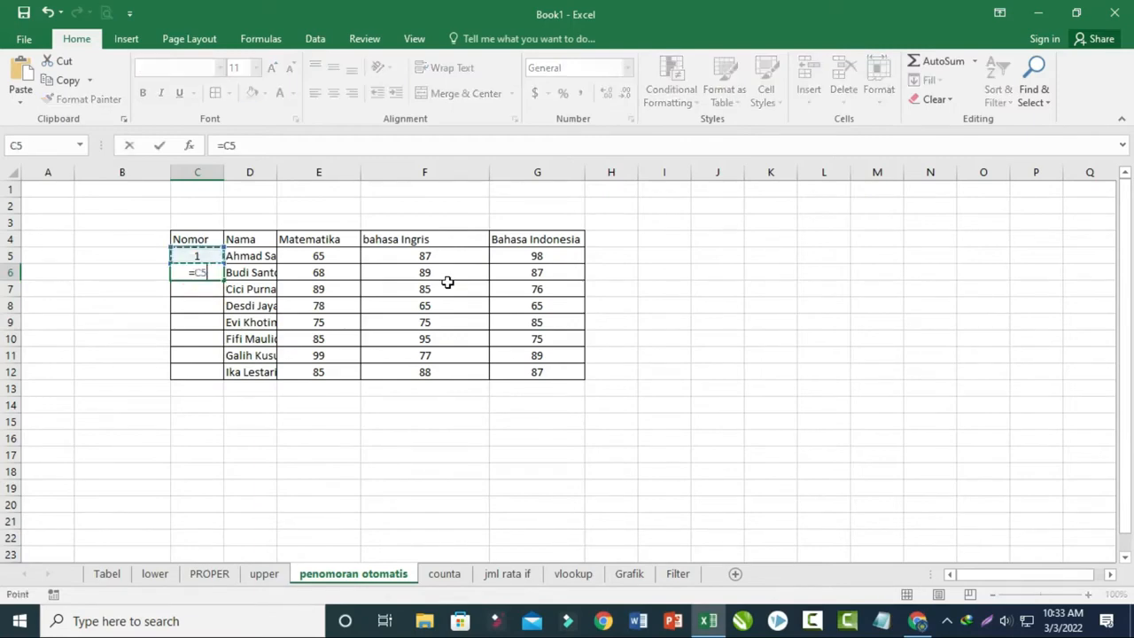
text(+1)
key(Return)
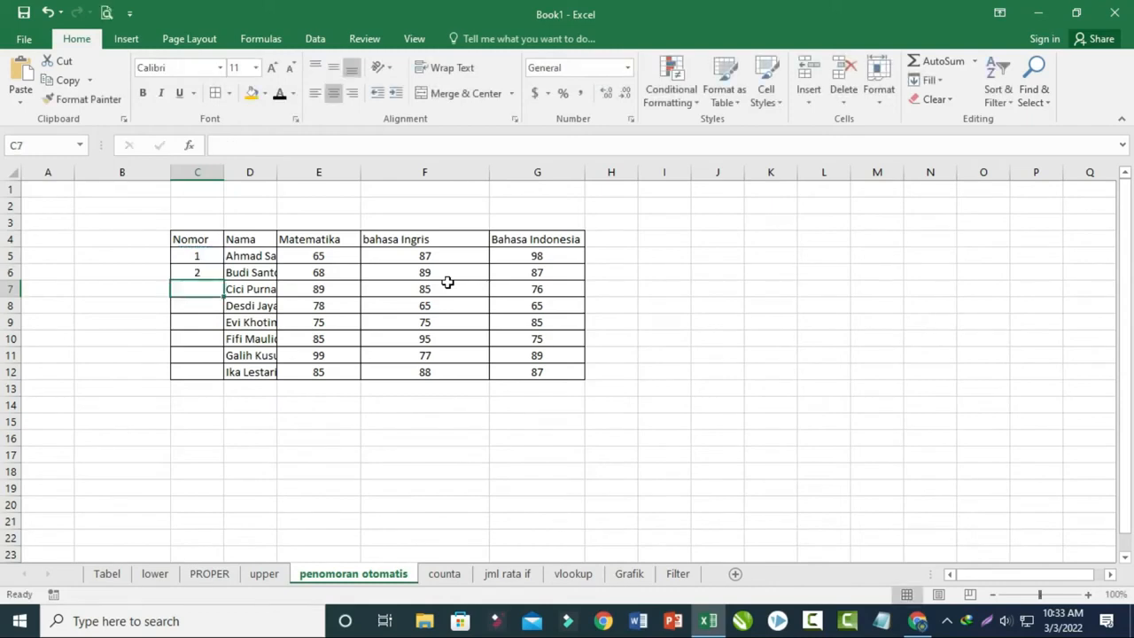
click(213, 273)
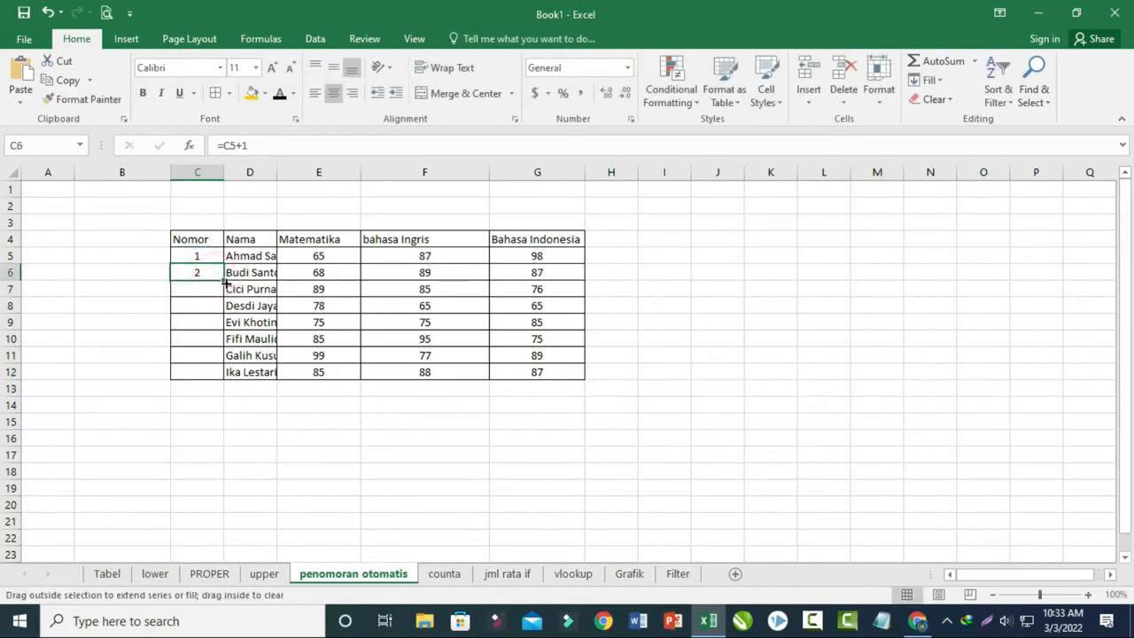
drag(224, 281, 223, 387)
click(227, 434)
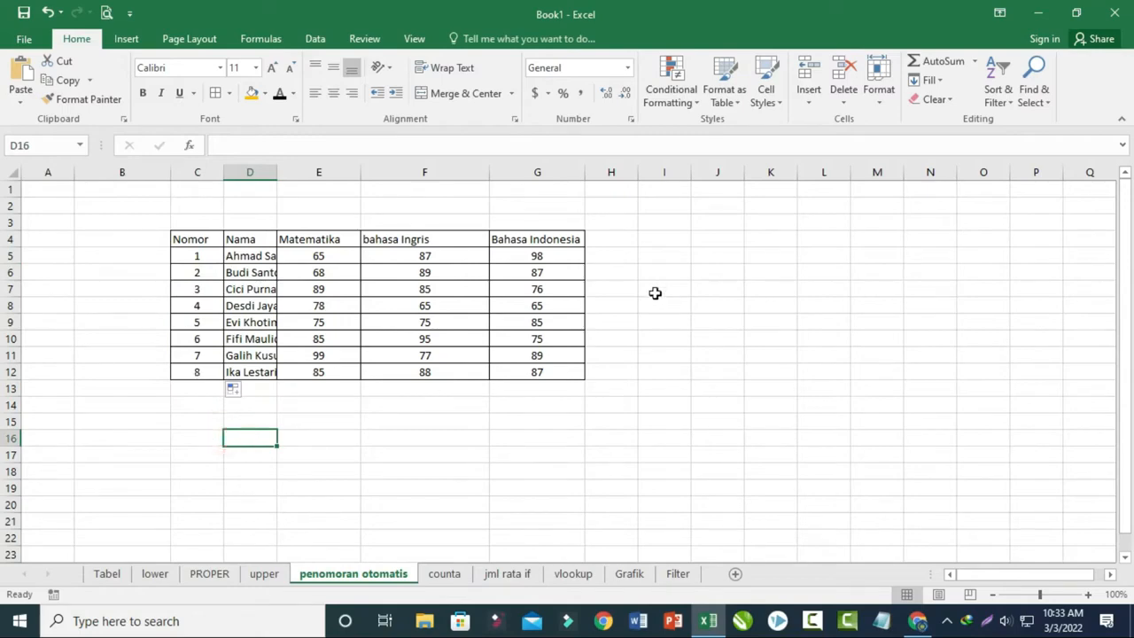
- Build an odd-number series in I4:I12 by extending the starting values 1 and 3, and center its cells horizontally
click(656, 239)
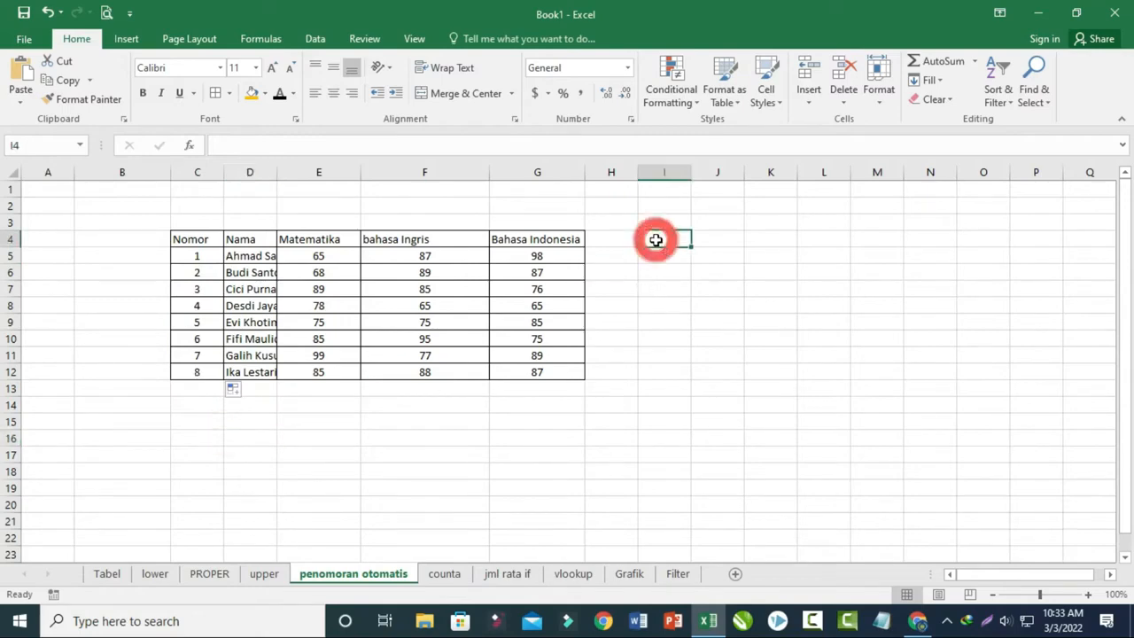
text(1)
click(656, 253)
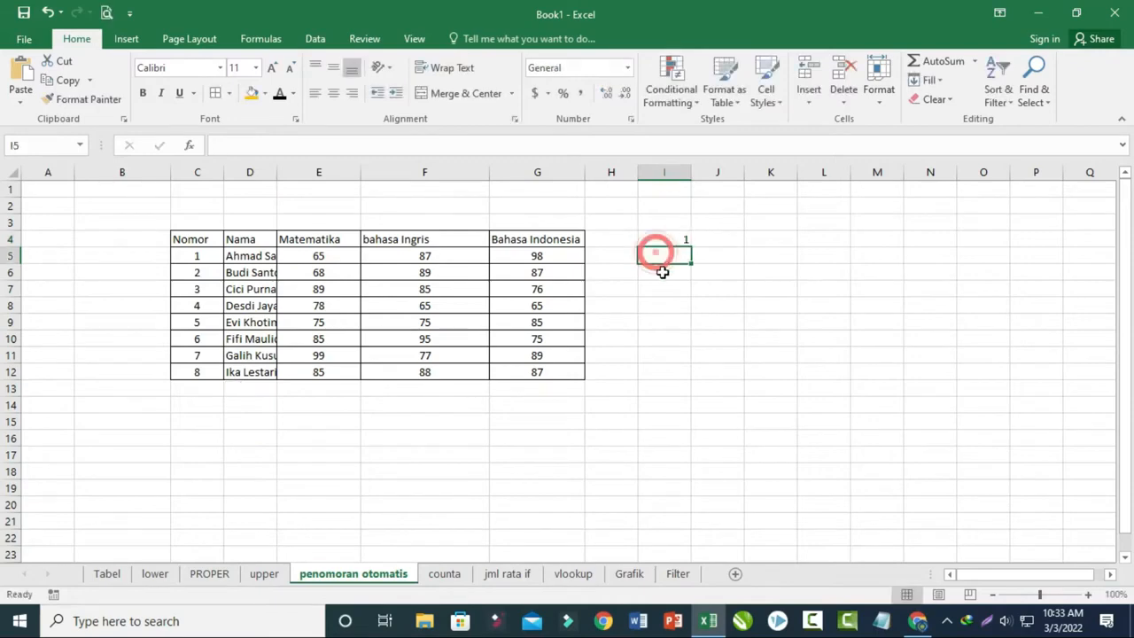
text(3)
click(661, 317)
drag(679, 240, 674, 388)
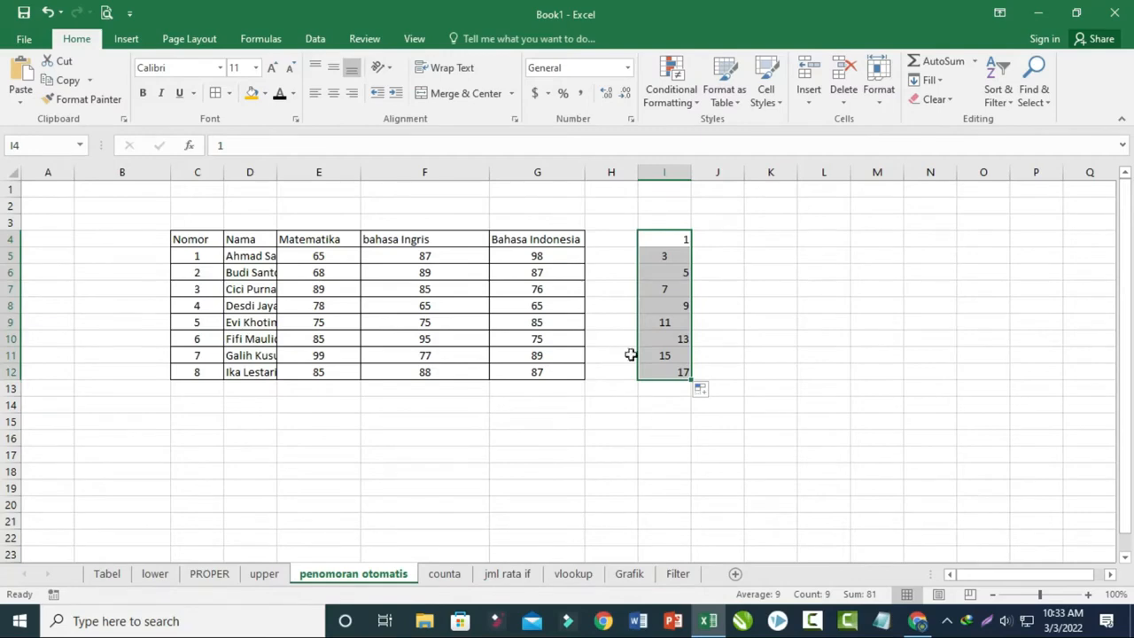
click(334, 92)
click(807, 337)
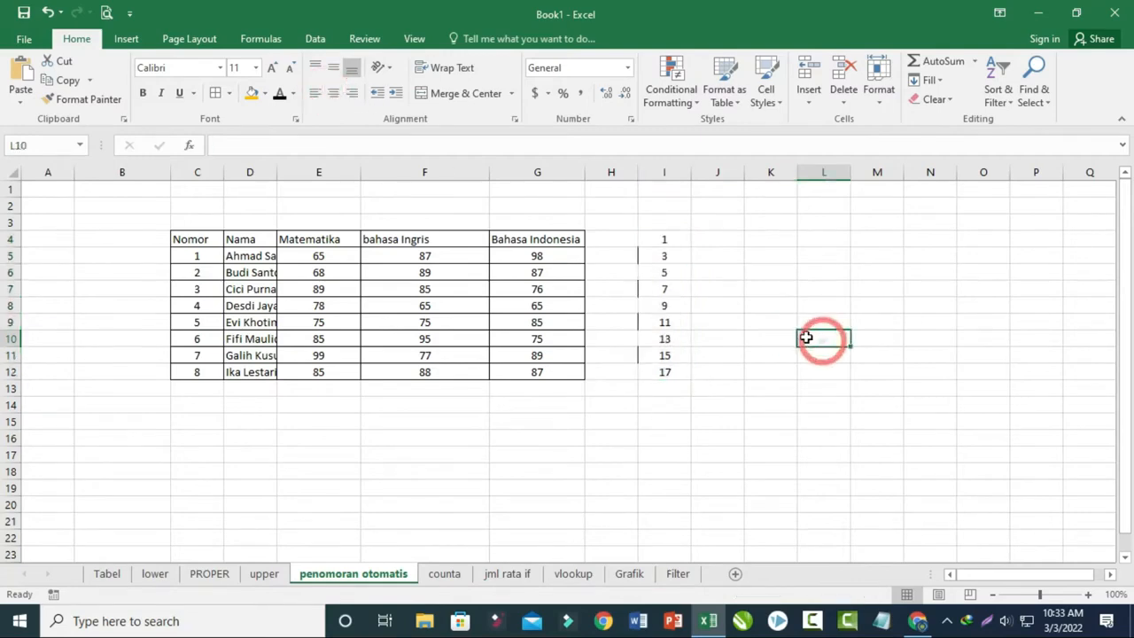
- Build an even-number series in J4:J12 by extending the starting values 2 and 4
click(722, 239)
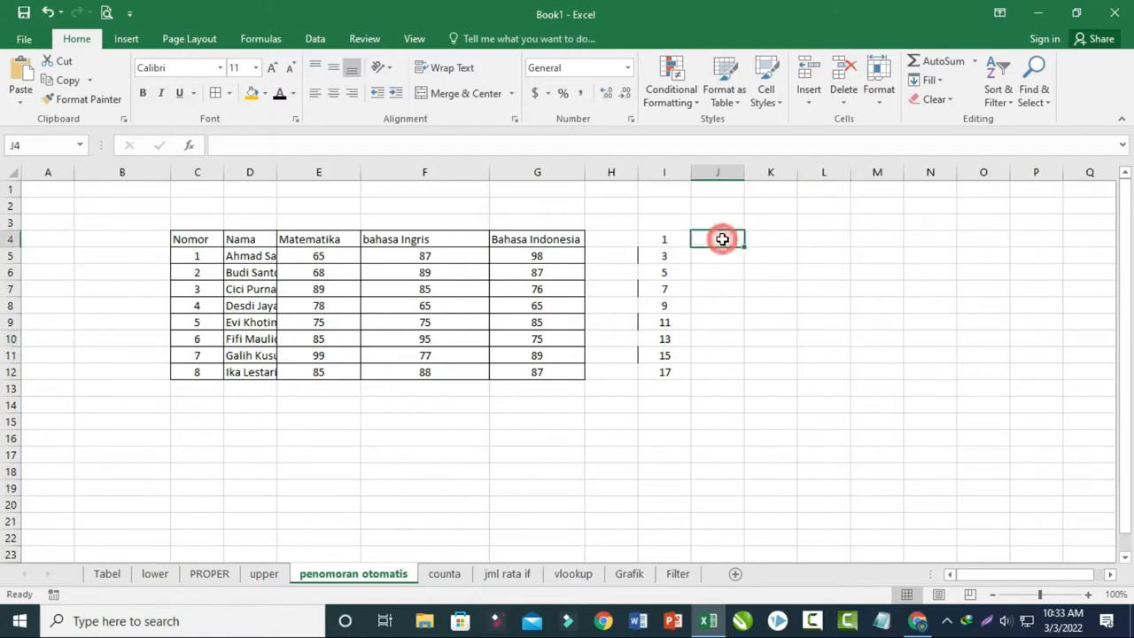
text(2)
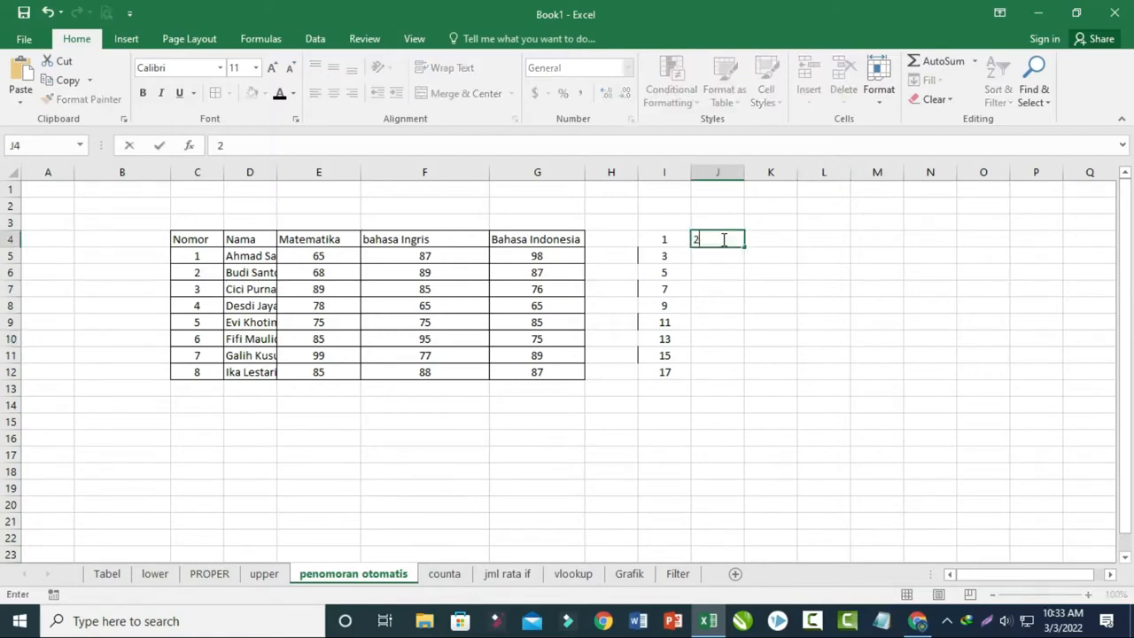
click(721, 256)
text(2)
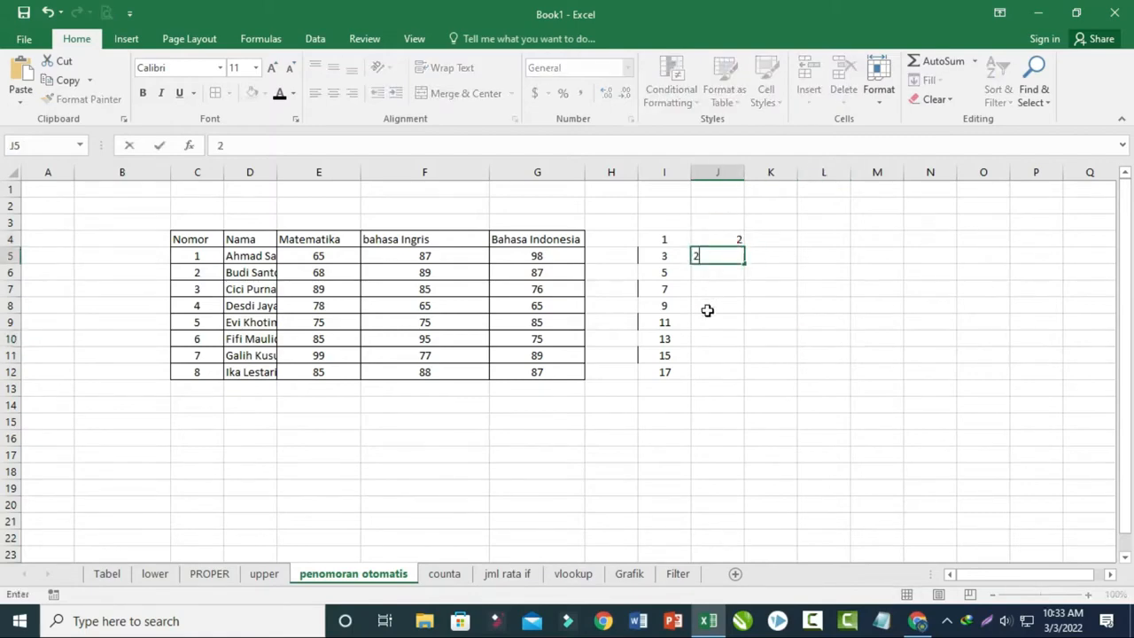
click(716, 323)
click(736, 246)
drag(735, 246, 735, 261)
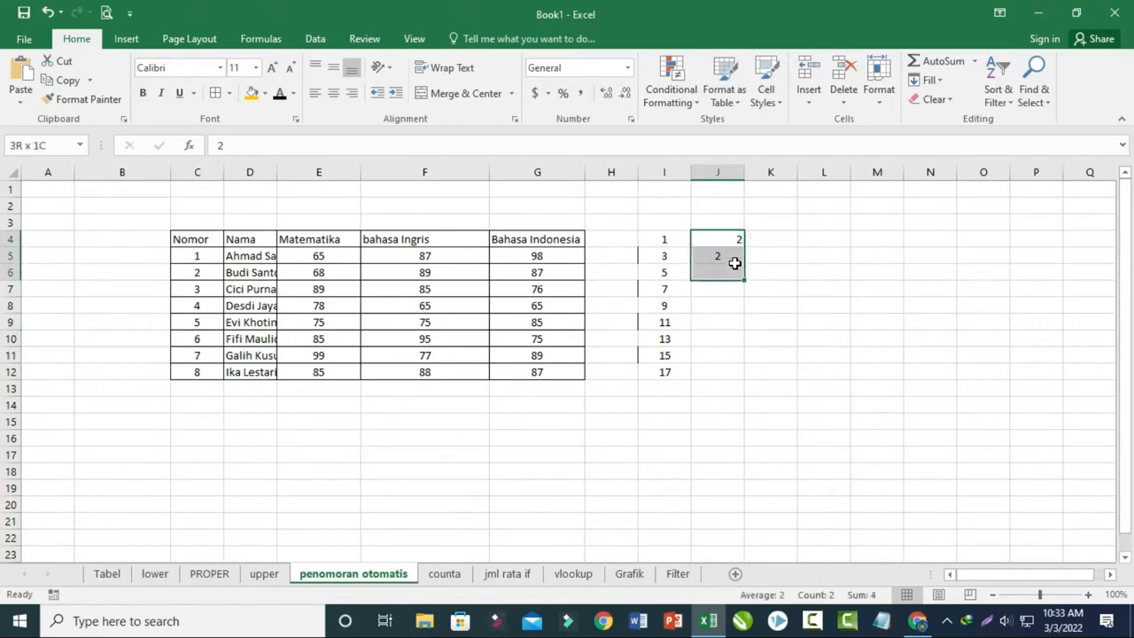
click(729, 256)
text(4)
click(747, 308)
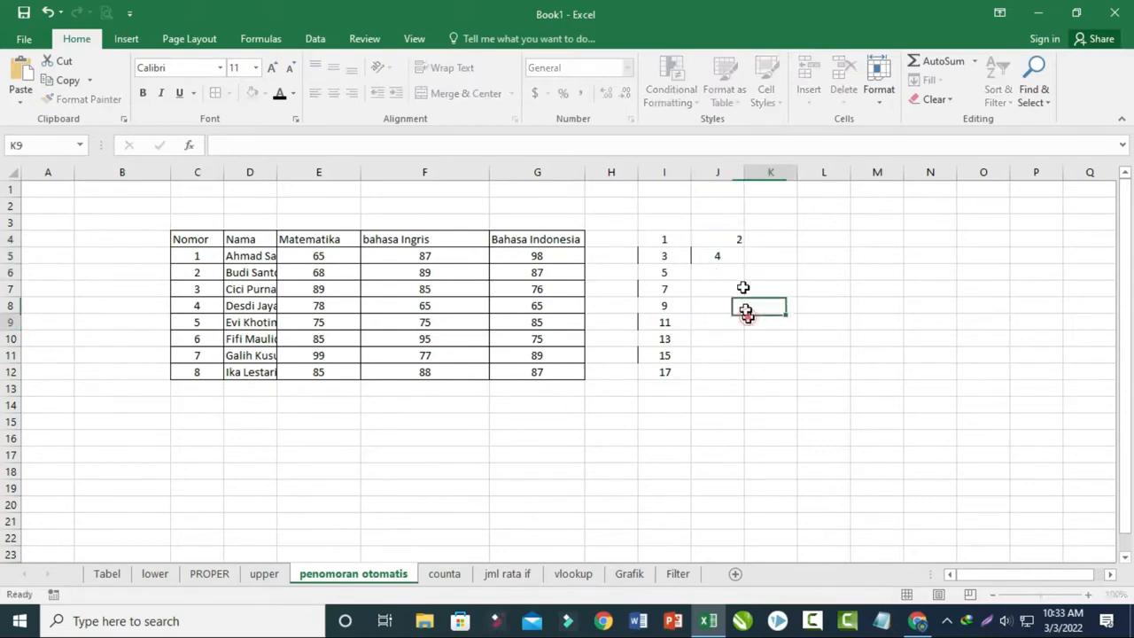
drag(735, 240, 736, 376)
click(814, 371)
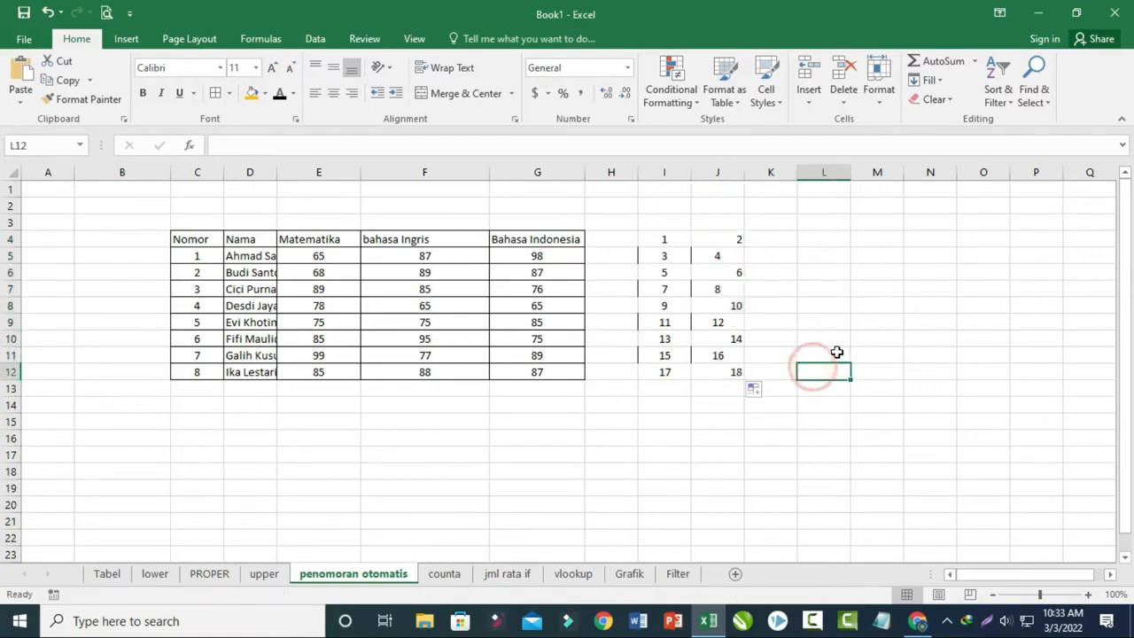
- Clear the odd- and even-number series from I4:J12
drag(647, 241, 729, 372)
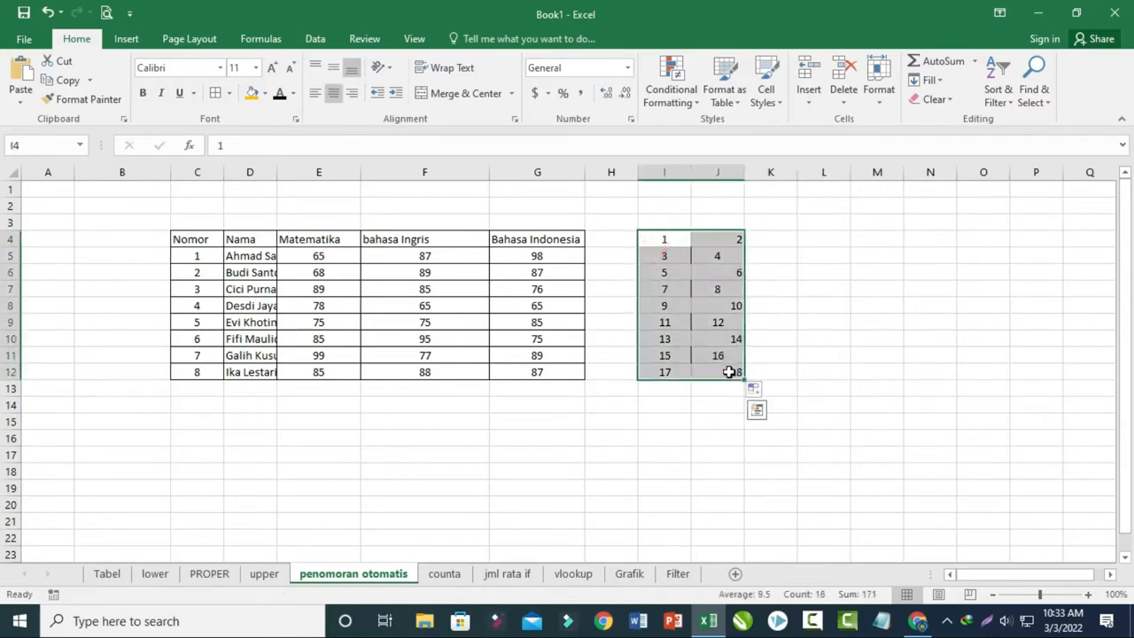
key(Delete)
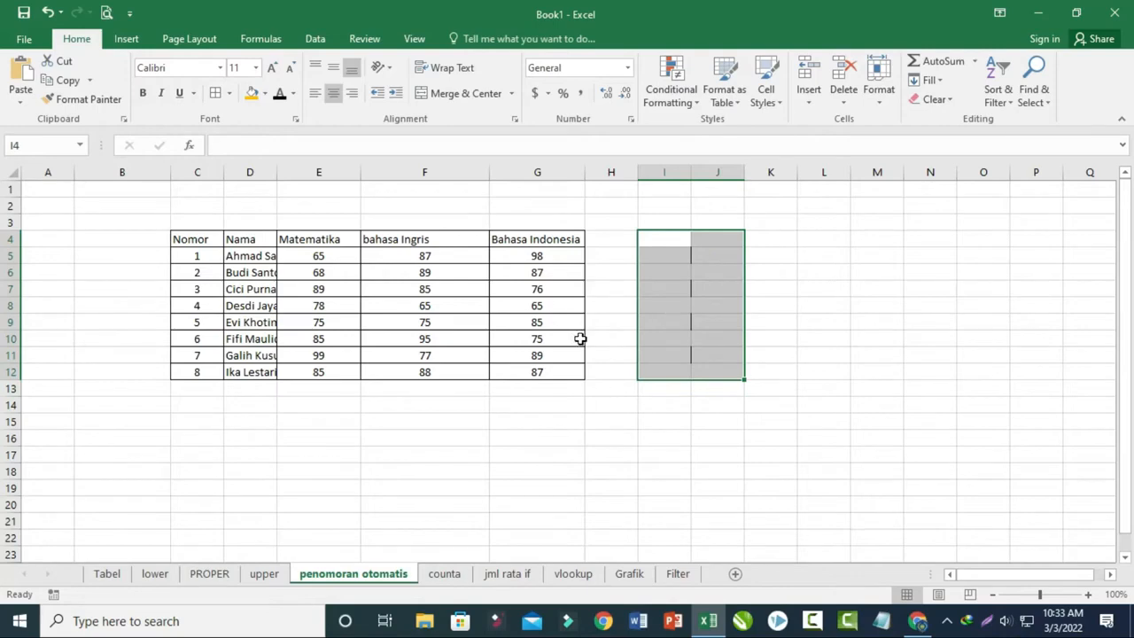
click(691, 337)
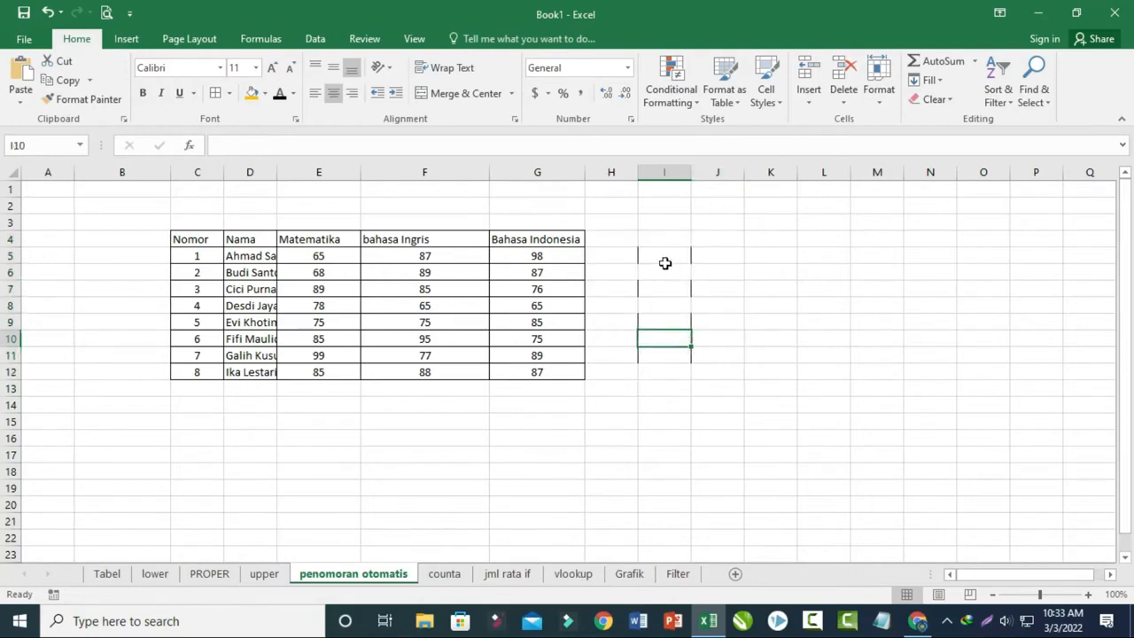
click(611, 236)
drag(613, 224, 665, 223)
click(440, 97)
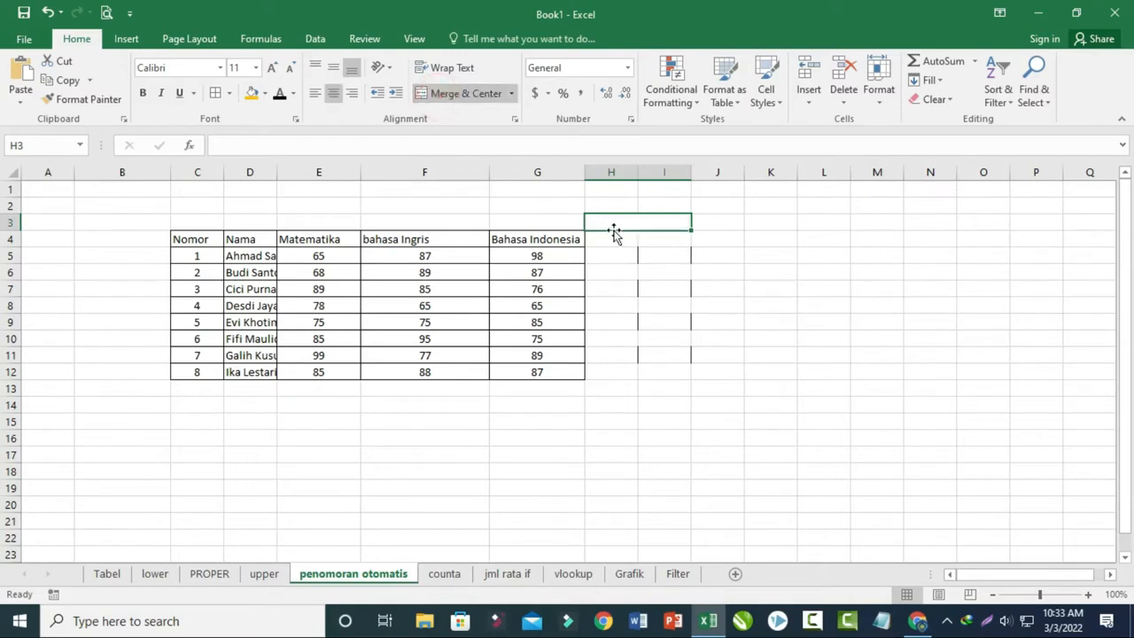
key(ctrl+z)
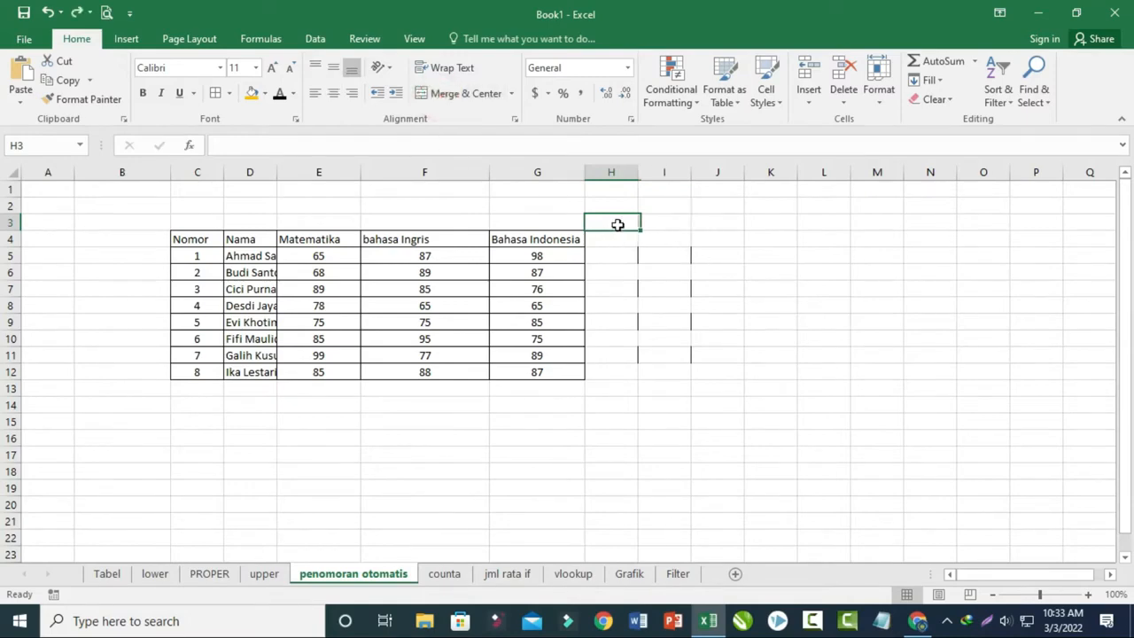
- Enter the heading "ttd" in H3 and the starting values 1 and 2 in H5 and H6
text(ttd)
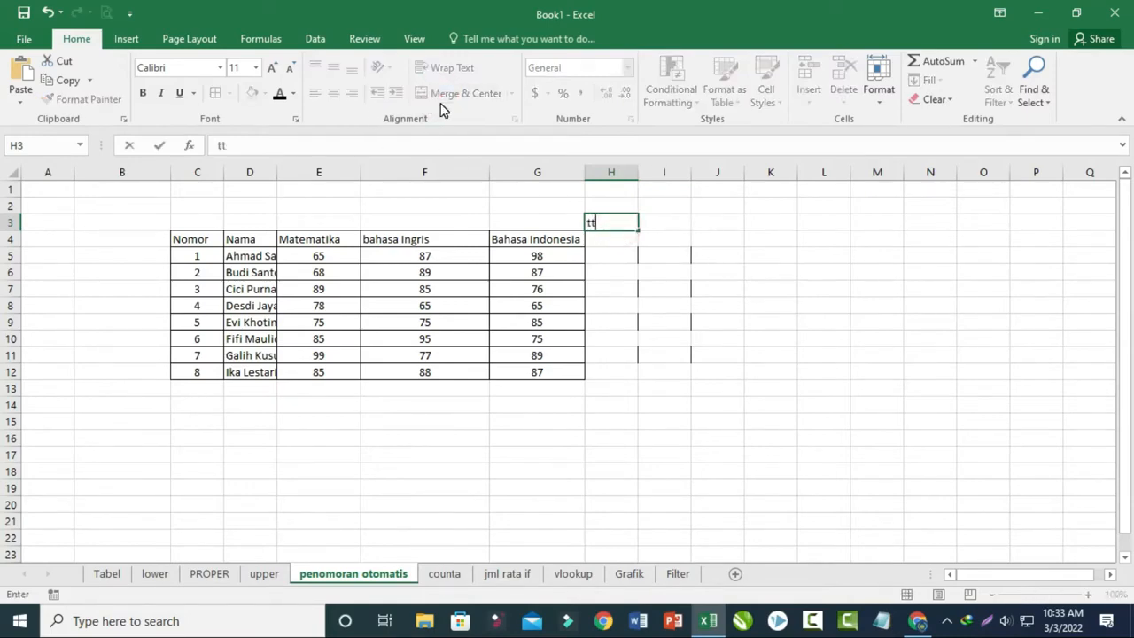
key(Return)
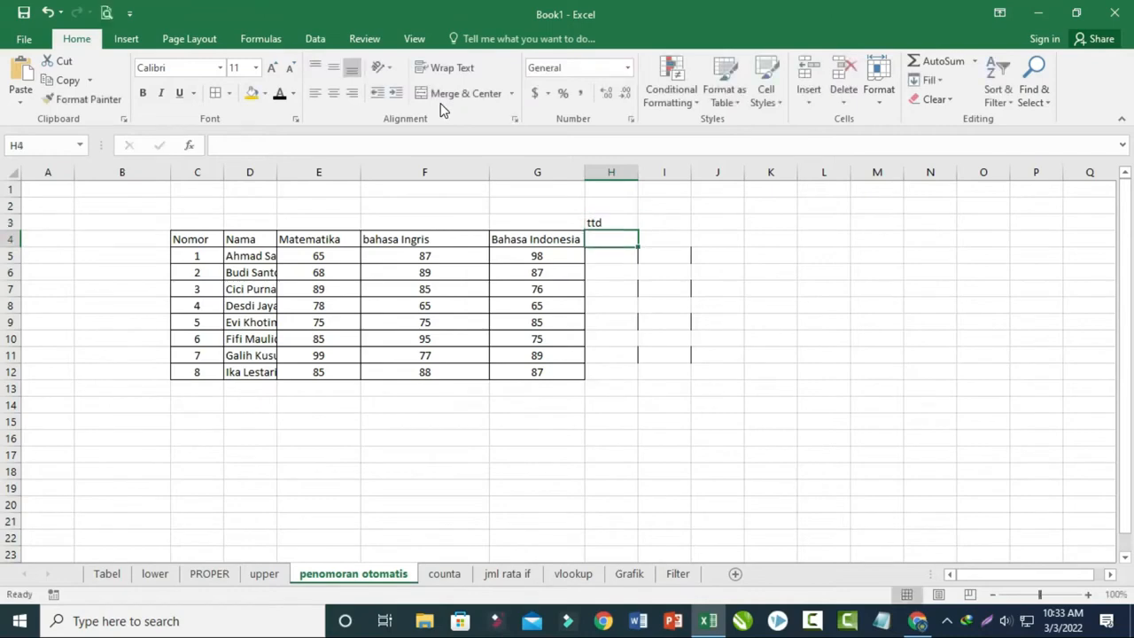
click(615, 255)
text(1)
key(Return)
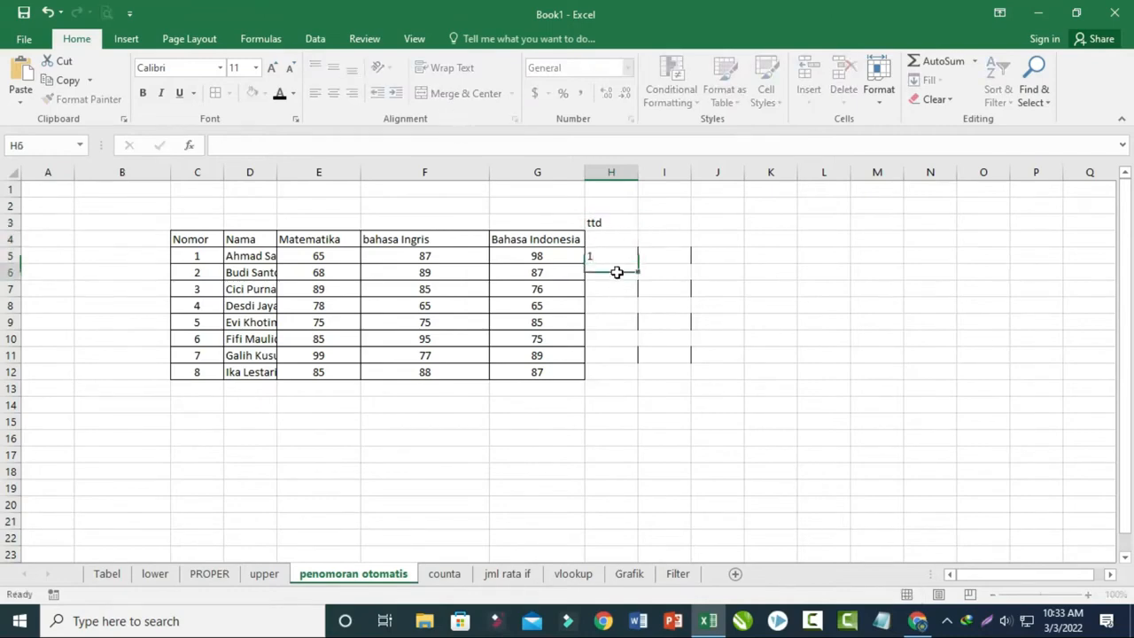
text(2)
key(Return)
- Left-align the 1 in H5 and widen column H
click(619, 256)
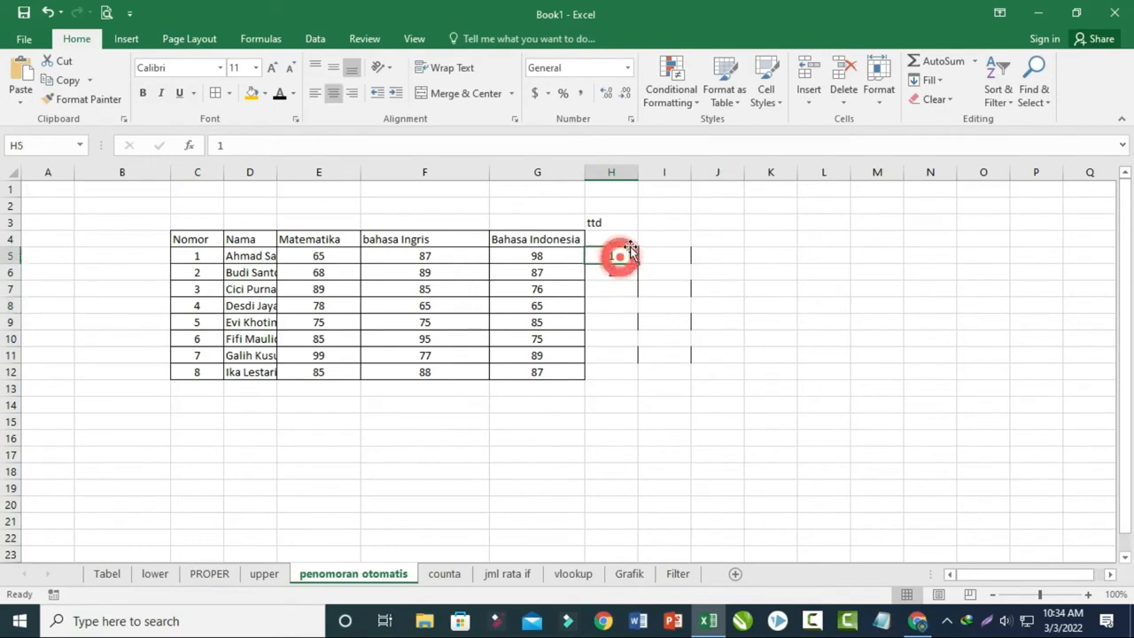
click(314, 94)
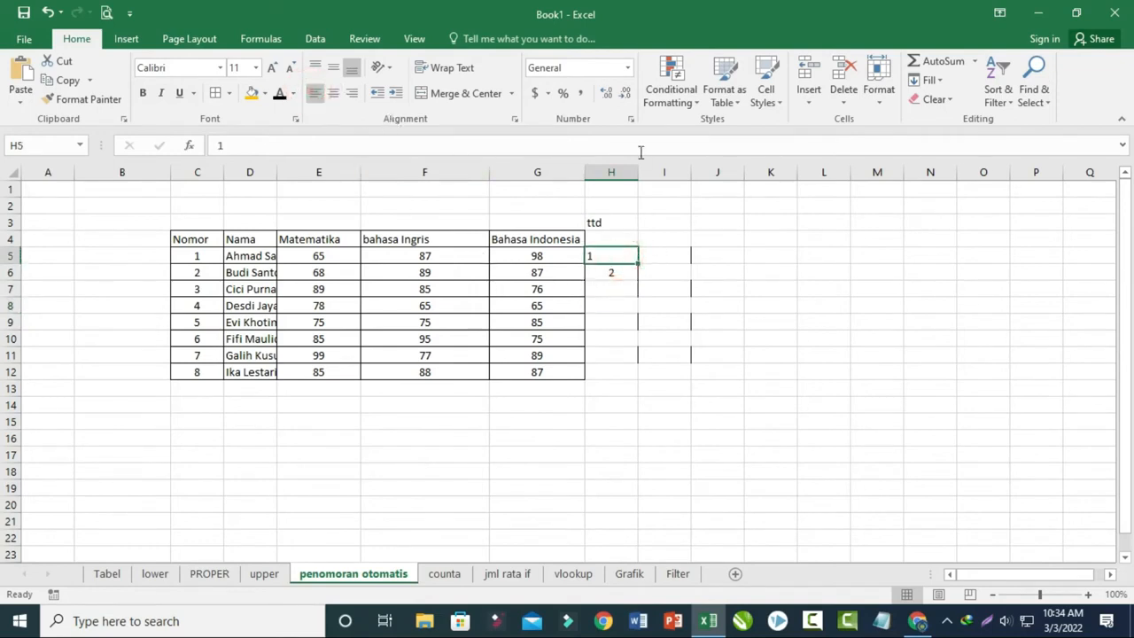
drag(639, 176, 673, 175)
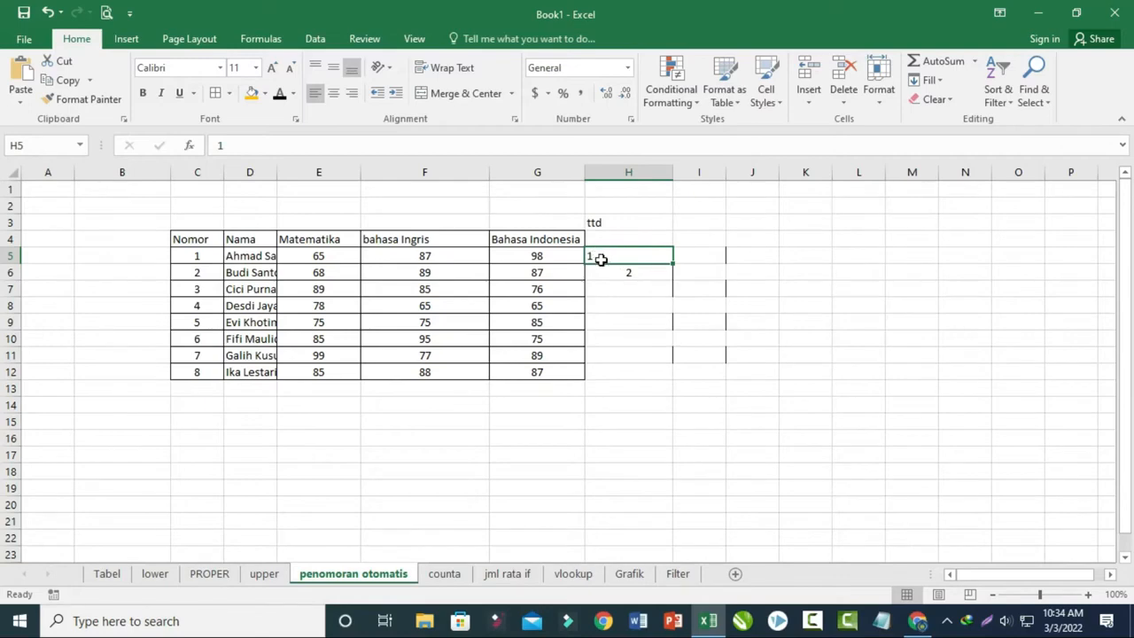
- Extend the numbers in H5:H6 down to H12, keeping their alternating left and centered alignment
click(617, 273)
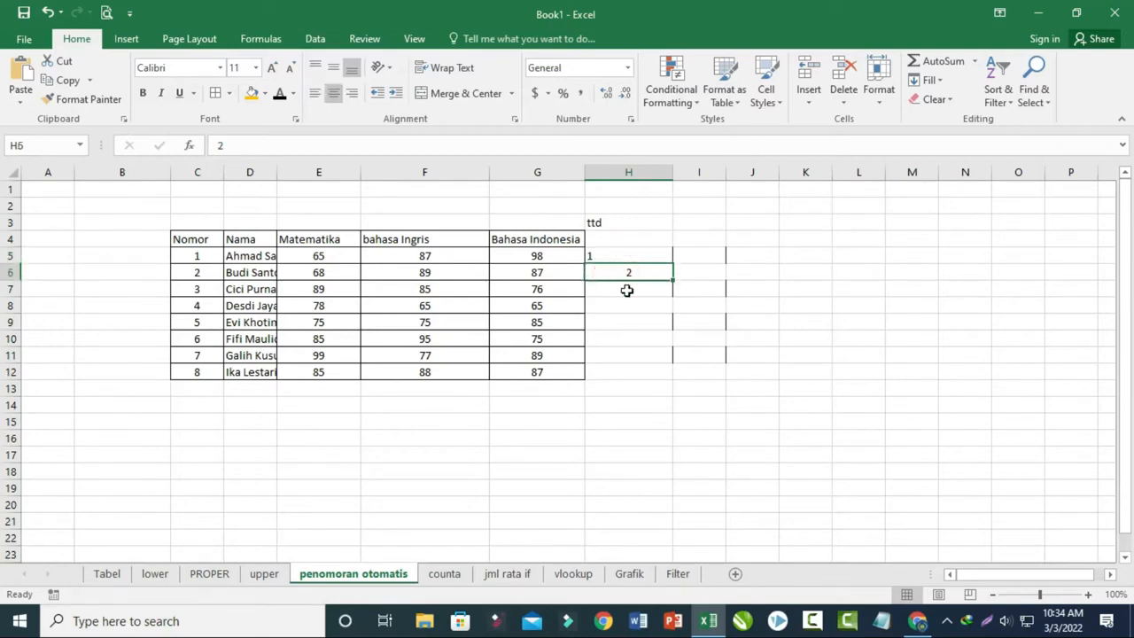
click(627, 289)
drag(629, 257, 679, 376)
click(790, 387)
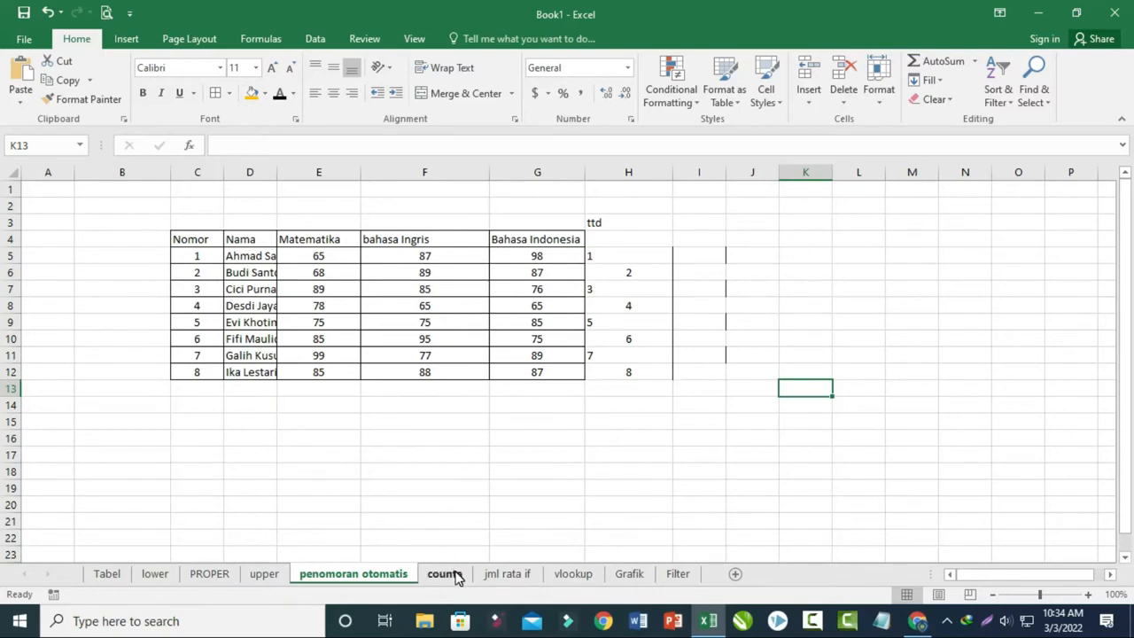
- Open the counta sheet and examine which cells in the Matematika column D3:D10 contain scores
click(446, 574)
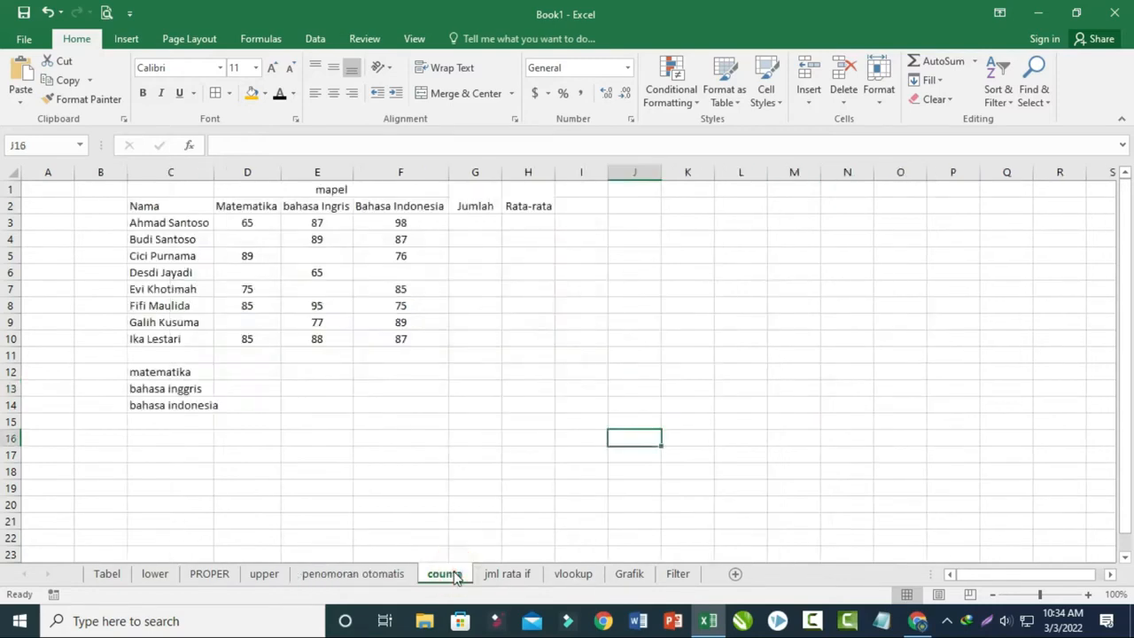
click(248, 226)
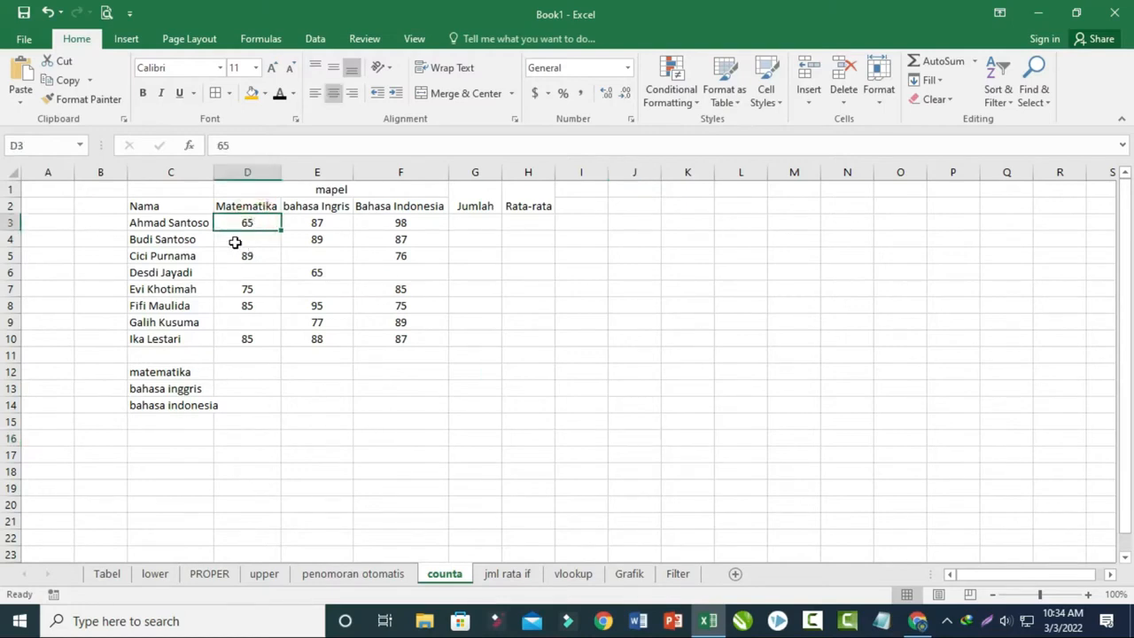
click(247, 239)
click(248, 256)
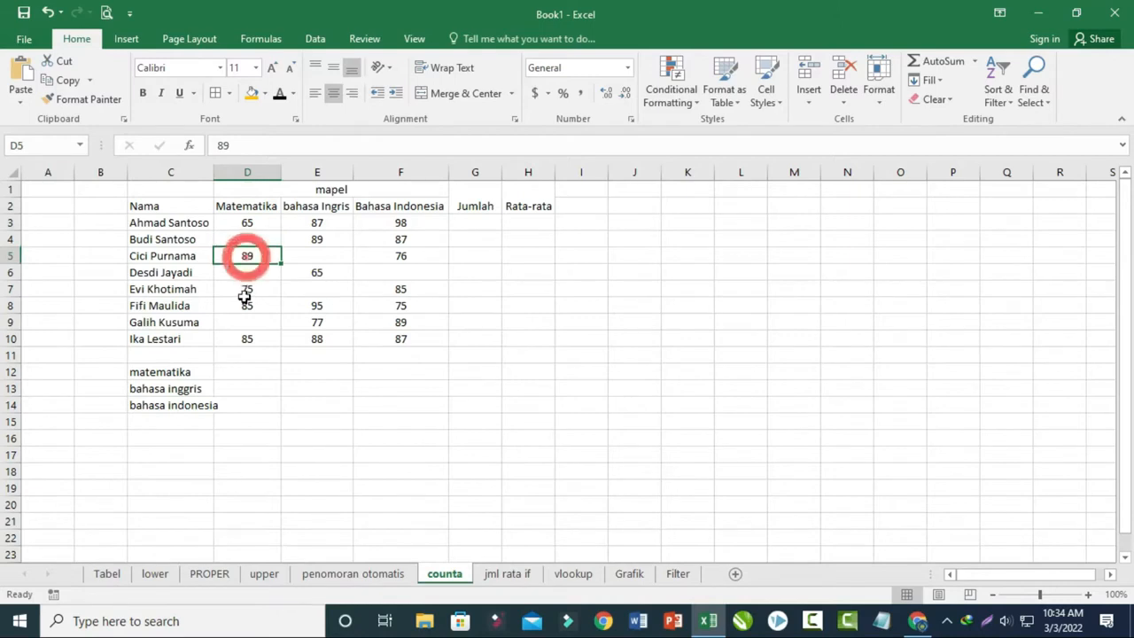
click(247, 288)
click(247, 305)
click(245, 341)
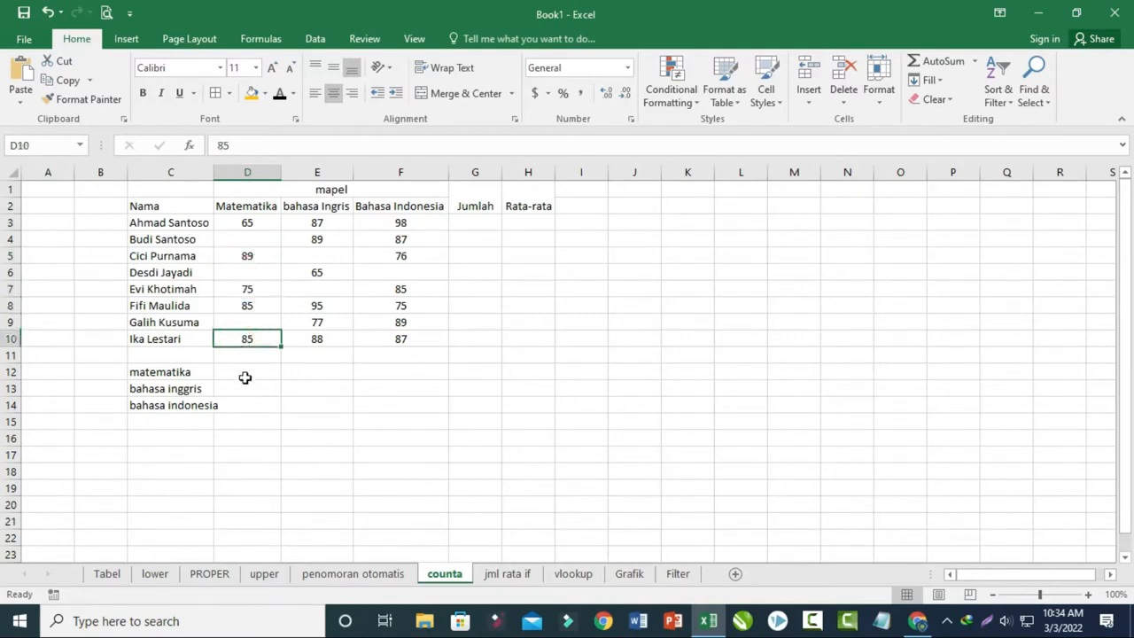
click(191, 372)
- Enter =COUNTA(D3:D10) in D12 for matematika and check the result against the filled score cells
click(223, 372)
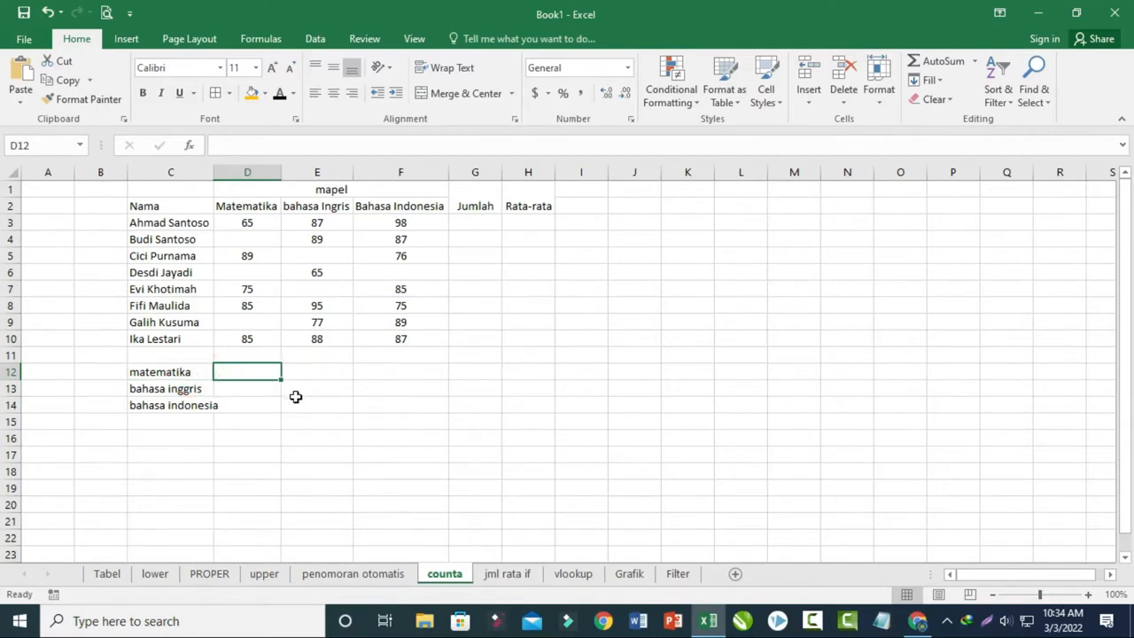
text(=)
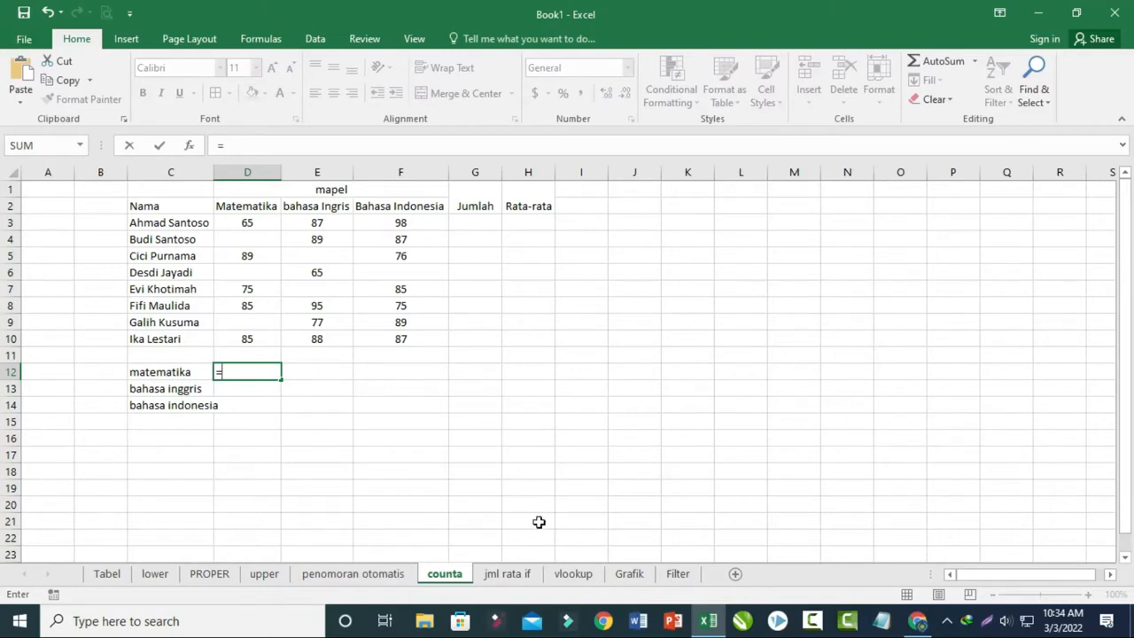
text(counta()
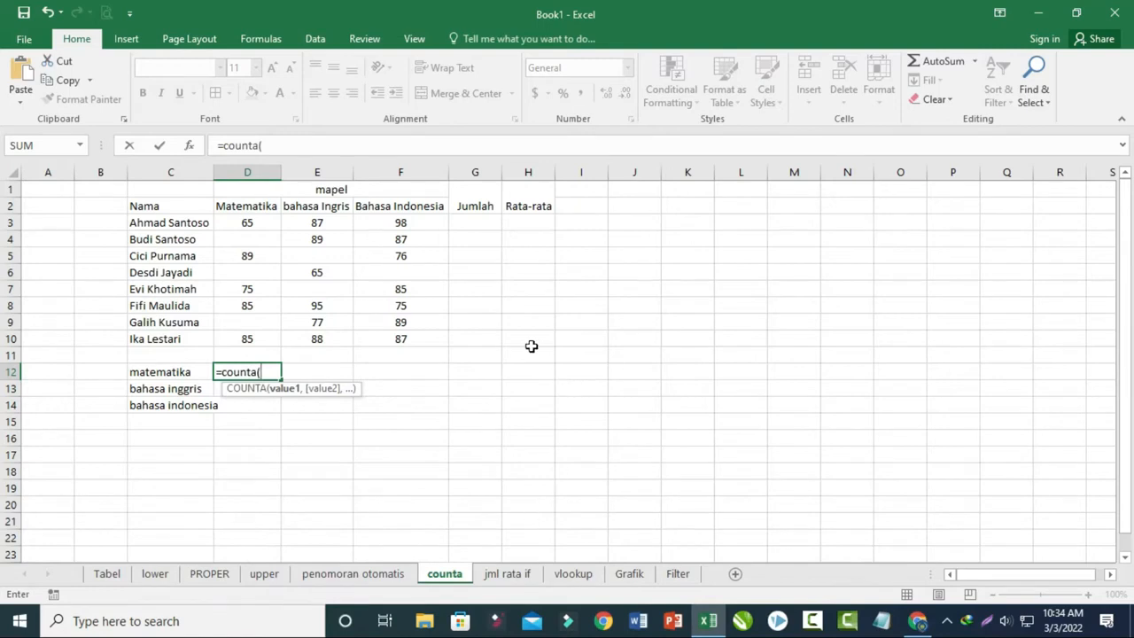
drag(247, 223, 247, 335)
text())
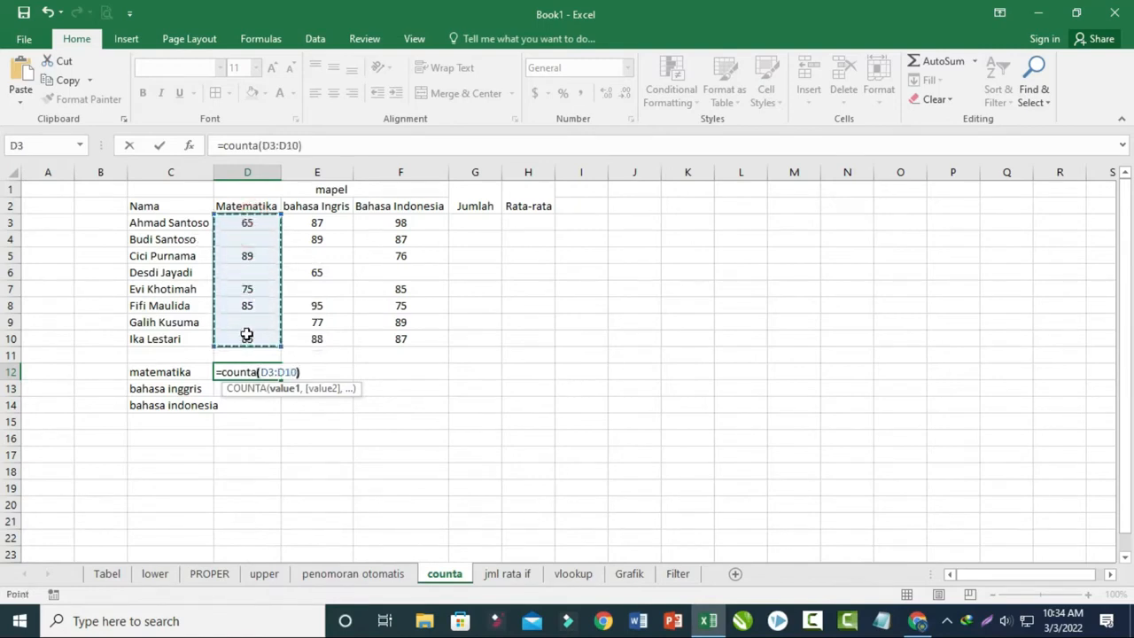
key(Return)
click(265, 371)
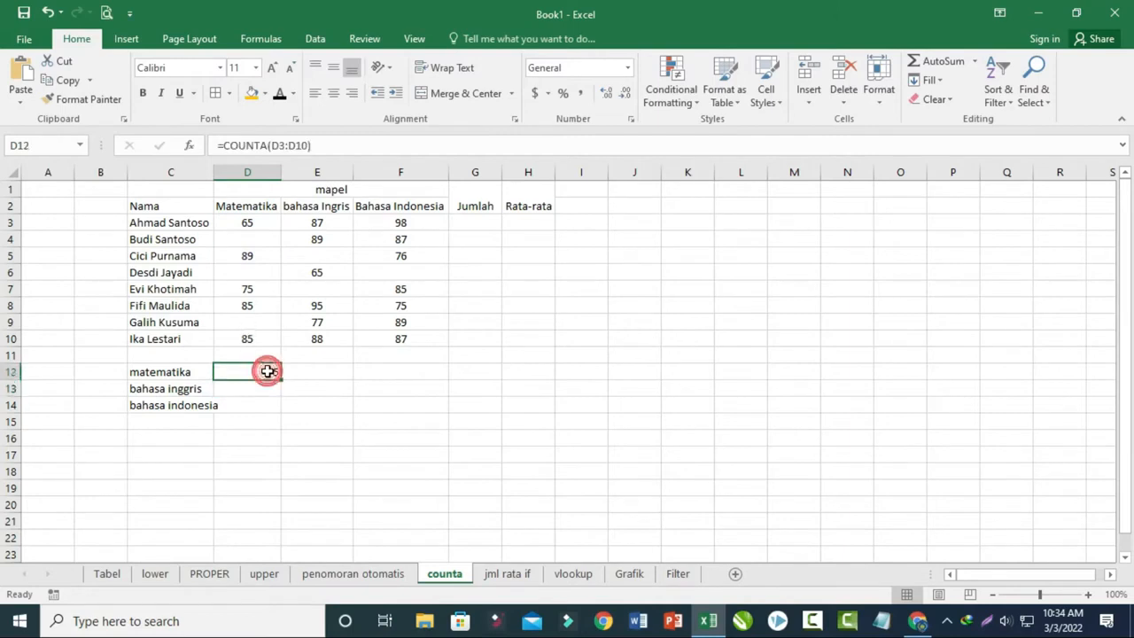
click(252, 341)
click(254, 305)
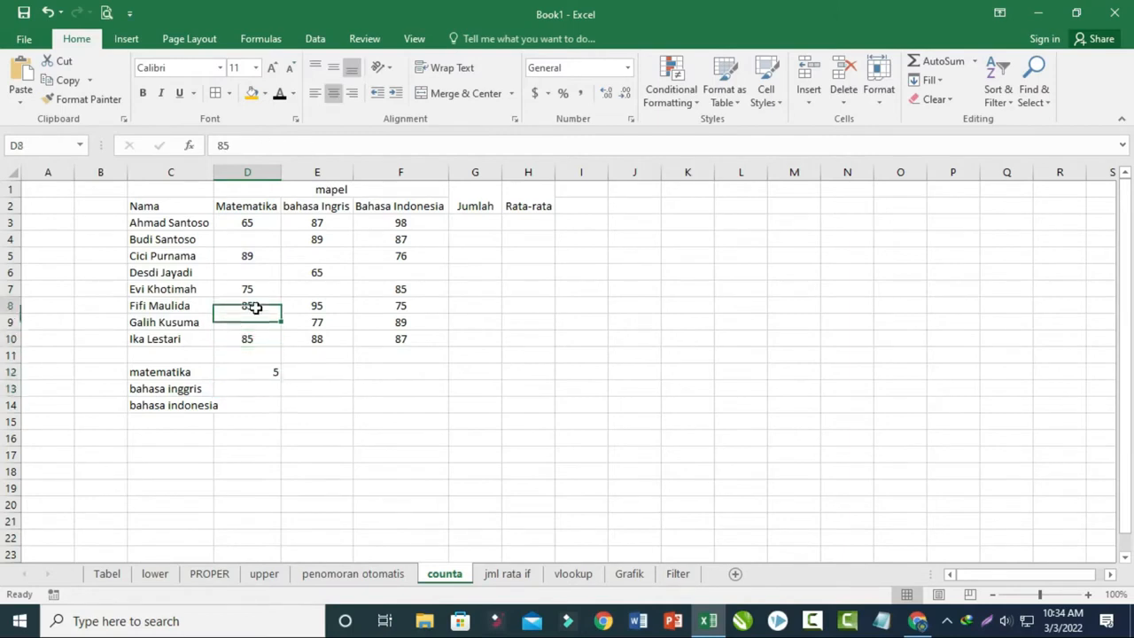
click(255, 288)
click(259, 254)
click(260, 224)
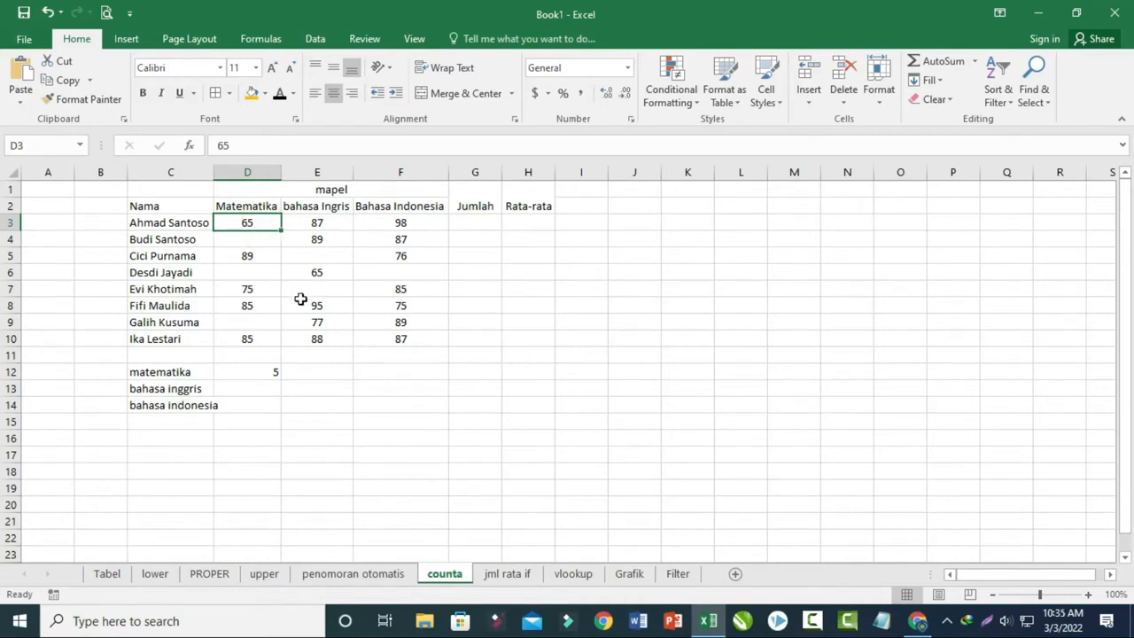
- Enter =COUNTA(E3:E10) in E13 for bahasa inggris and select F14 in the bahasa indonesia row
click(342, 388)
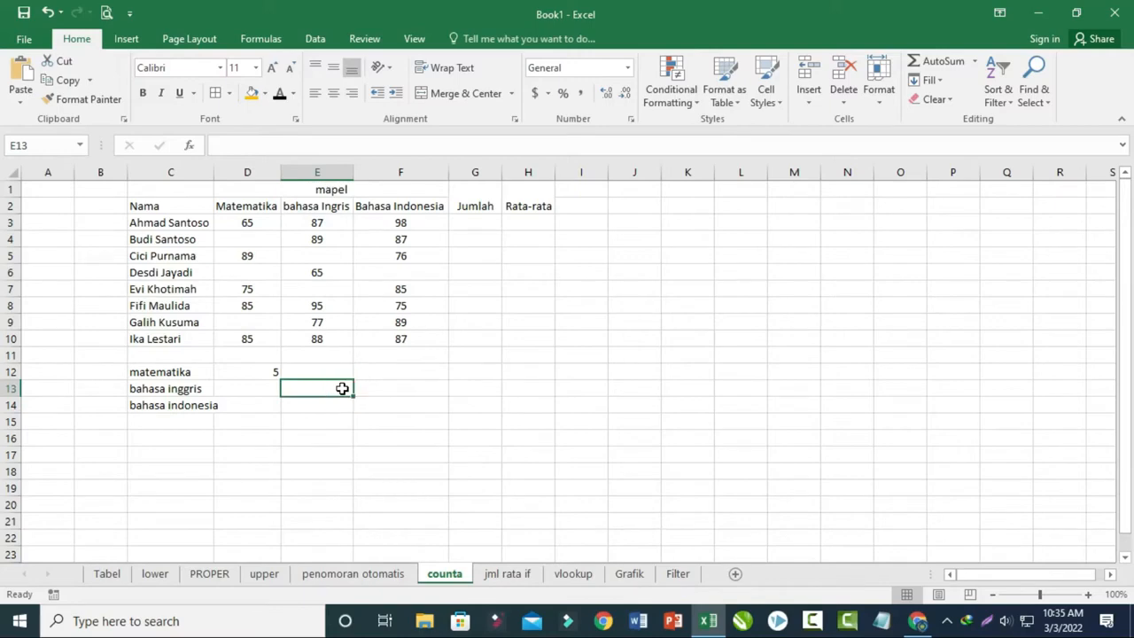
text(=counta()
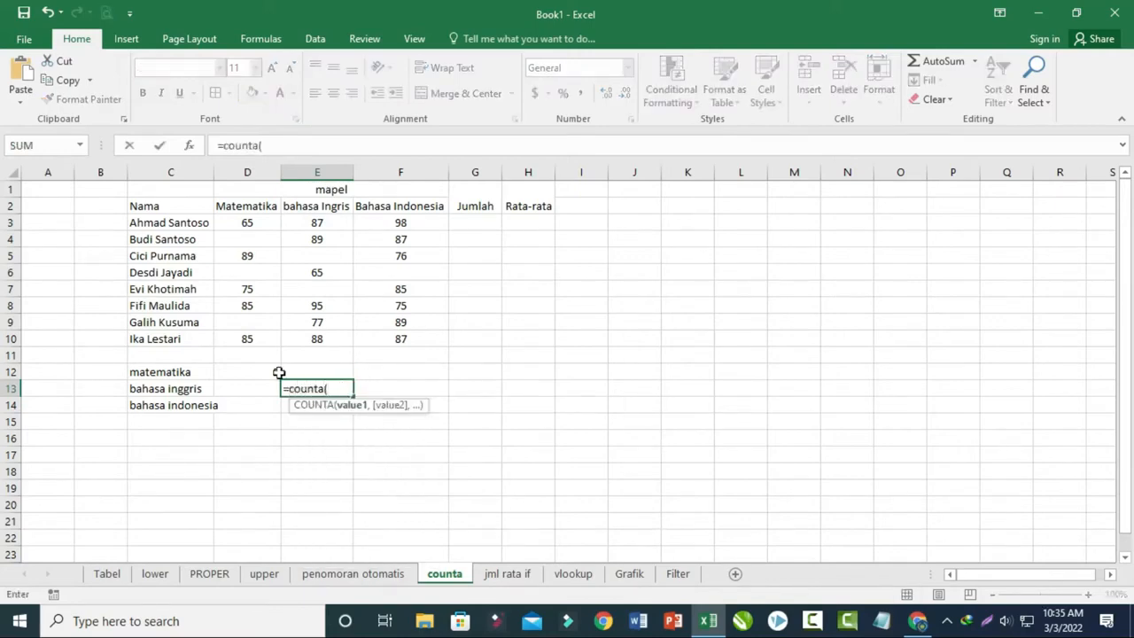
drag(325, 222, 327, 346)
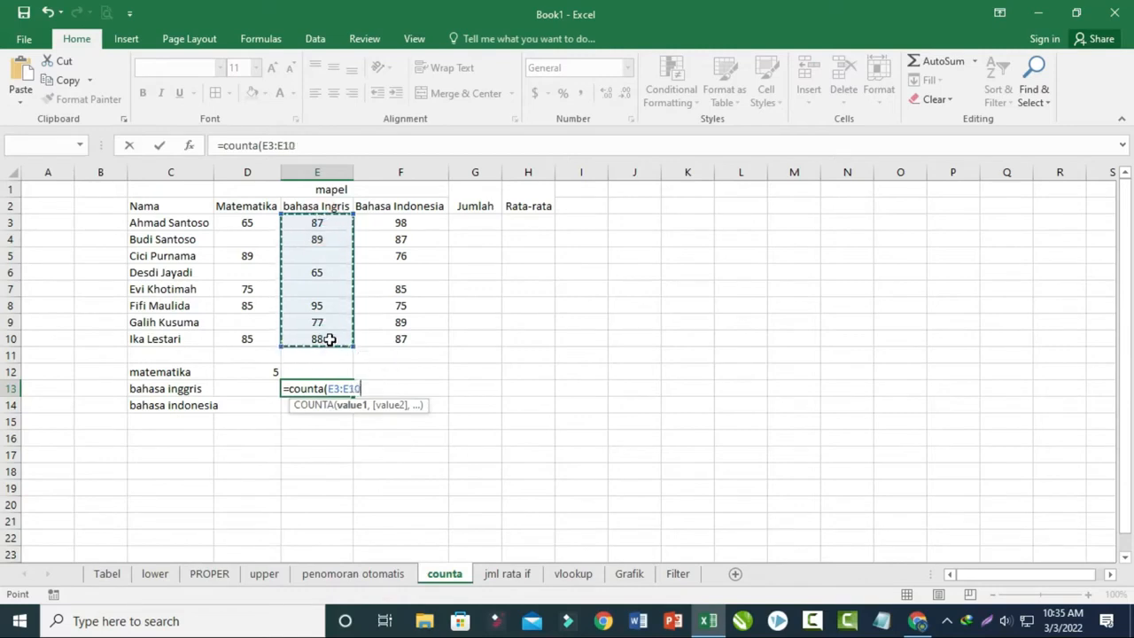
key(Return)
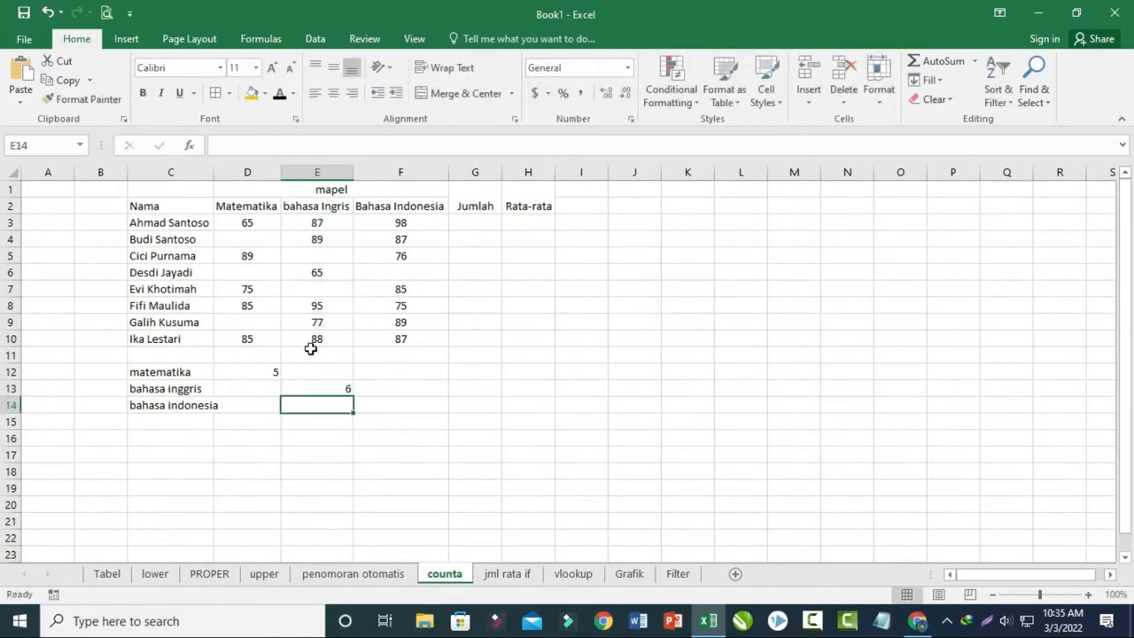
click(418, 410)
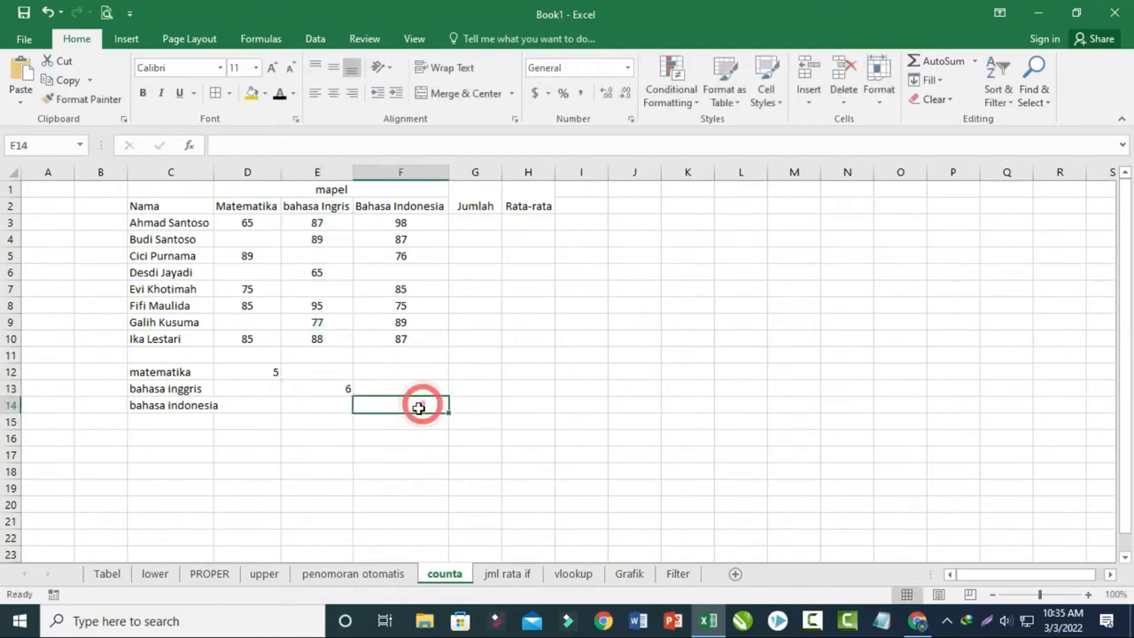
- Enter =COUNTA(F3:F10) in F14 to count the filled Bahasa Indonesia scores
text(=counta()
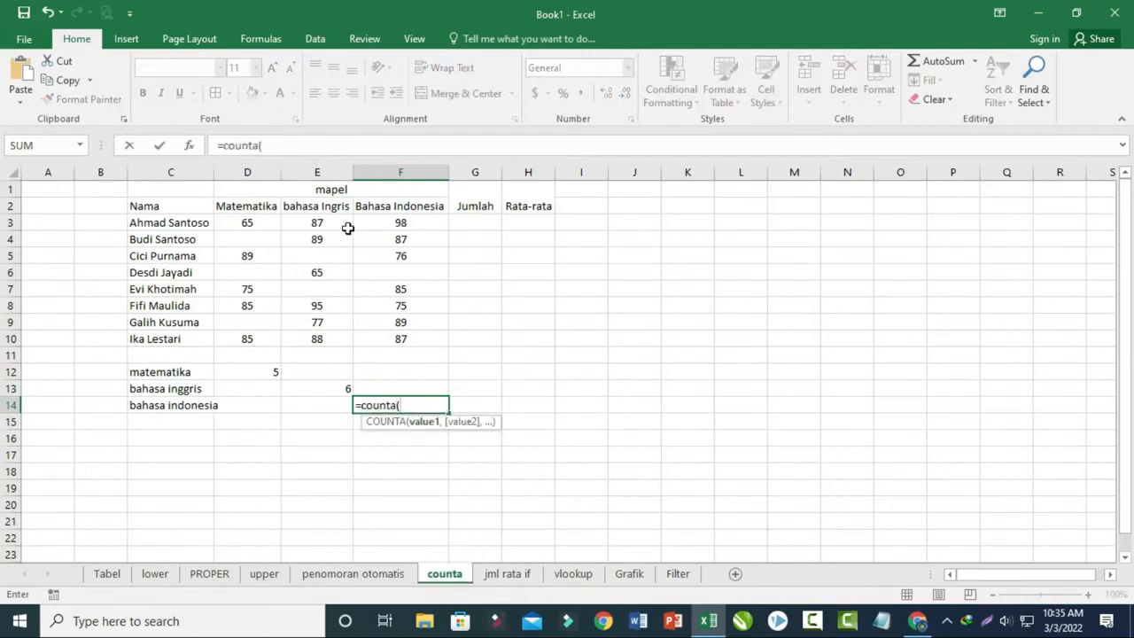
drag(393, 222, 398, 337)
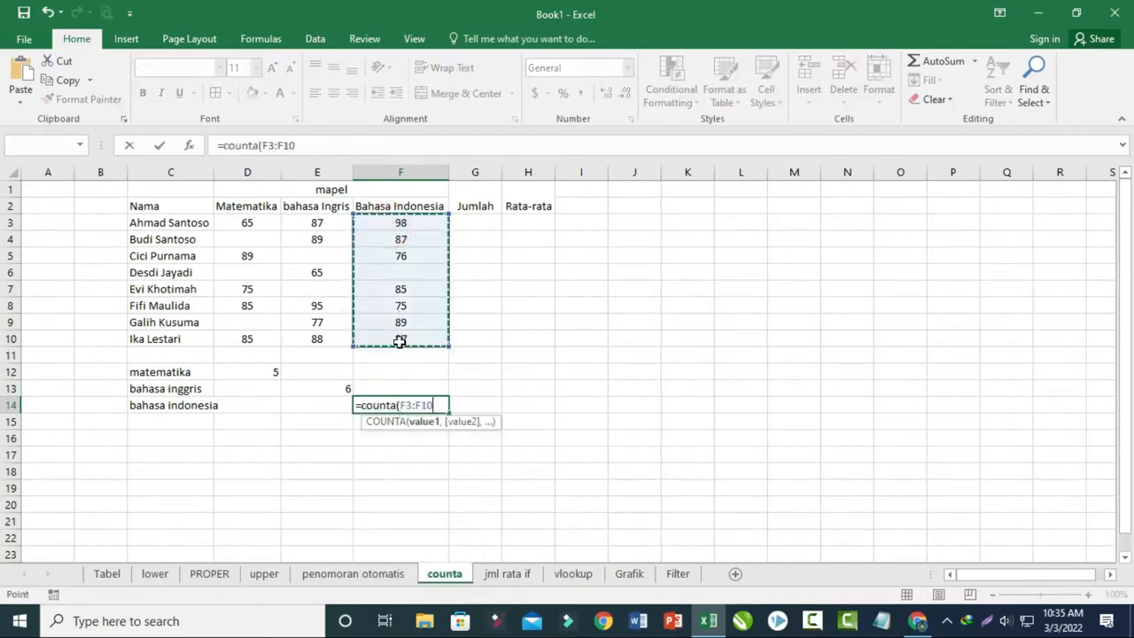
key(Return)
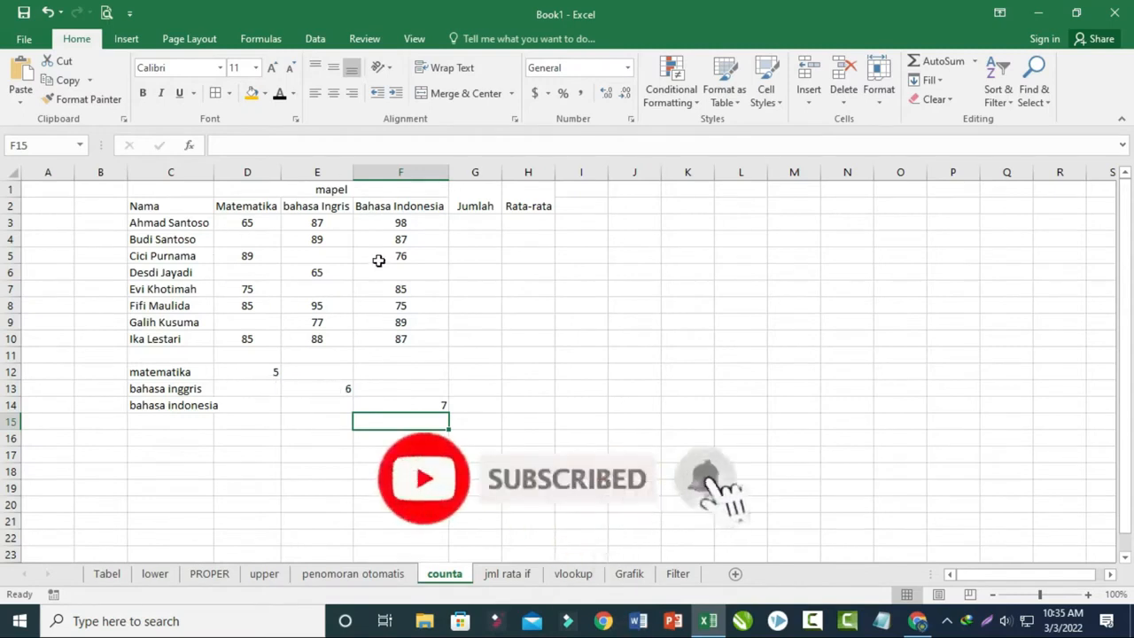
- Open the jml rata if sheet and enter =SUM(D3:F3) in G3 under Jumlah
click(513, 577)
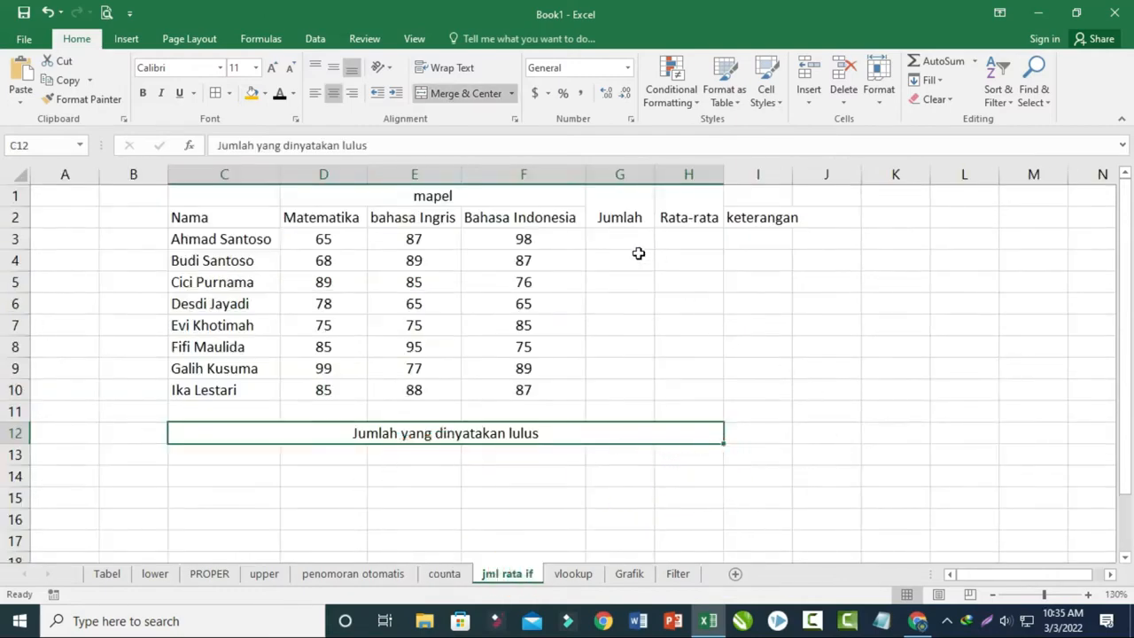
click(681, 238)
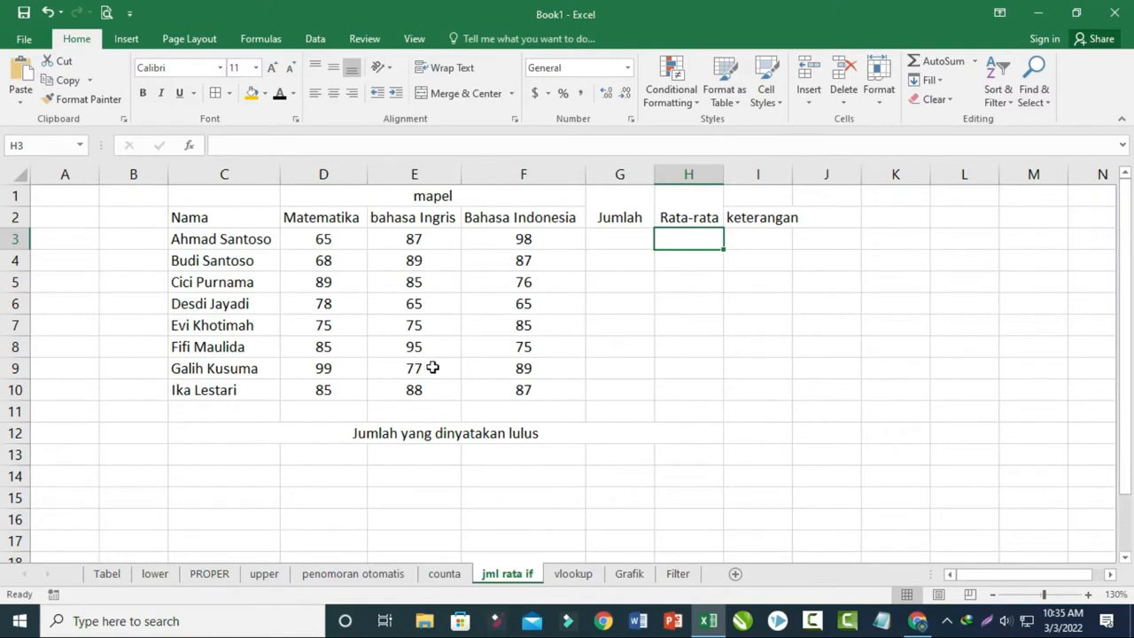
click(619, 246)
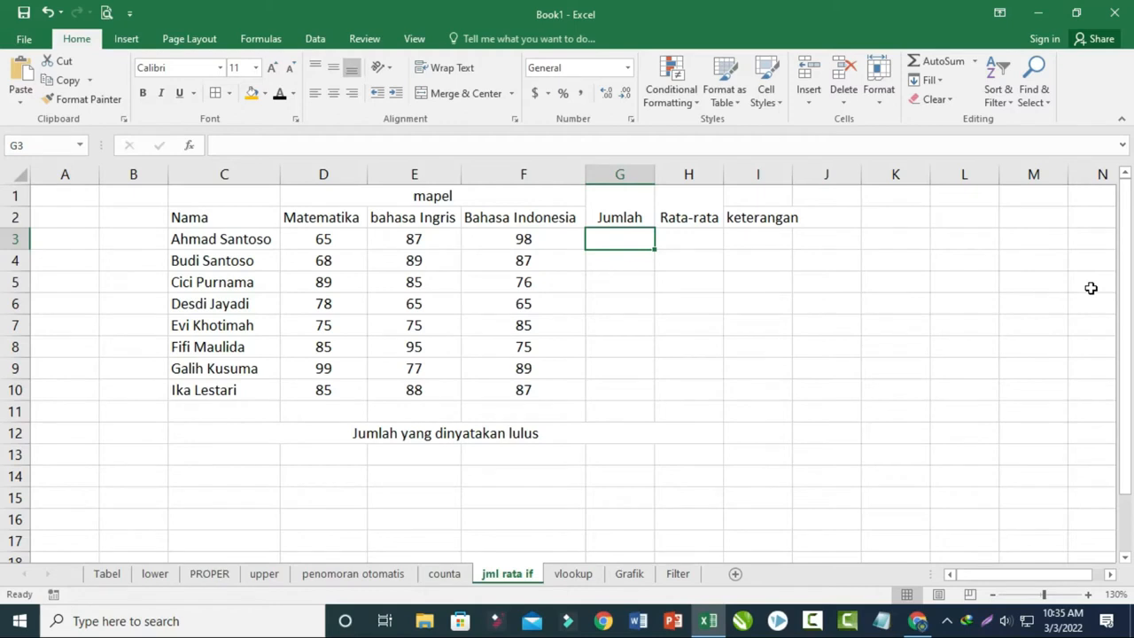
text(=)
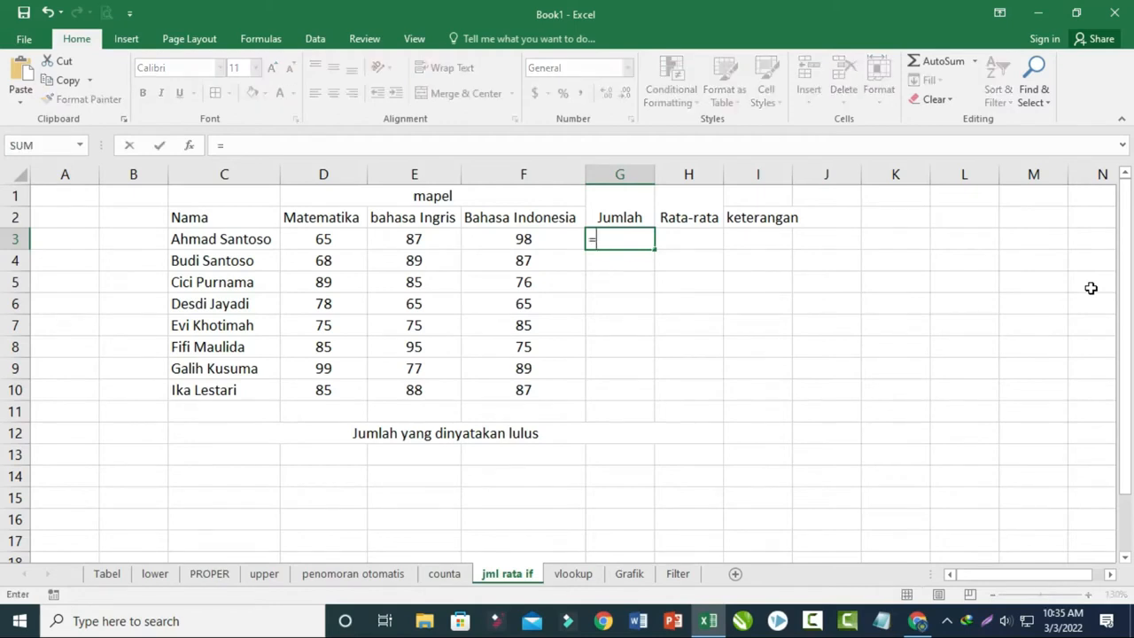
text(sum()
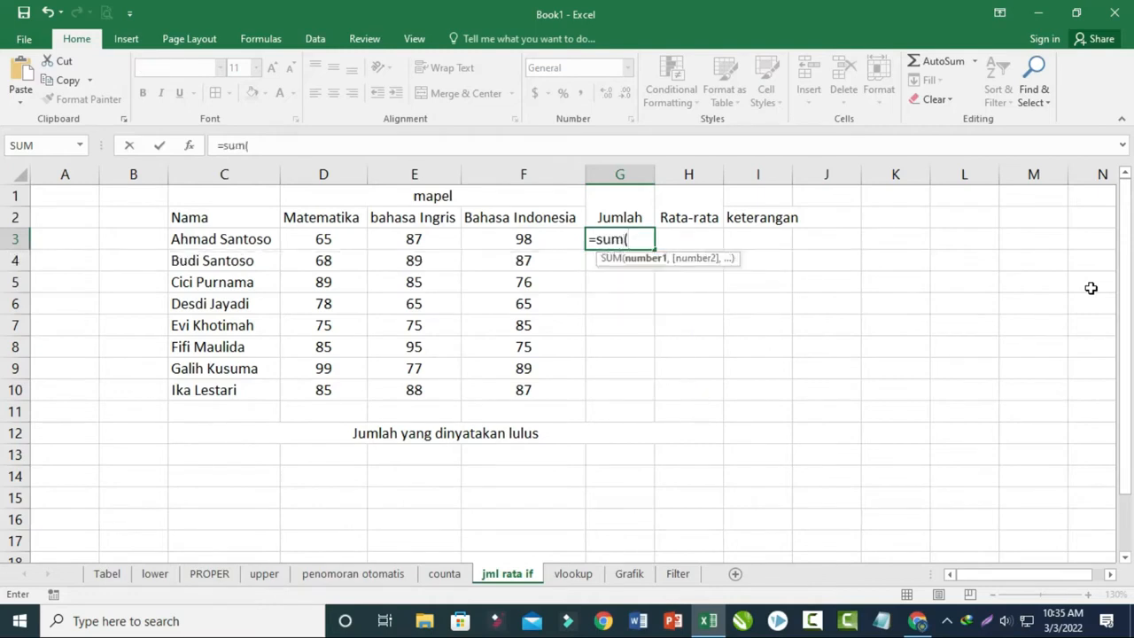
click(305, 239)
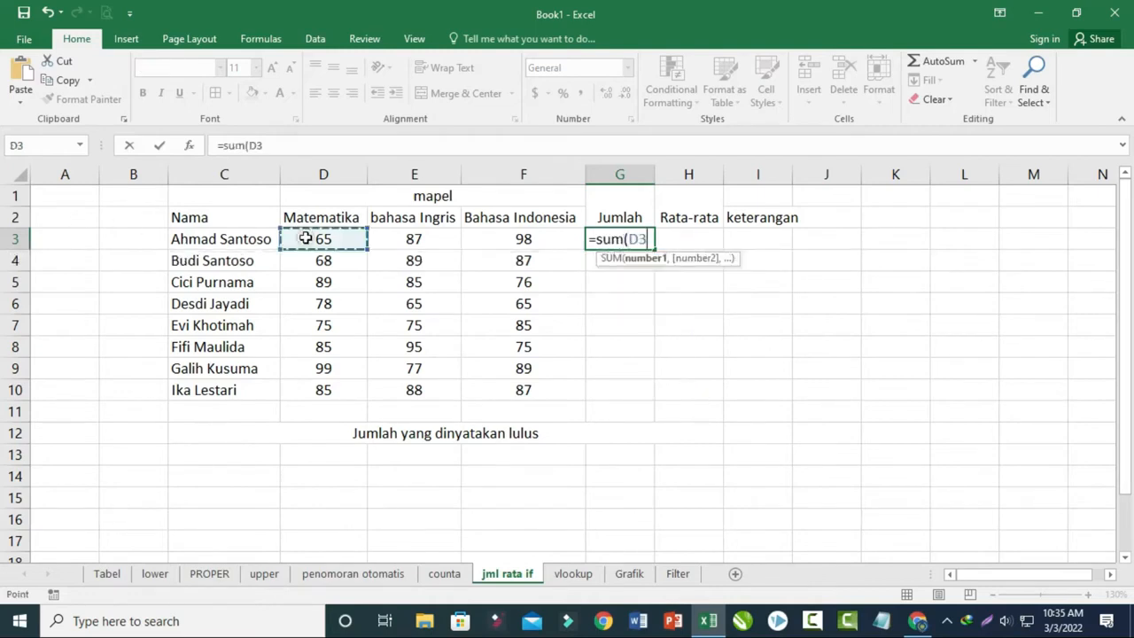
drag(305, 238, 522, 240)
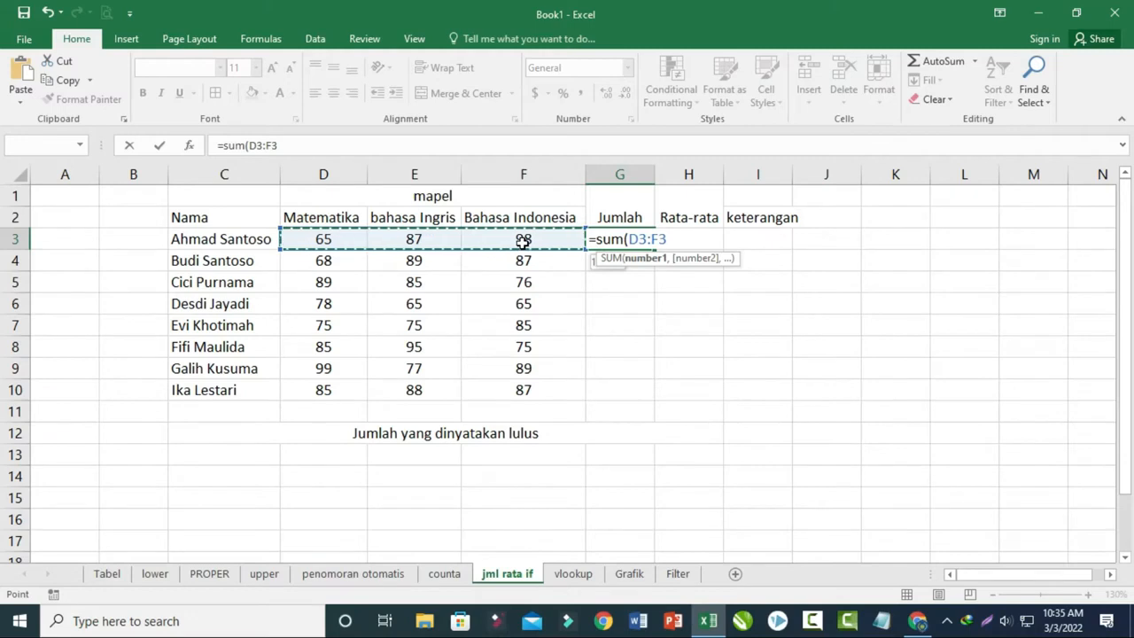
text())
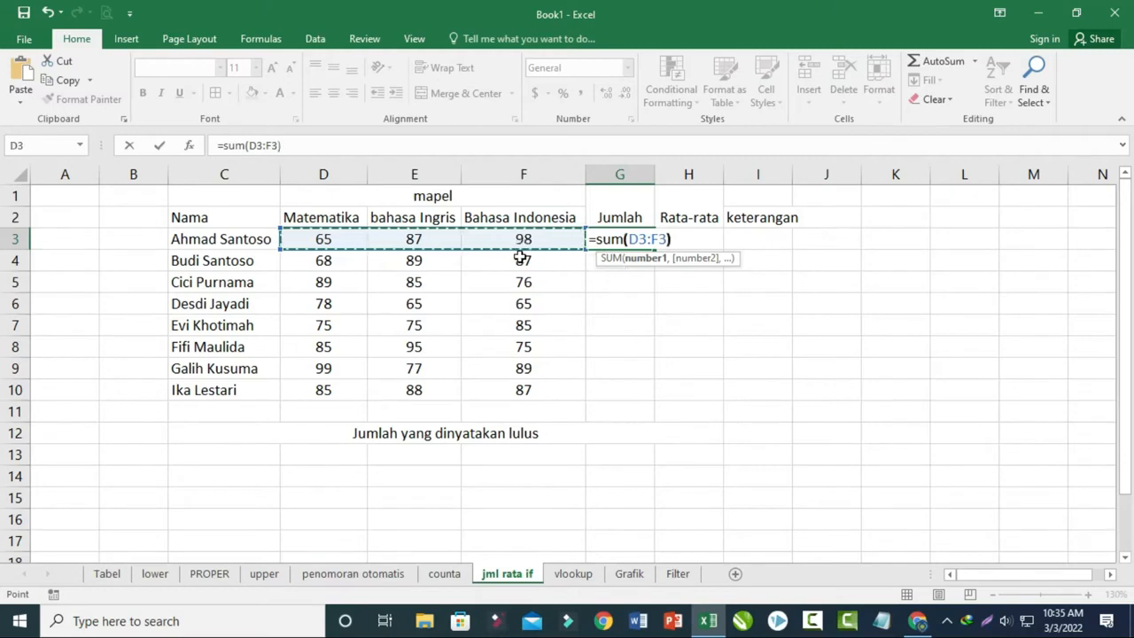
key(Return)
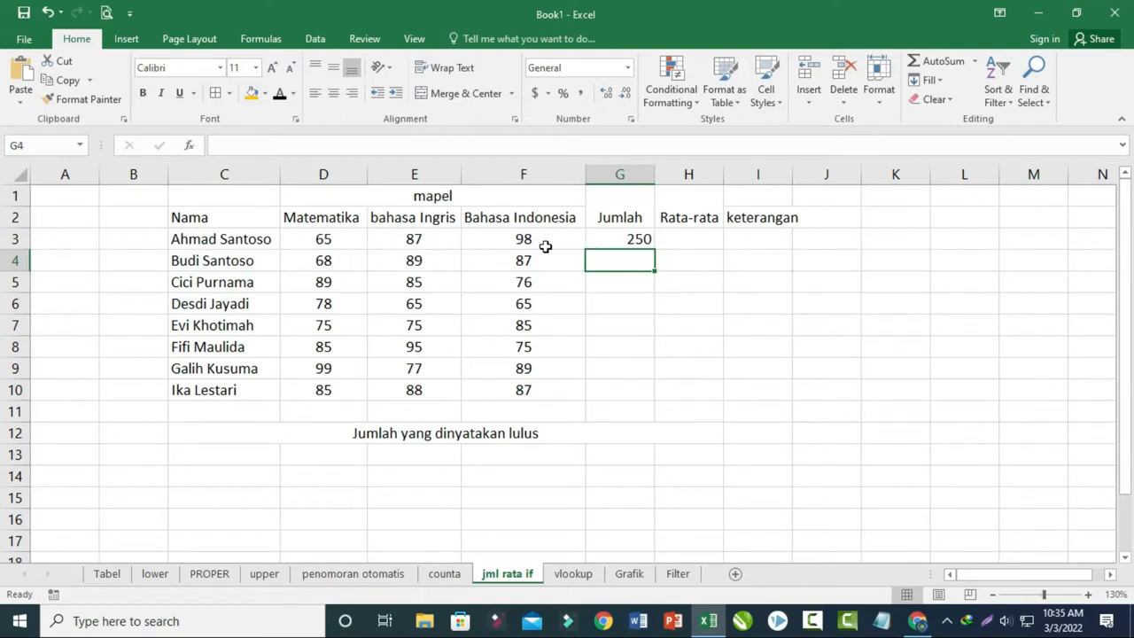
- Fill the Jumlah formula in G3 down to G10
click(628, 239)
drag(653, 250, 633, 401)
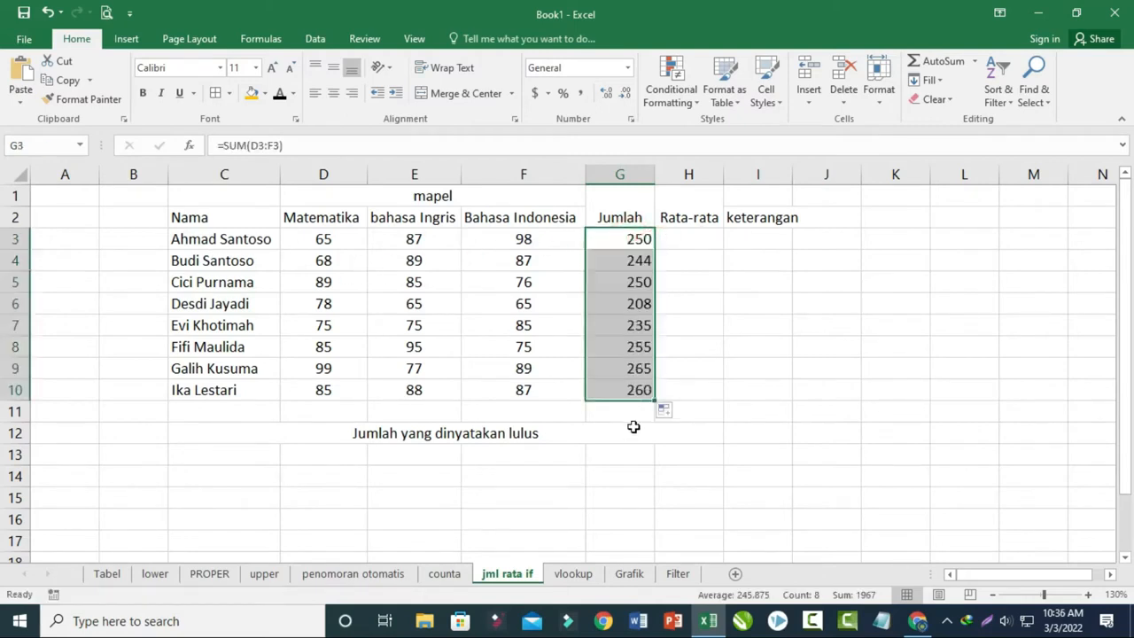
click(633, 428)
- Enter =AVERAGE(D3:F3) in H3 under Rata-rata and fill it down to H10
click(689, 240)
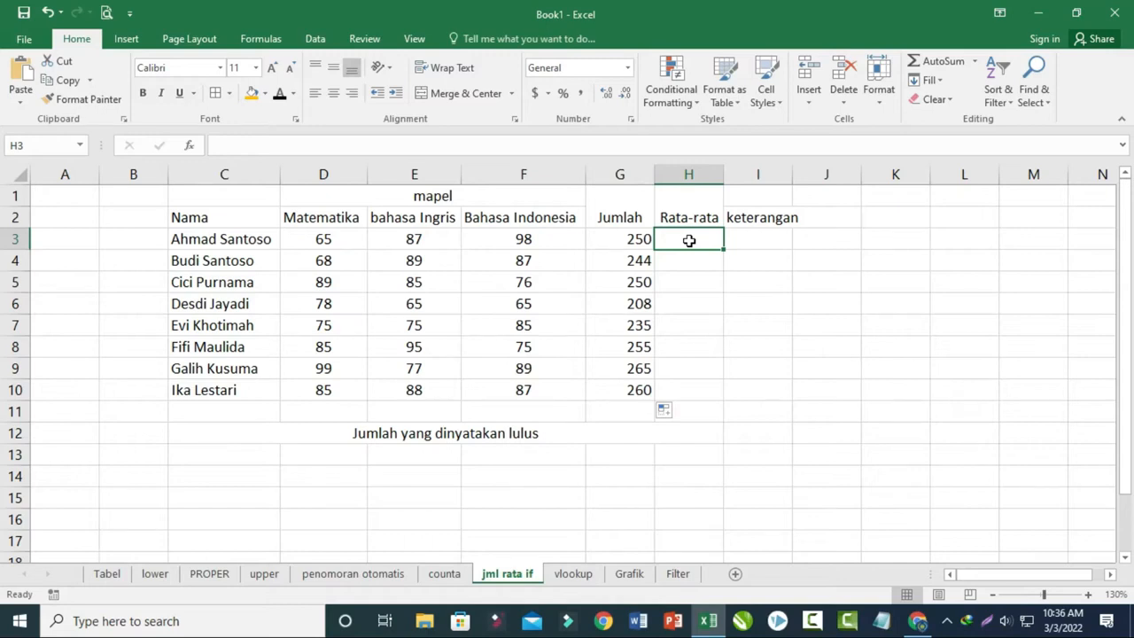
text(=)
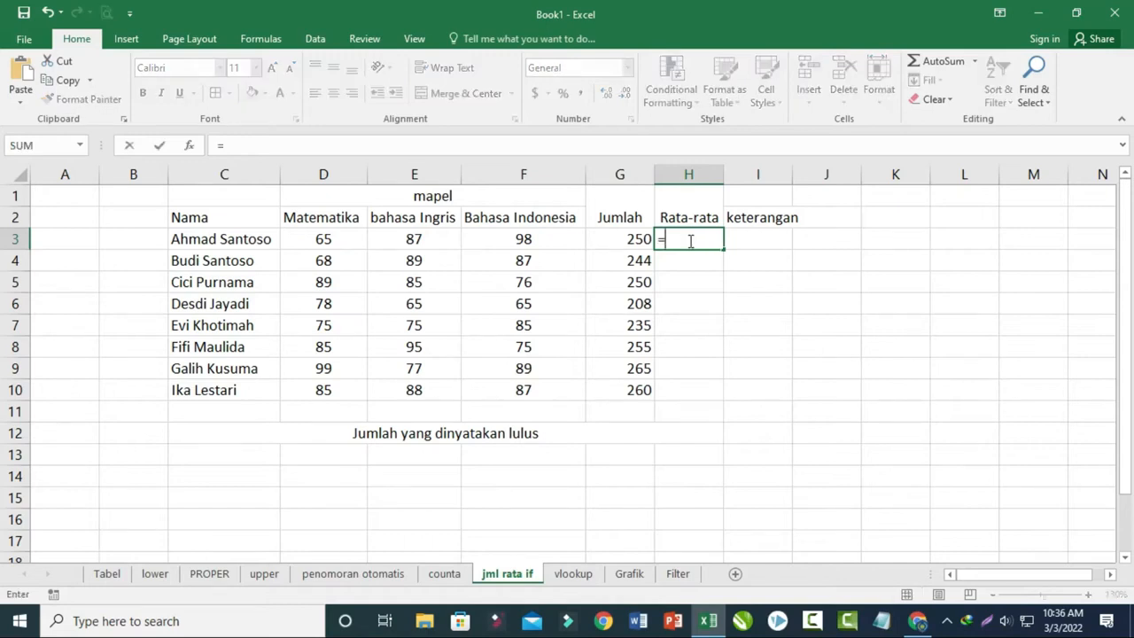
text(average()
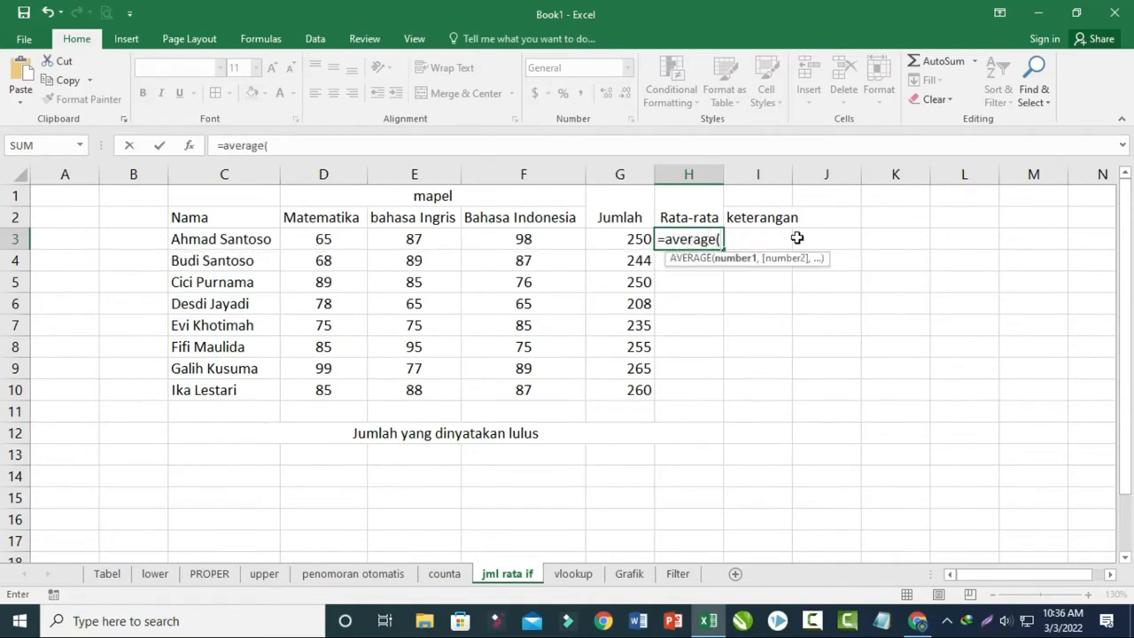
click(307, 240)
drag(307, 239, 519, 241)
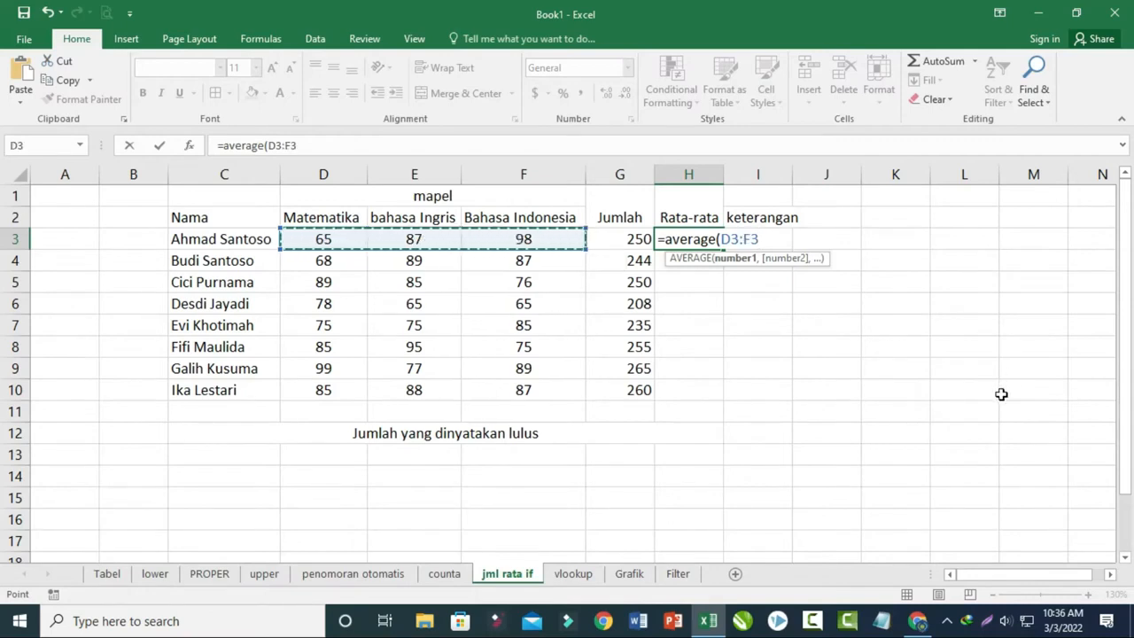
text())
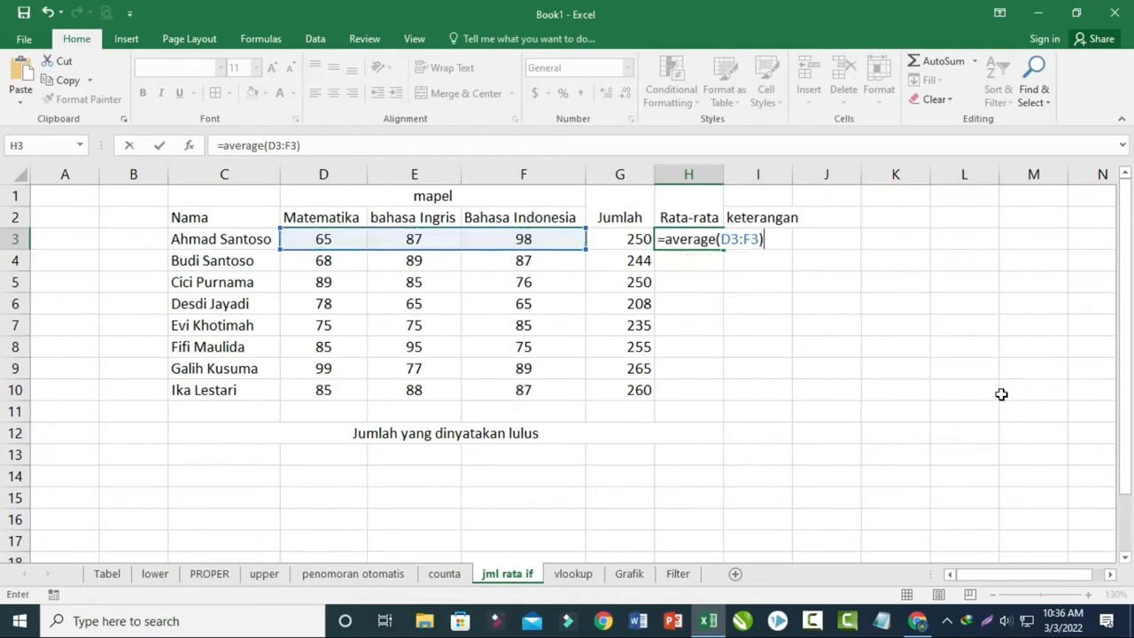
key(Return)
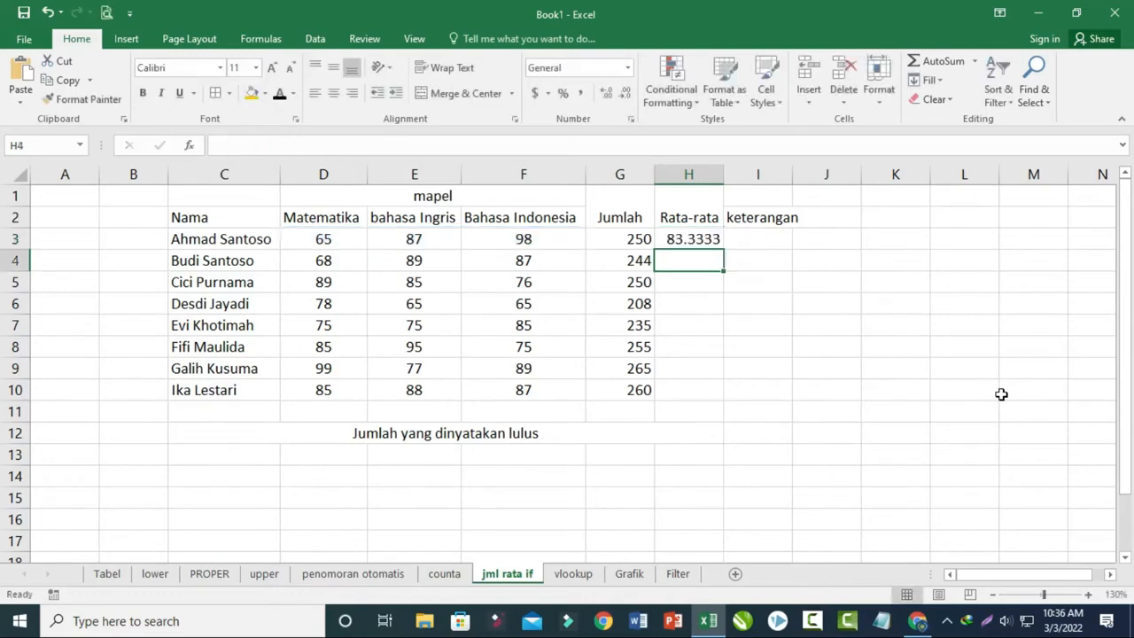
click(678, 241)
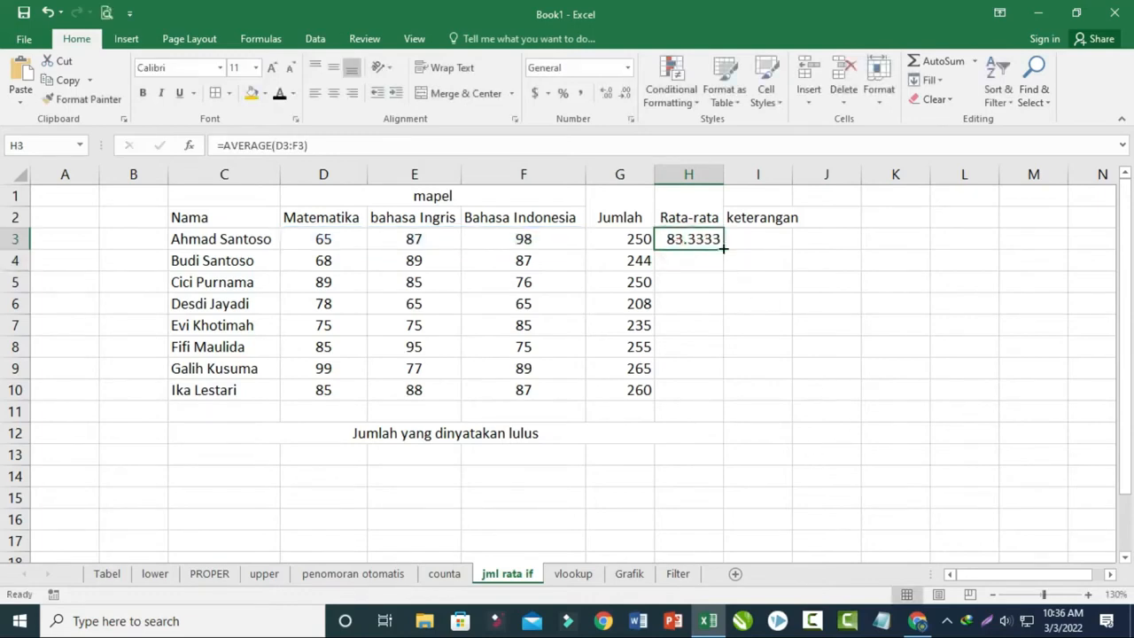
drag(723, 250, 705, 404)
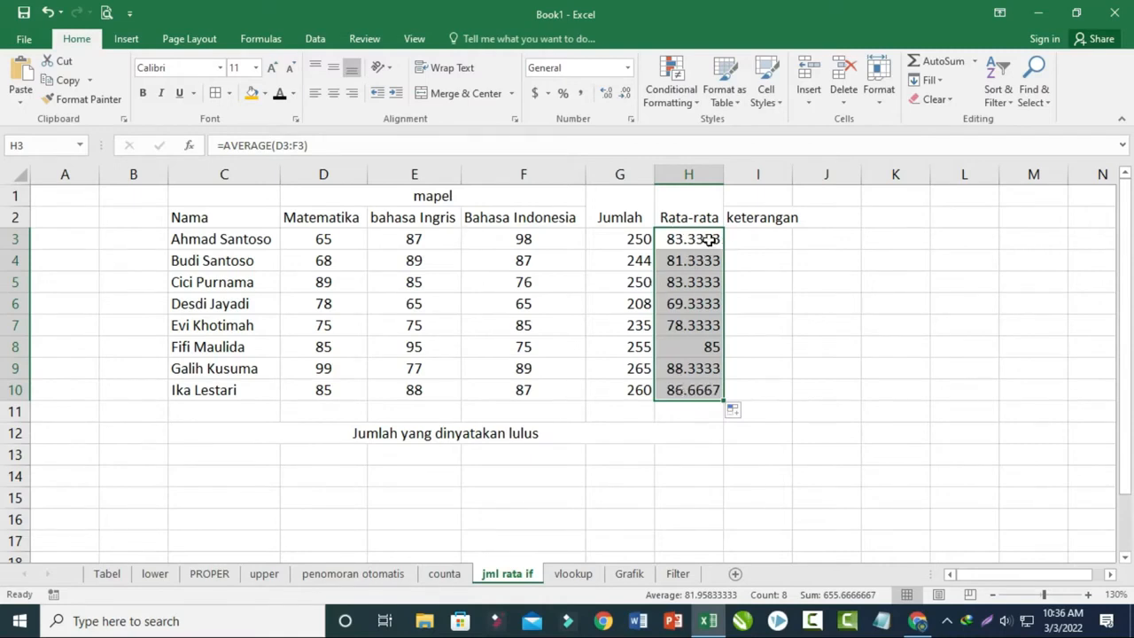
- Reduce the displayed decimals of the averages in H3:H10 until they show as whole numbers
click(625, 94)
click(625, 94)
click(626, 94)
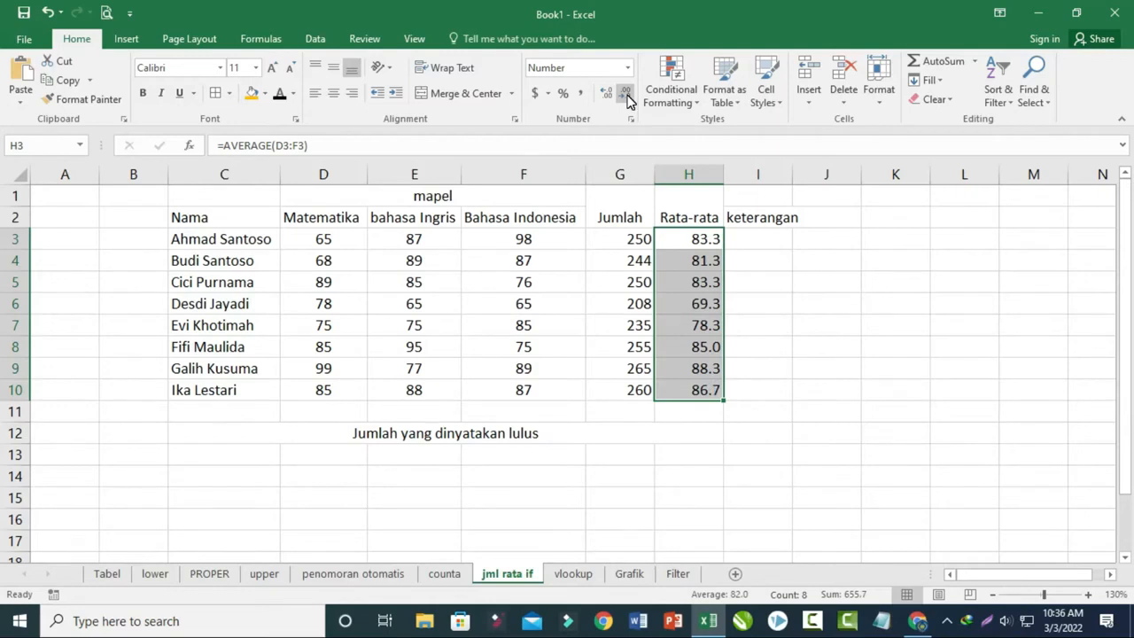
click(608, 94)
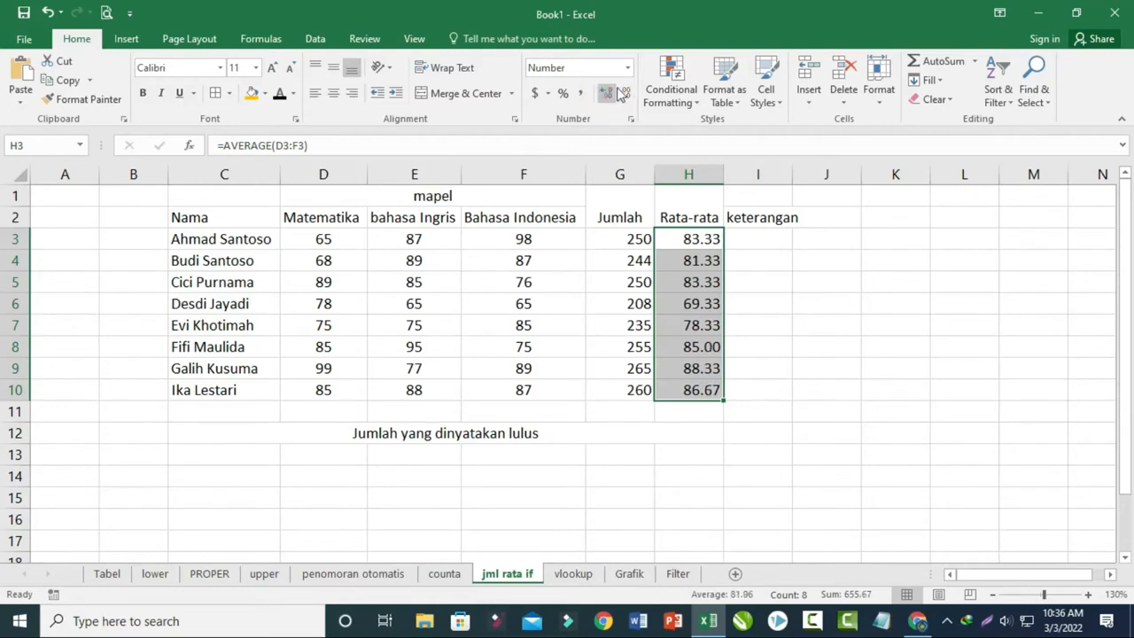
click(628, 94)
click(627, 94)
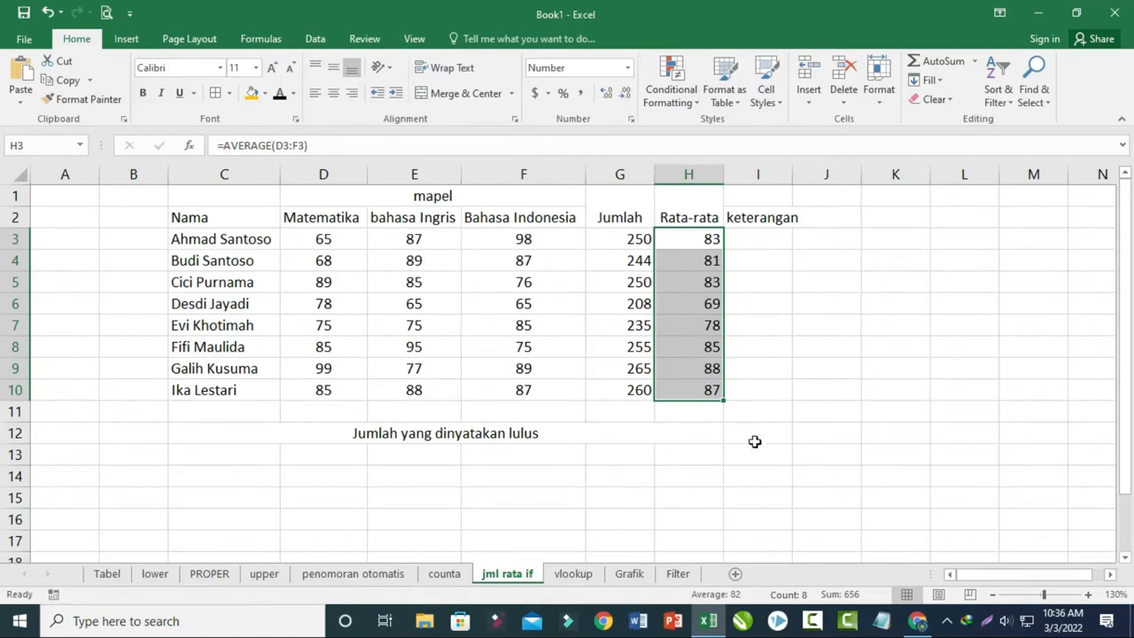
click(728, 435)
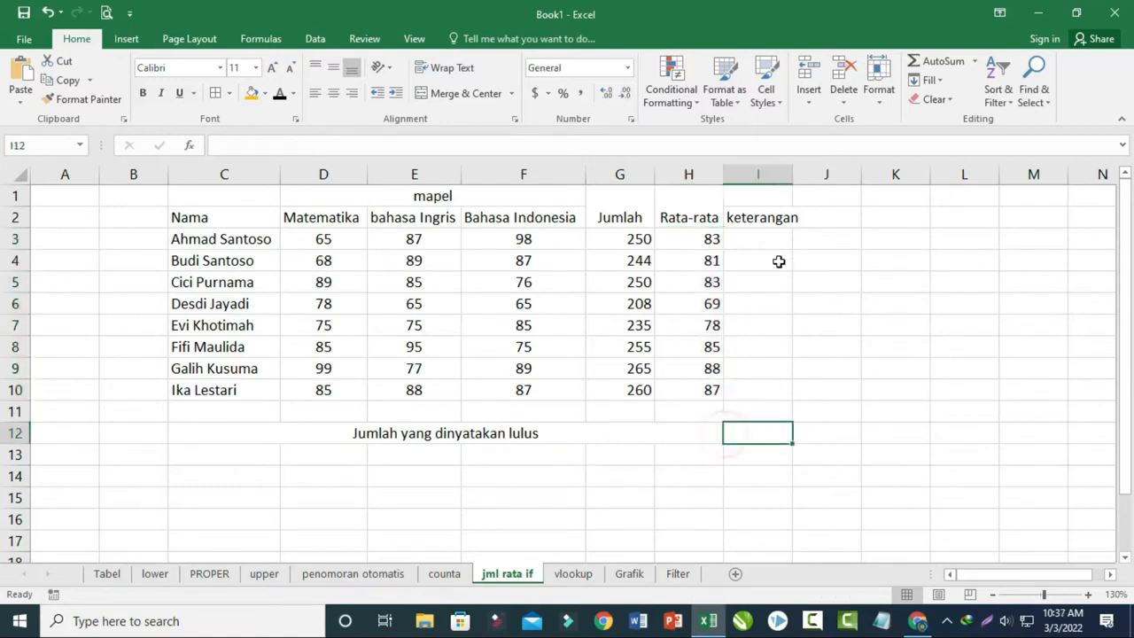
- Widen the keterangan column slightly and start an IF formula in I3 with the condition H3>80
click(768, 243)
drag(793, 175, 806, 175)
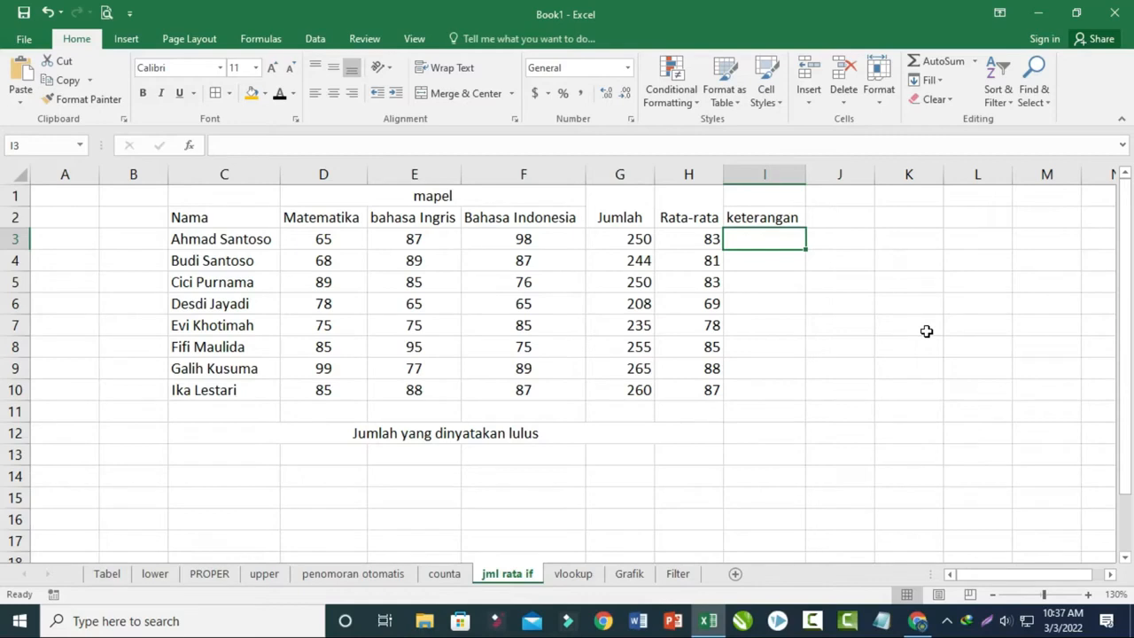
text(=)
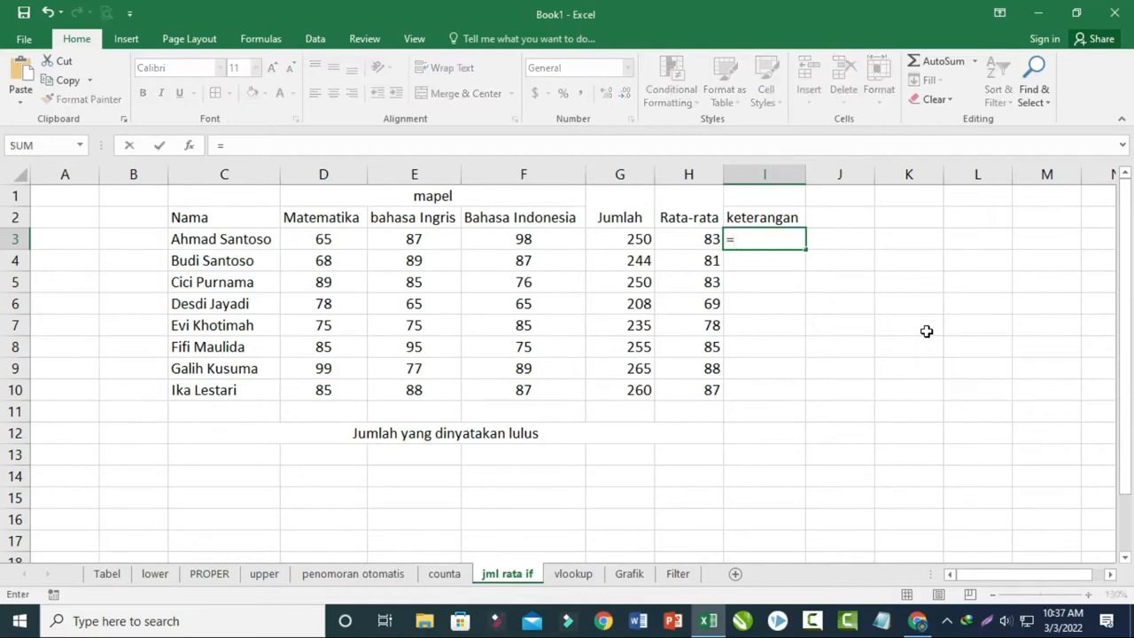
text(if()
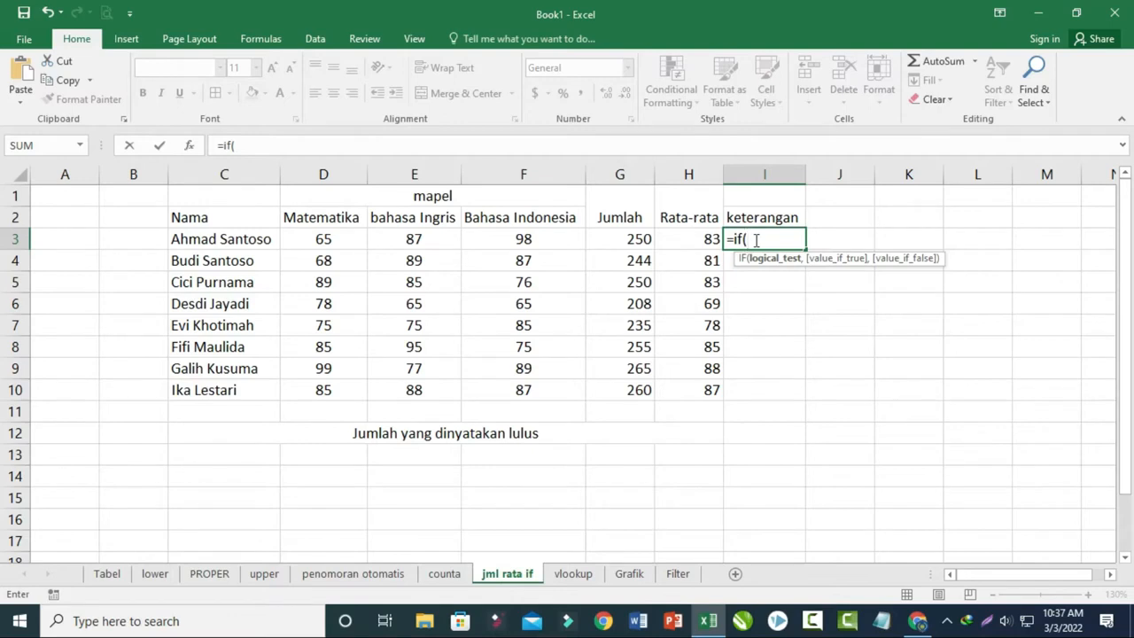
click(702, 239)
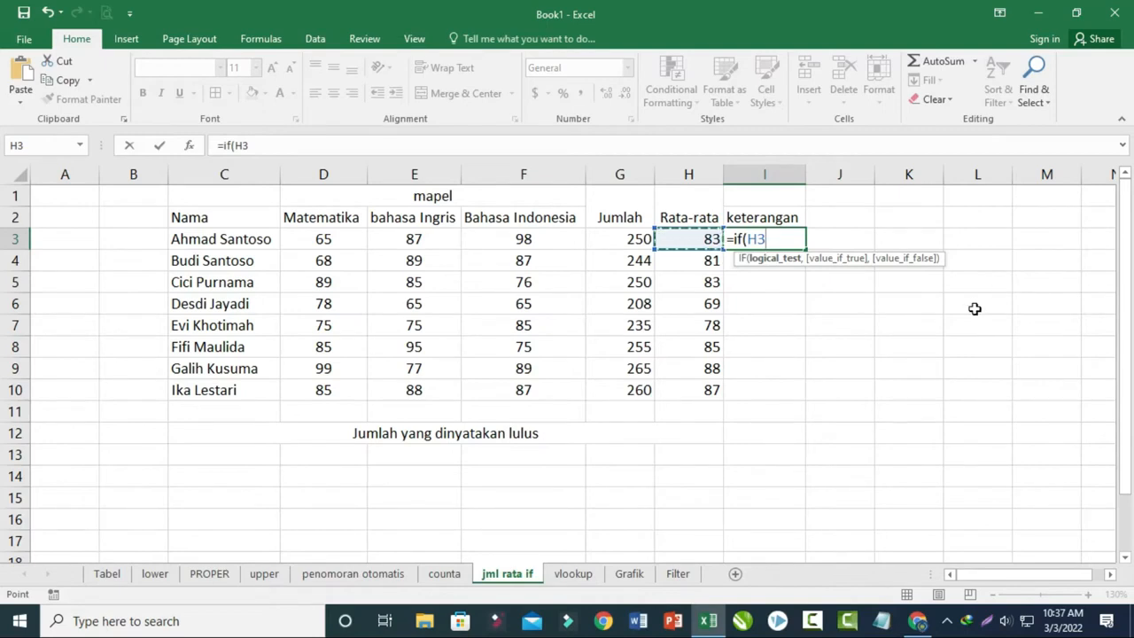
text(>80)
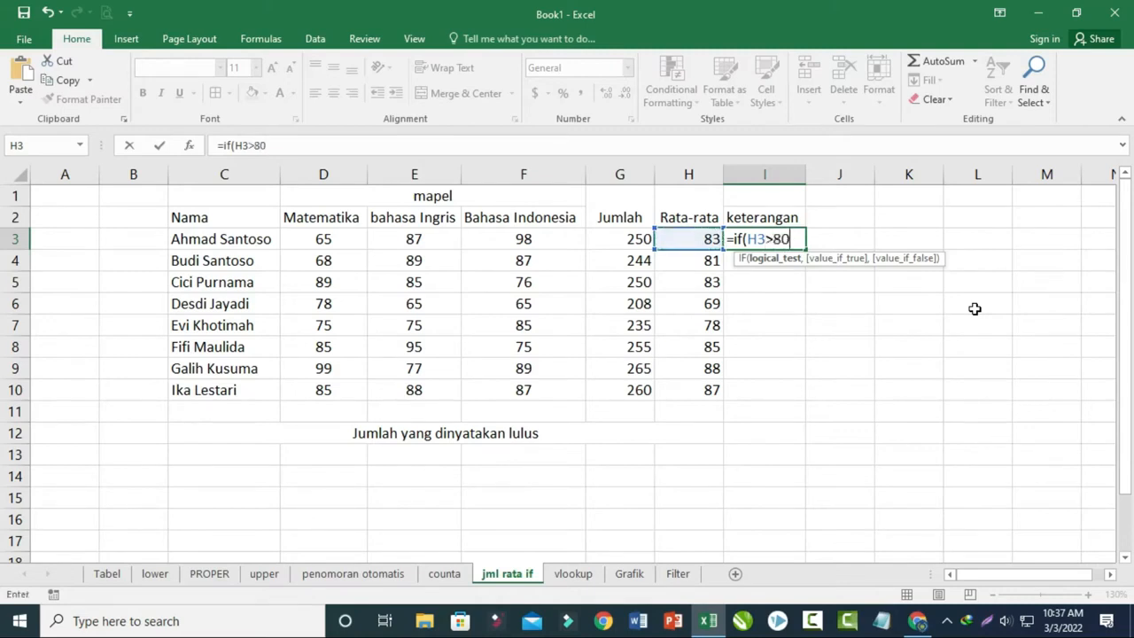
text(,)
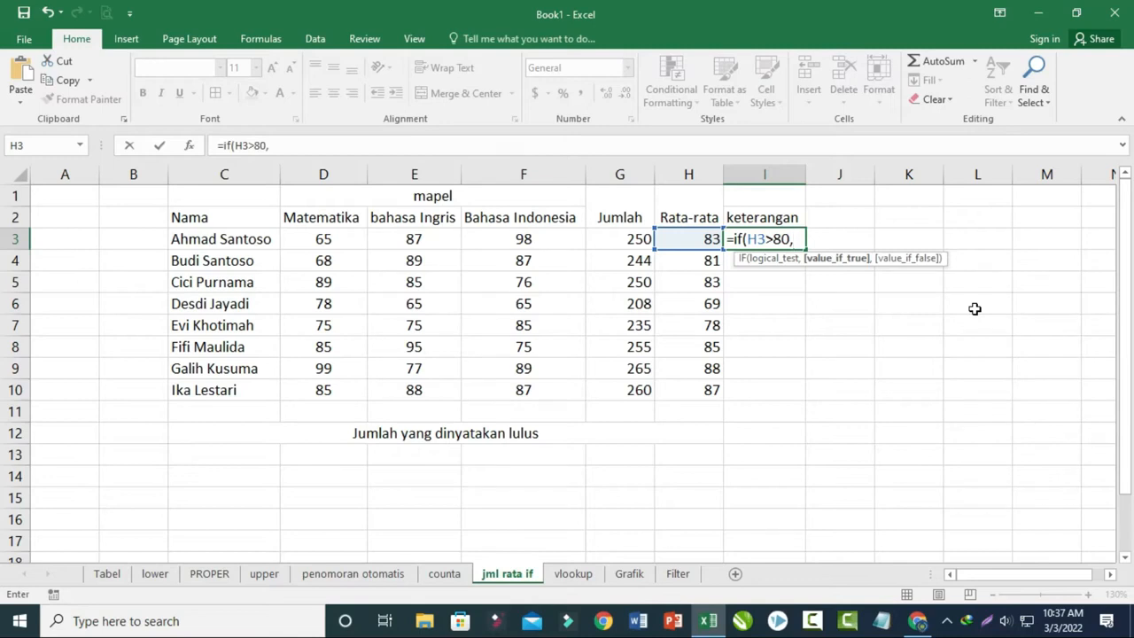
text("lulus",)
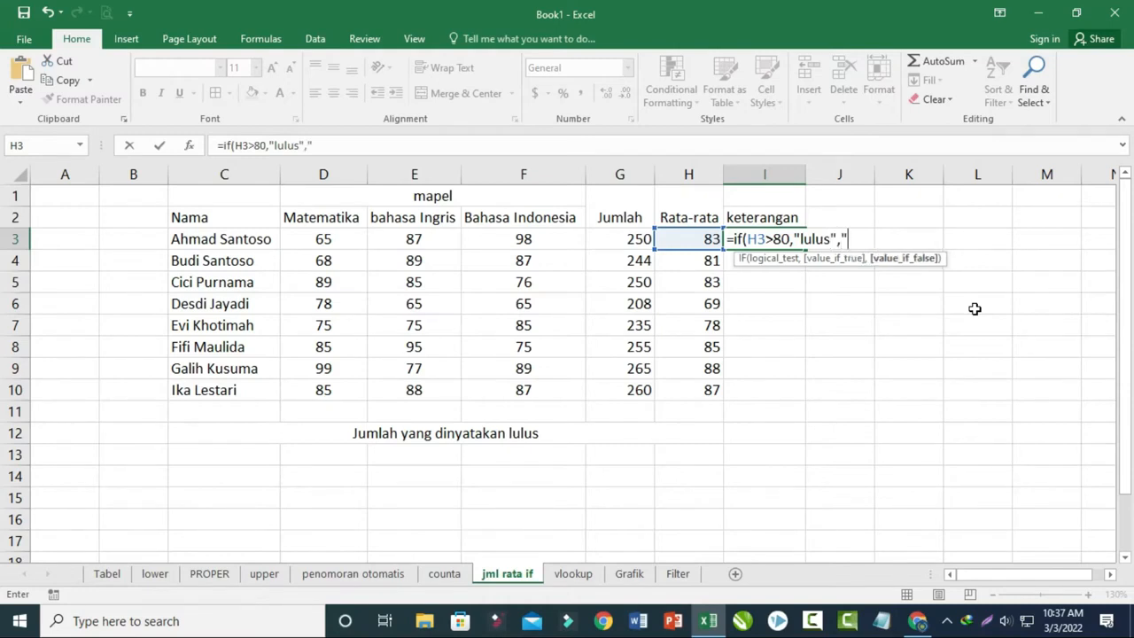
text("tidak lu)
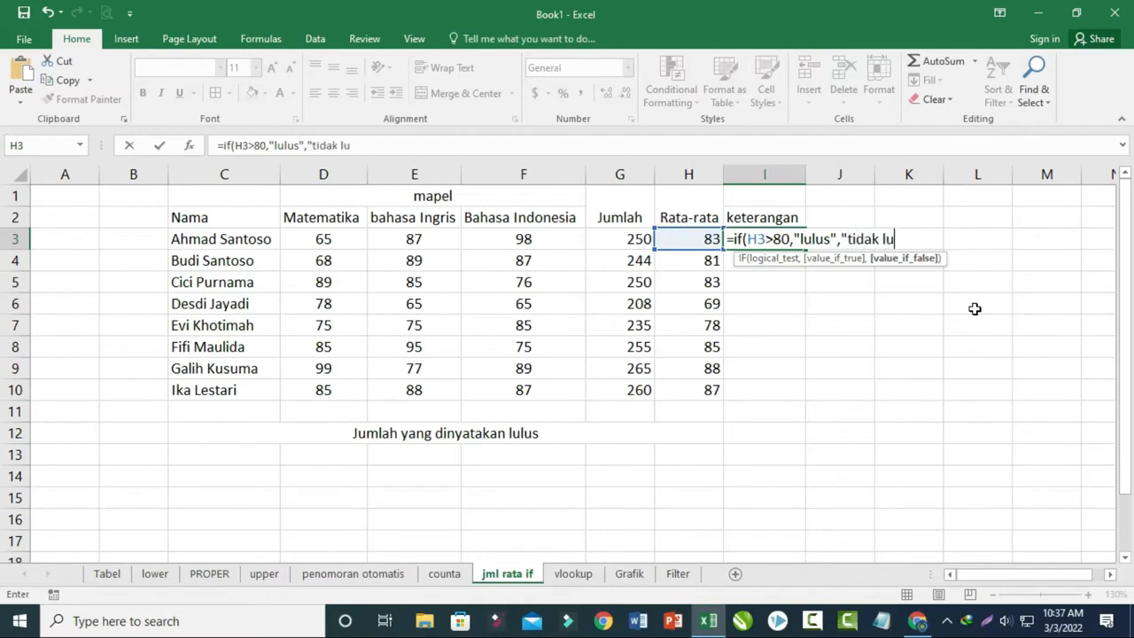
text(lus"))
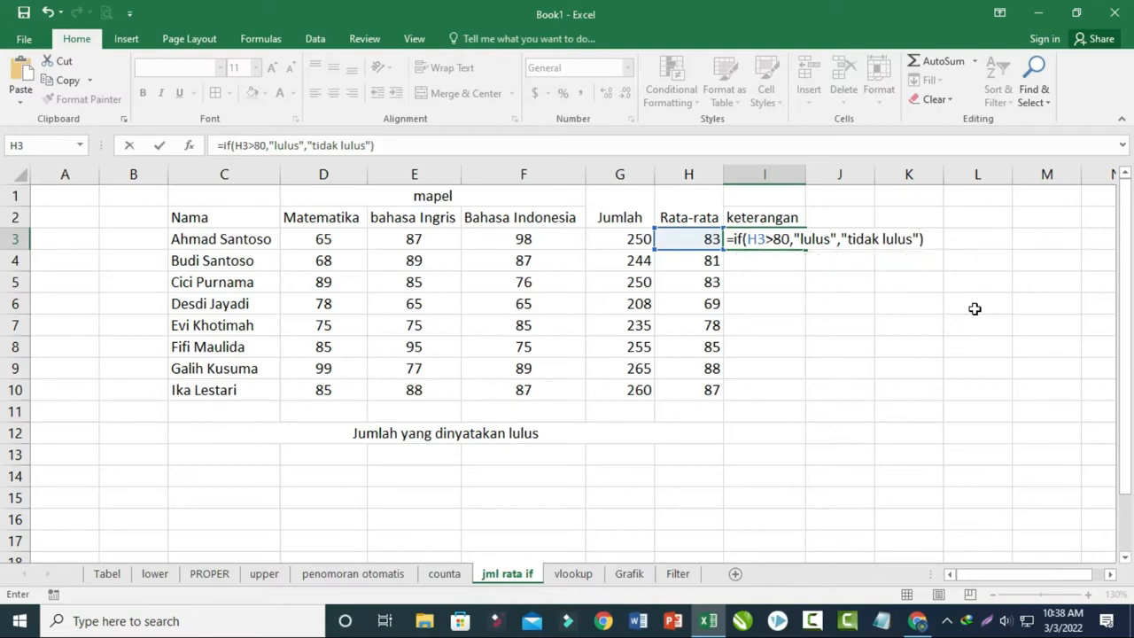
- Complete the IF formula in I3 to return "lulus" when true and "tidak lulus" when false
key(Return)
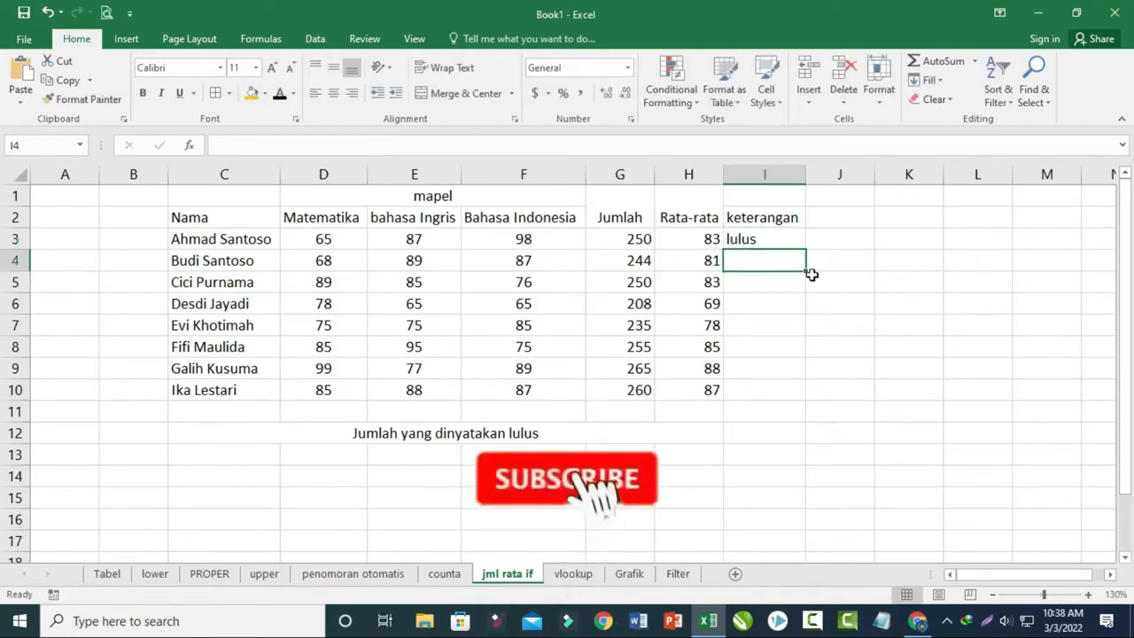
- Fill the IF formula in I3 down to I10 for all students
click(776, 243)
drag(805, 249, 798, 405)
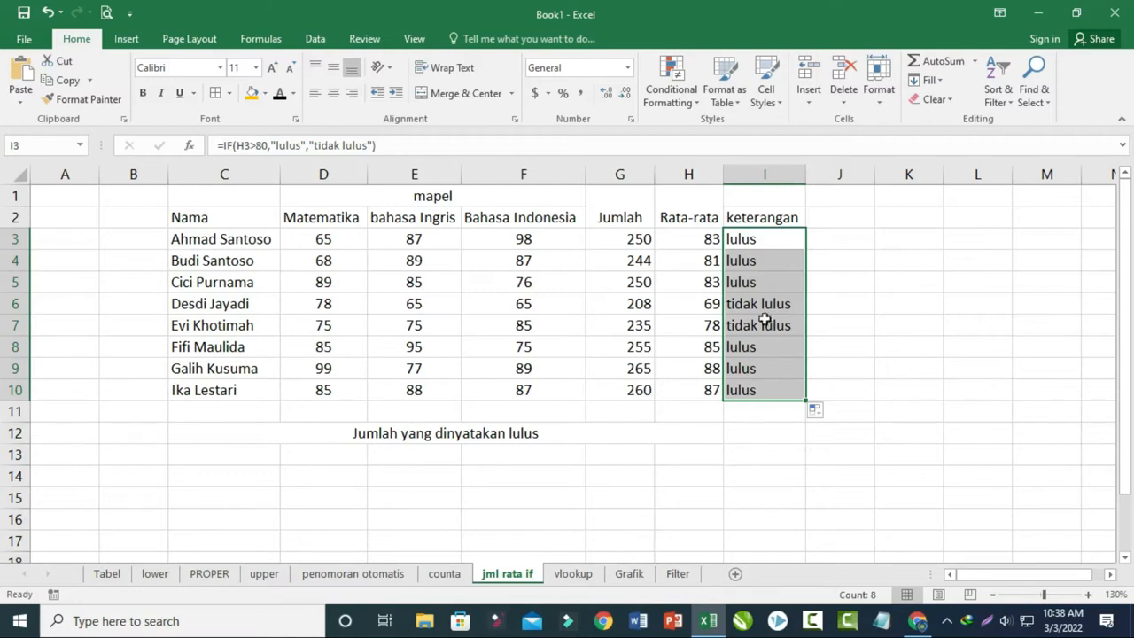
click(765, 242)
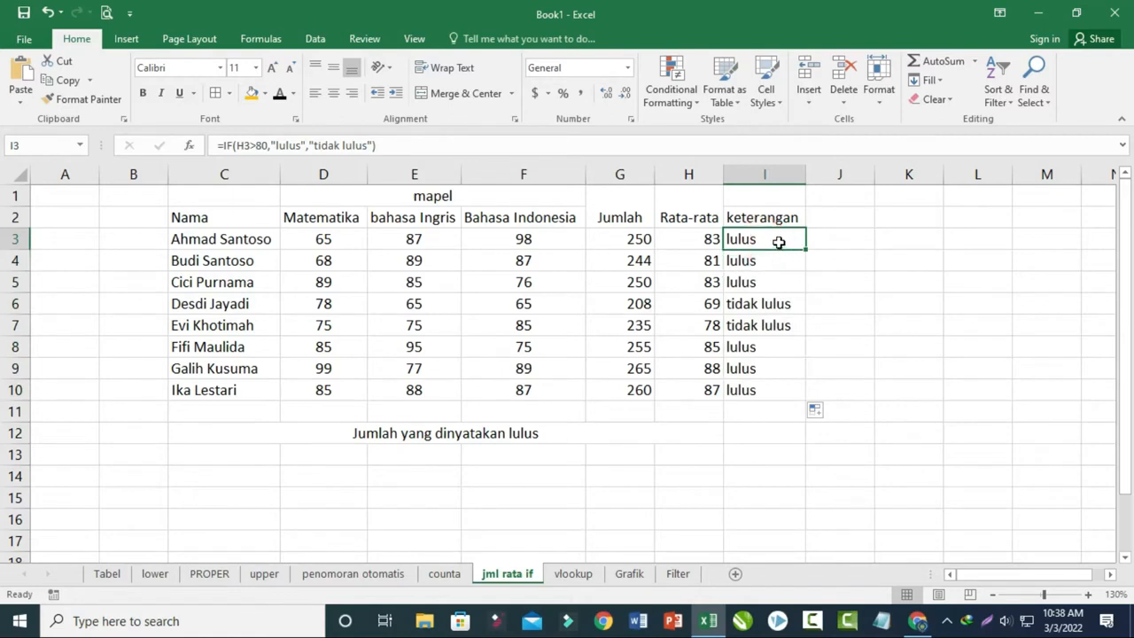
- Copy the results in I3:I10 and paste them as values only into J3:J10
drag(768, 247, 772, 380)
key(ctrl+c)
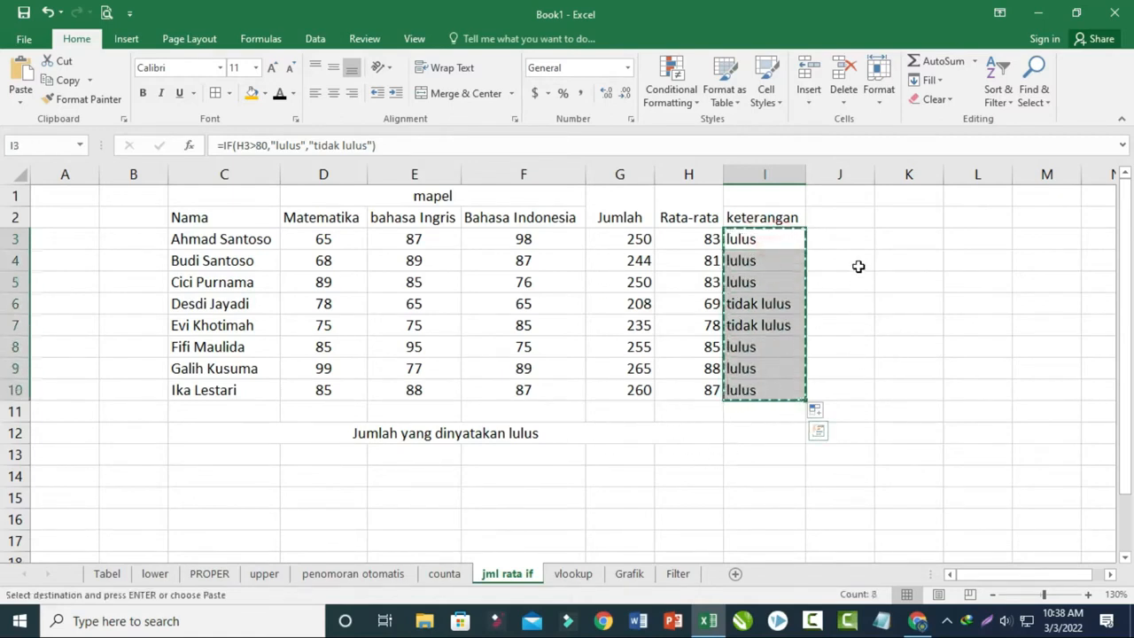
click(841, 243)
right_click(840, 243)
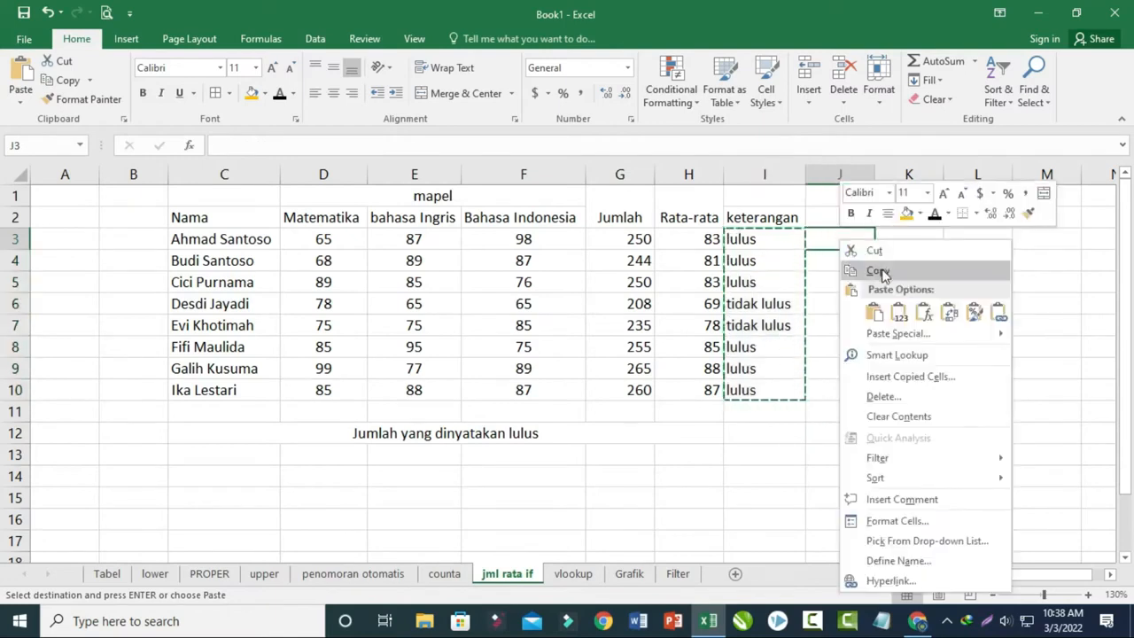
click(900, 312)
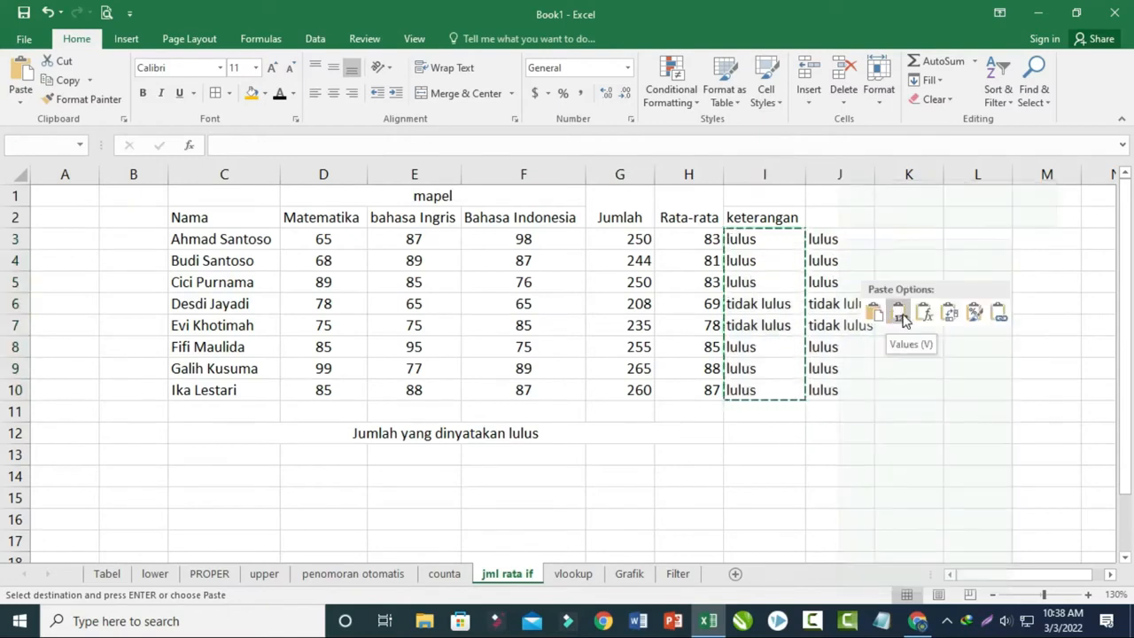
click(823, 408)
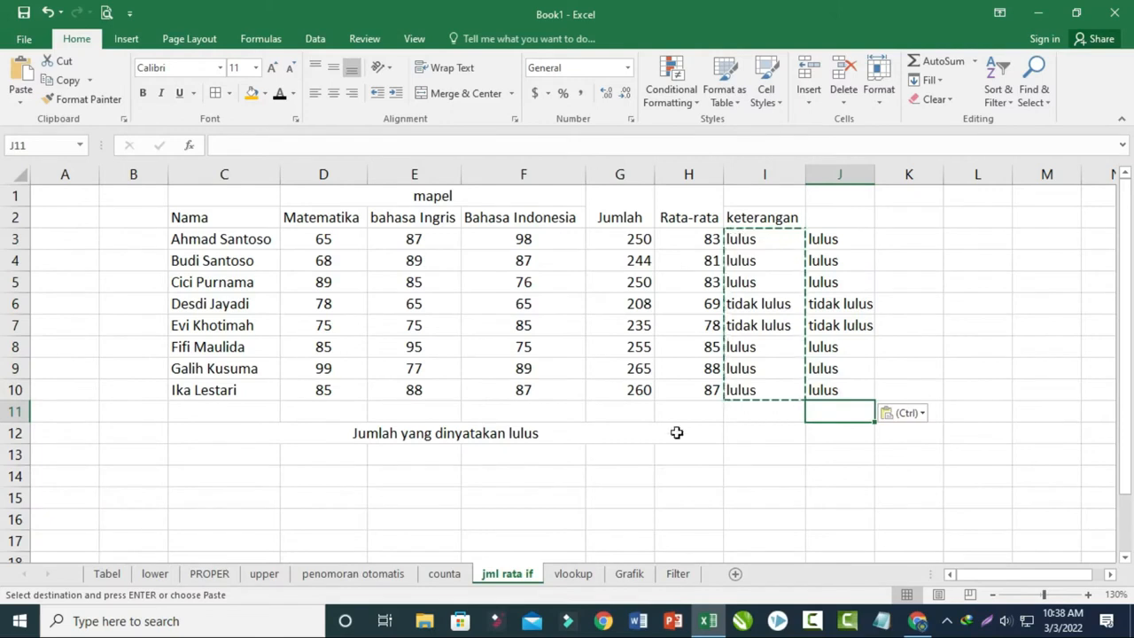
- Enter =COUNTIF(J3:J10,"lulus") in J12, on the Jumlah yang dinyatakan lulus row
click(394, 437)
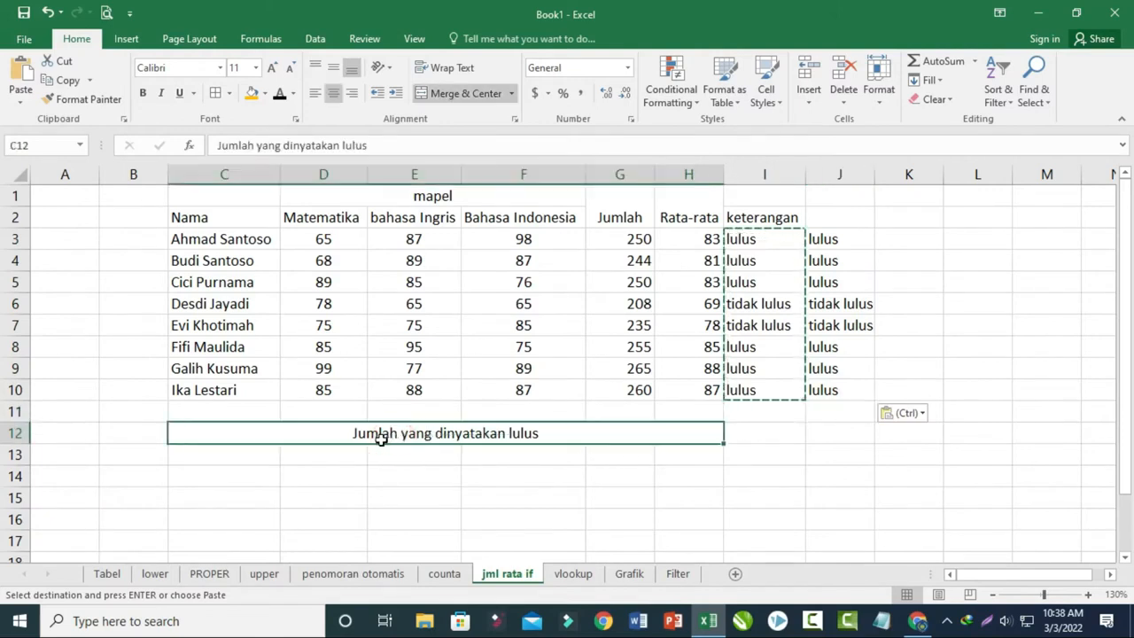
click(849, 434)
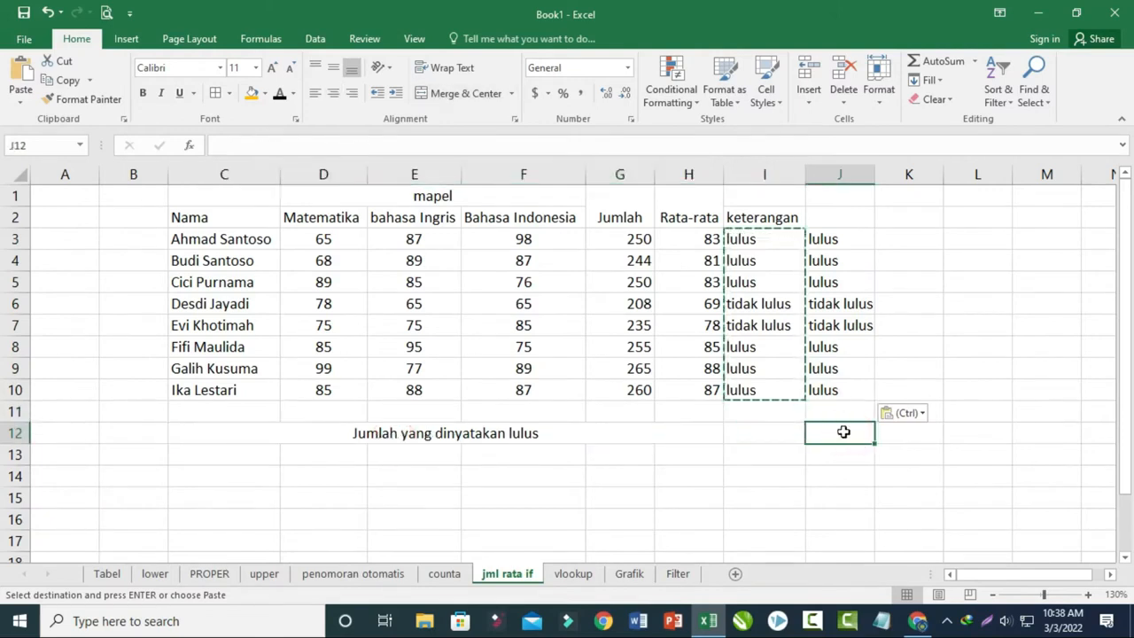
key(Escape)
text(=count)
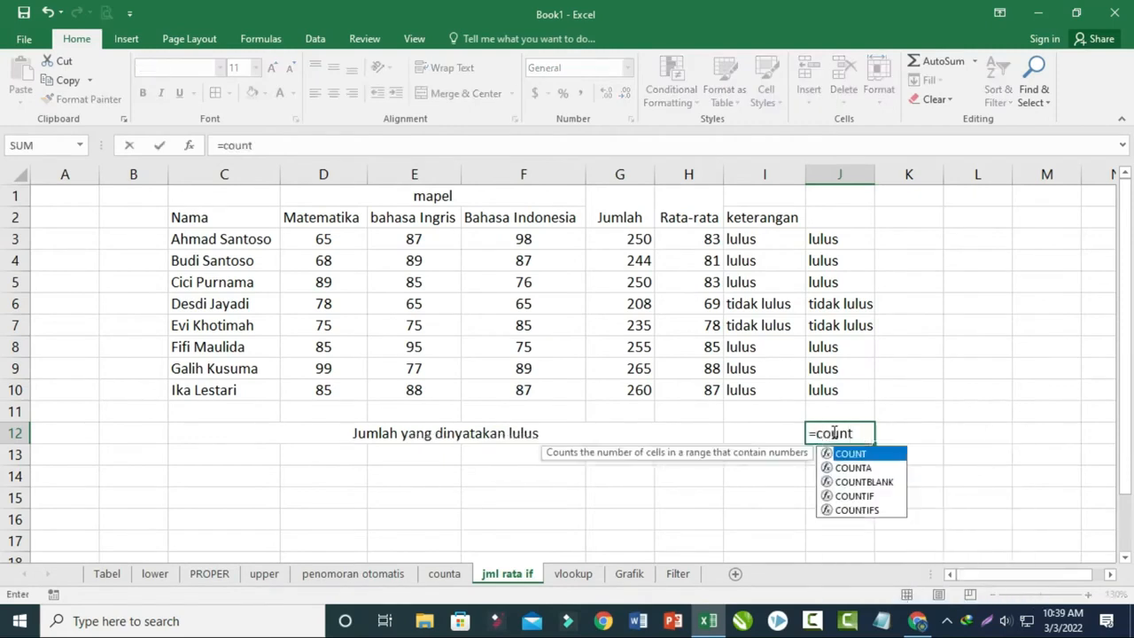
text(if()
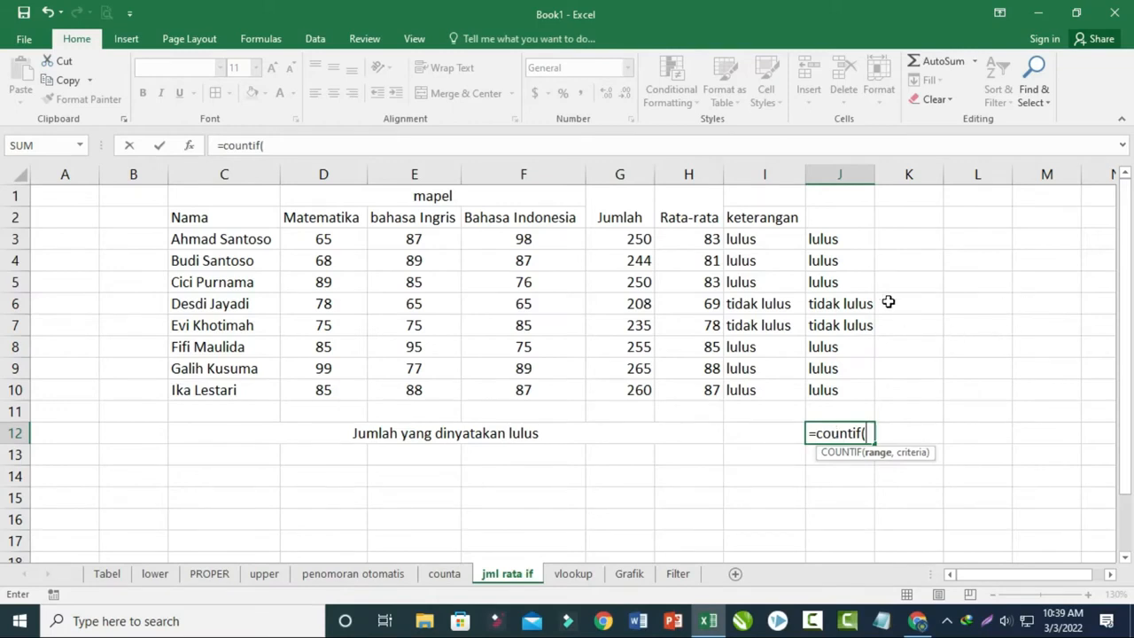
drag(816, 234, 825, 386)
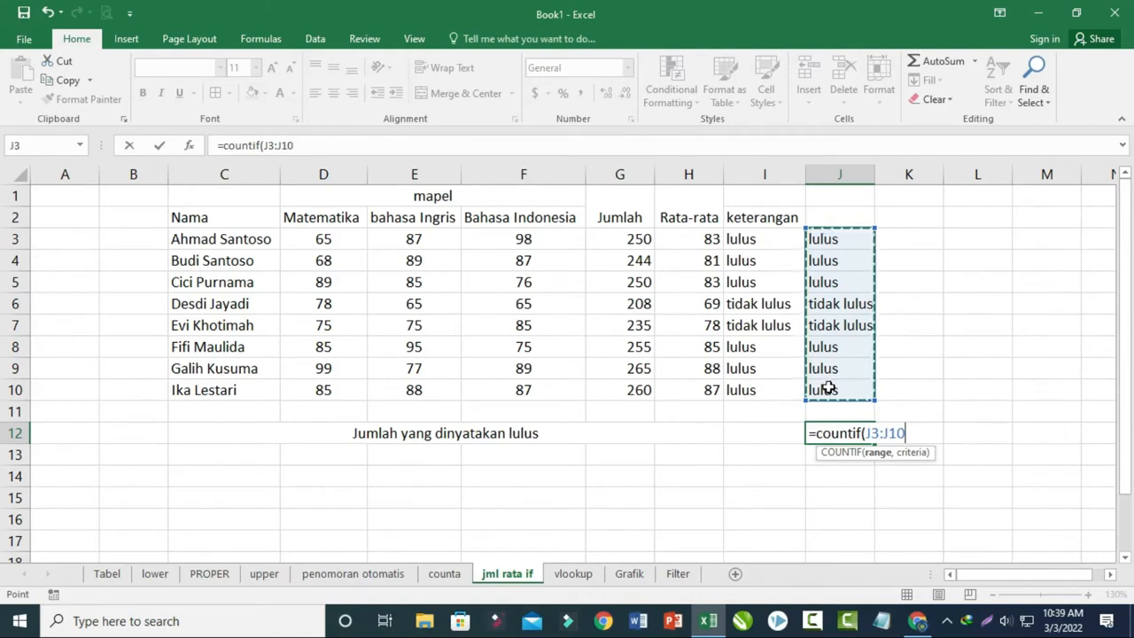
text(,)
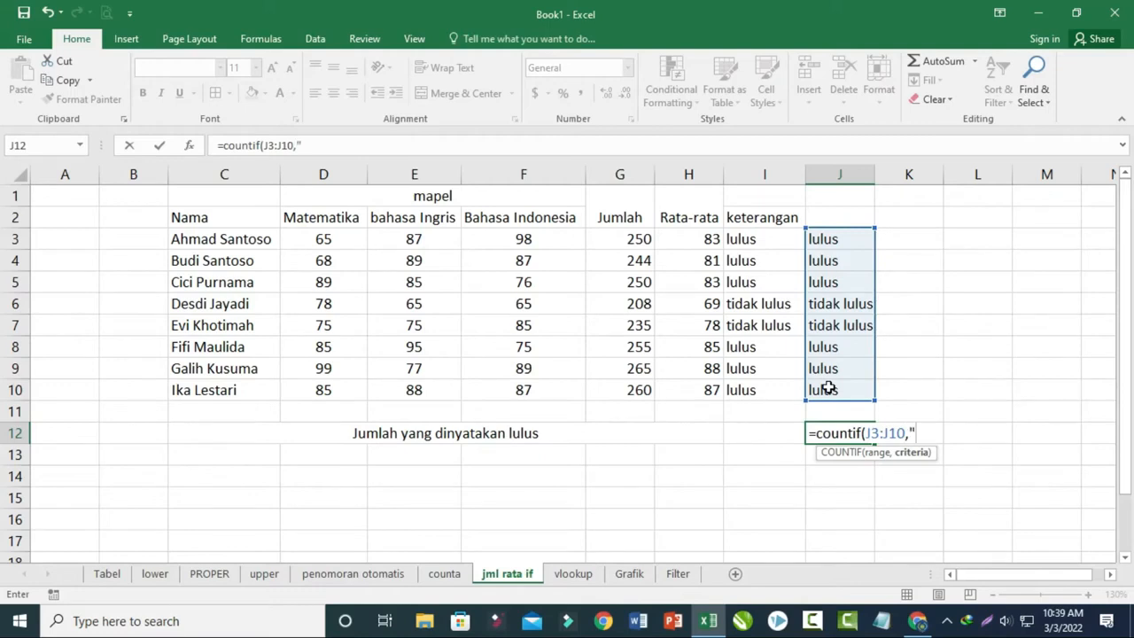
text(ulus)
key(Return)
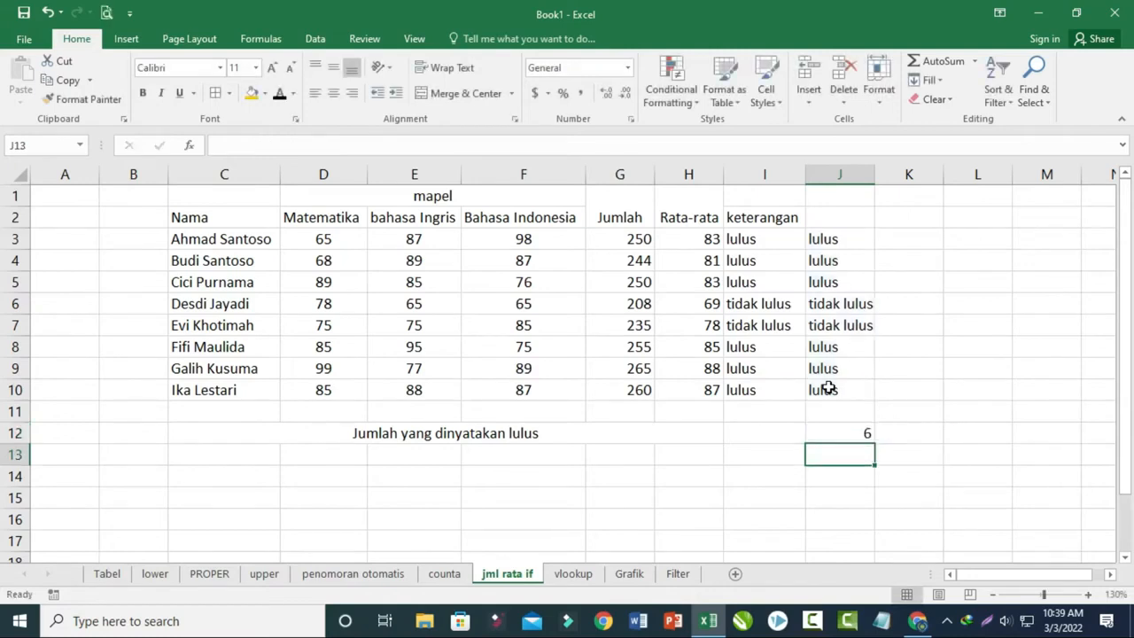
- Check the COUNTIF result in J12 against the individual "lulus" entries in column J
click(474, 436)
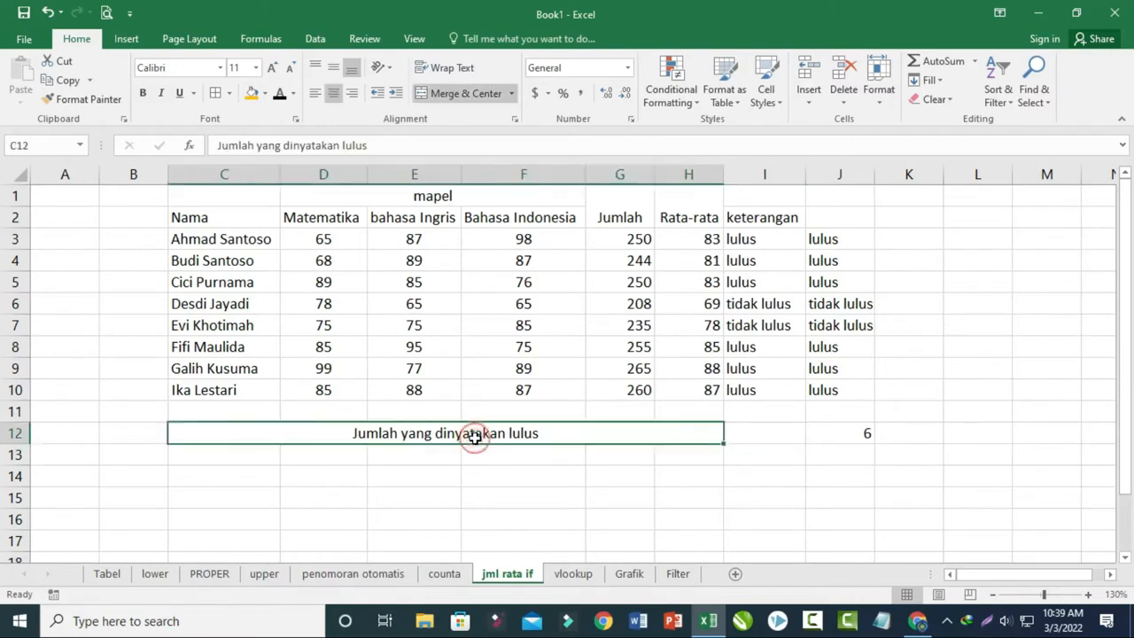
click(849, 431)
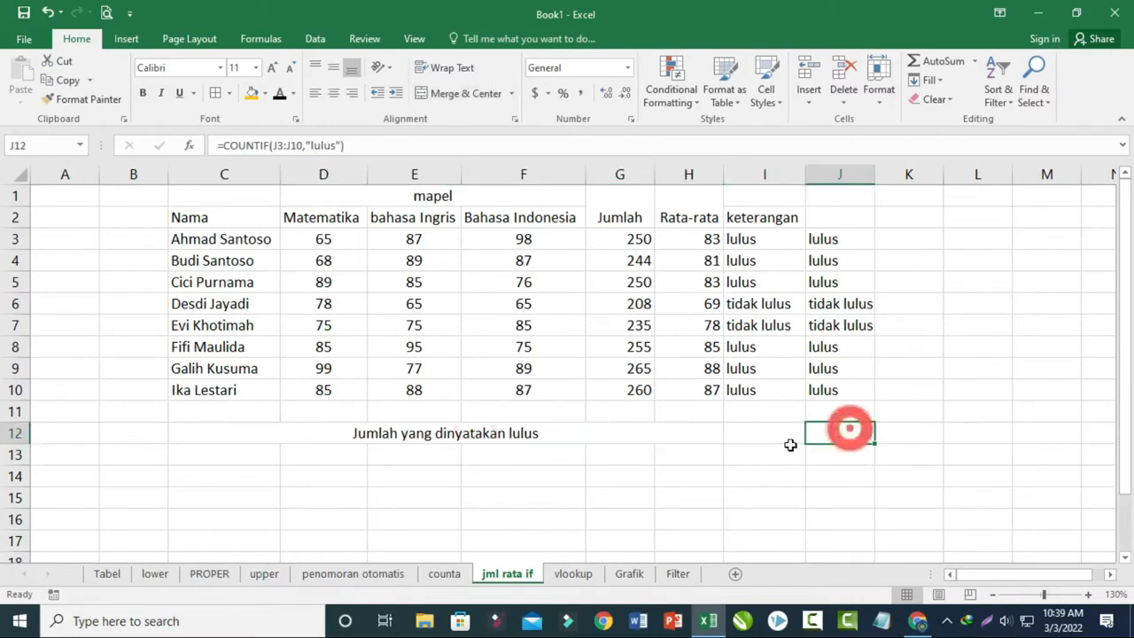
click(829, 388)
click(842, 364)
click(841, 347)
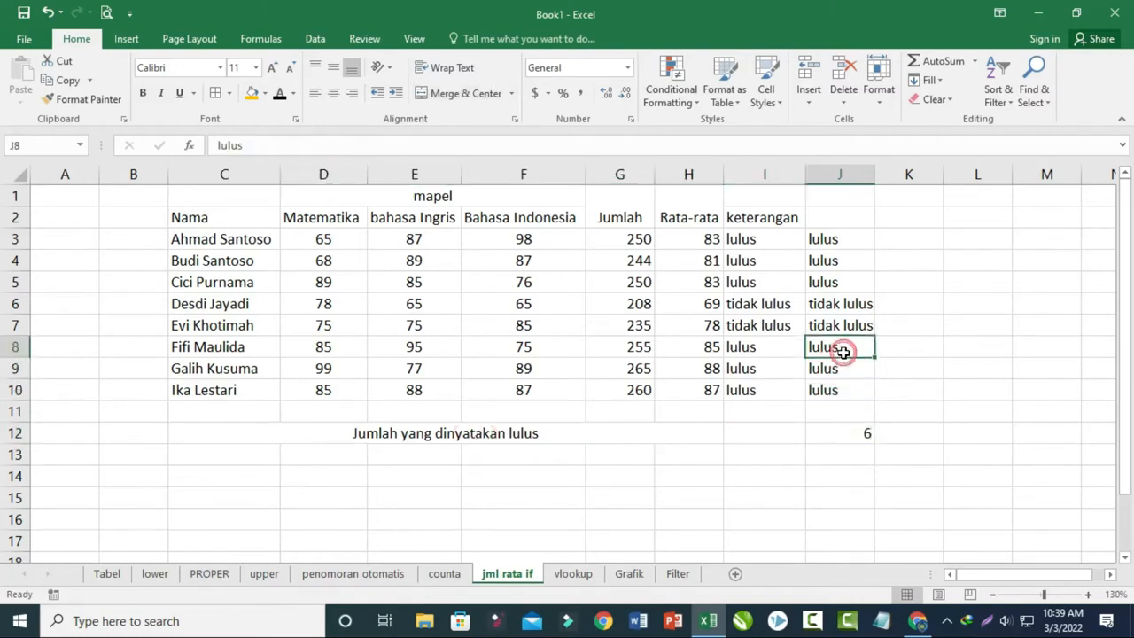
click(836, 283)
click(835, 260)
click(836, 237)
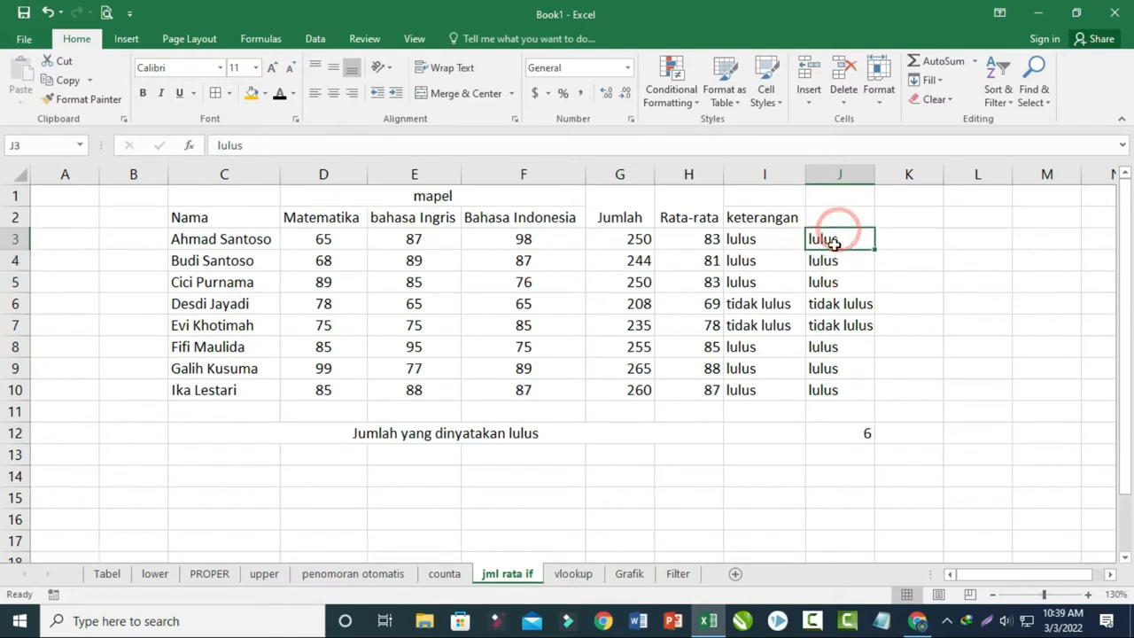
click(863, 433)
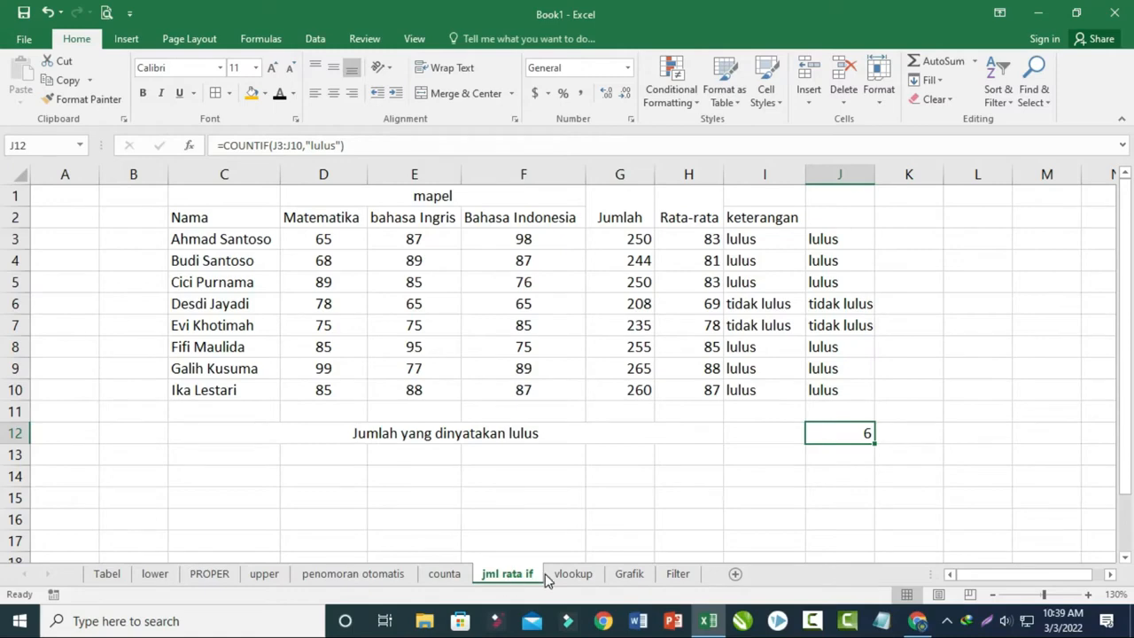
- Switch to the vlookup sheet and examine the score table, the lookup cell J2 and the empty result cells beside the labels
click(567, 574)
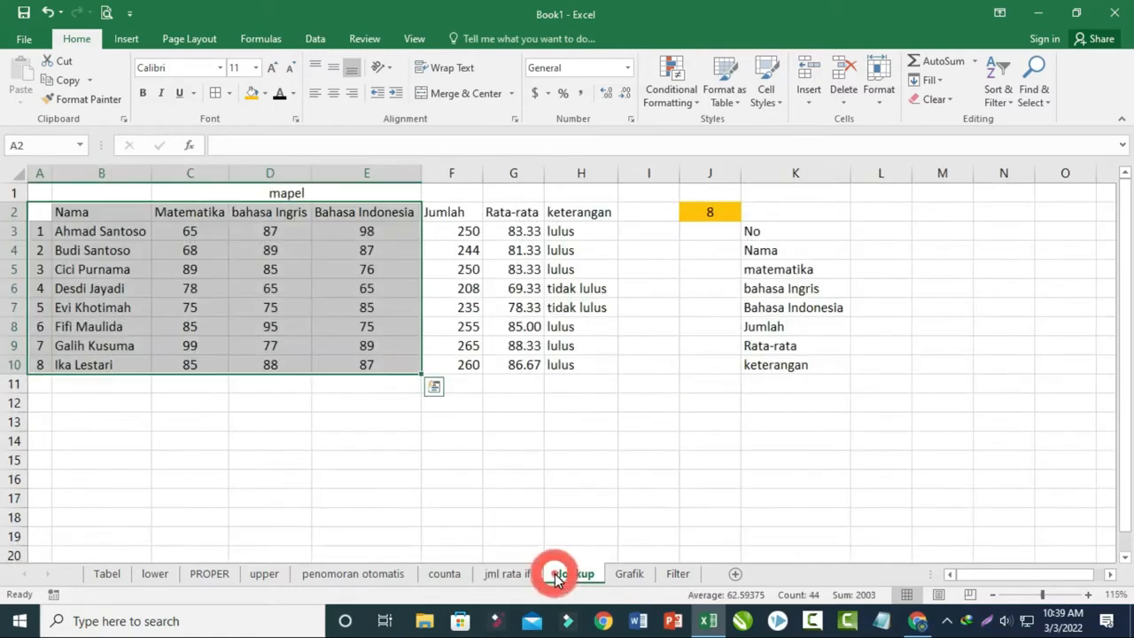
click(615, 534)
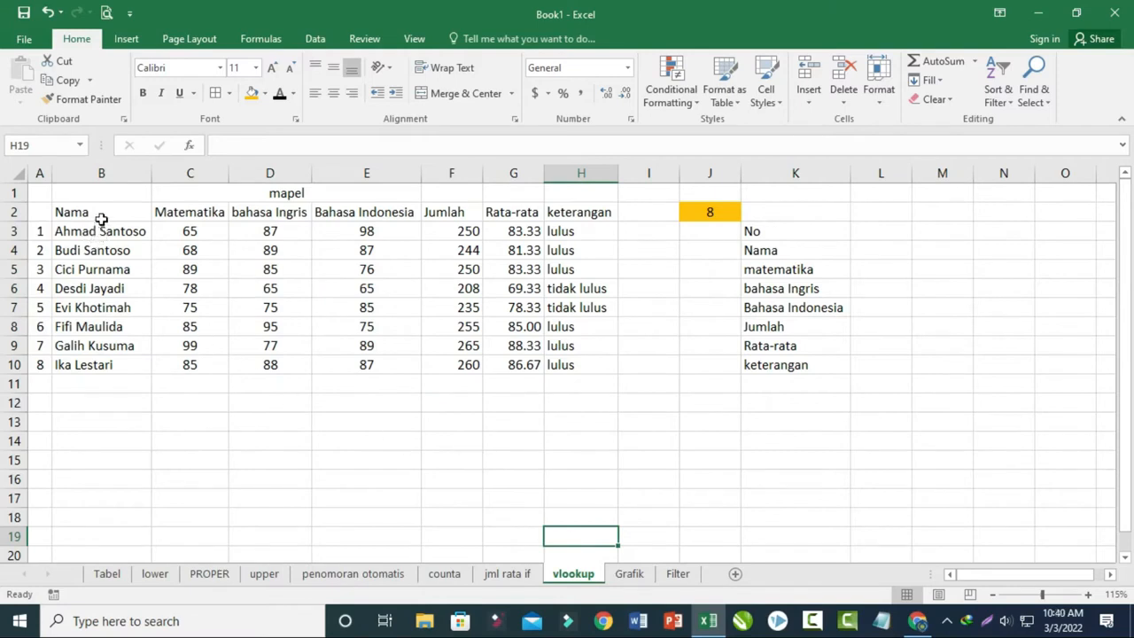
click(710, 211)
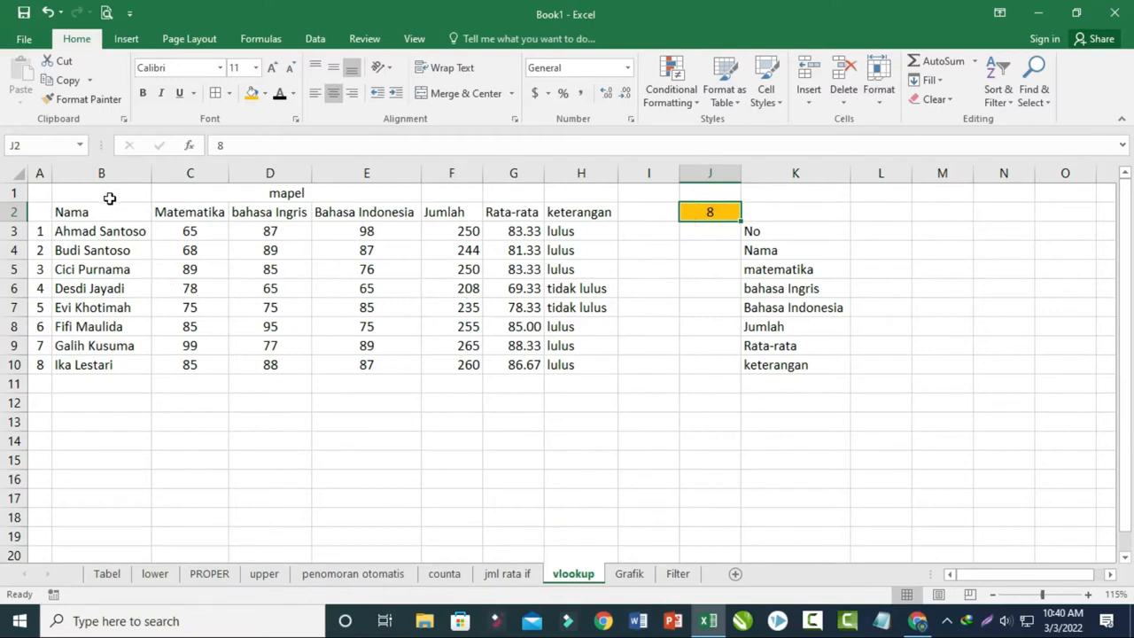
click(78, 172)
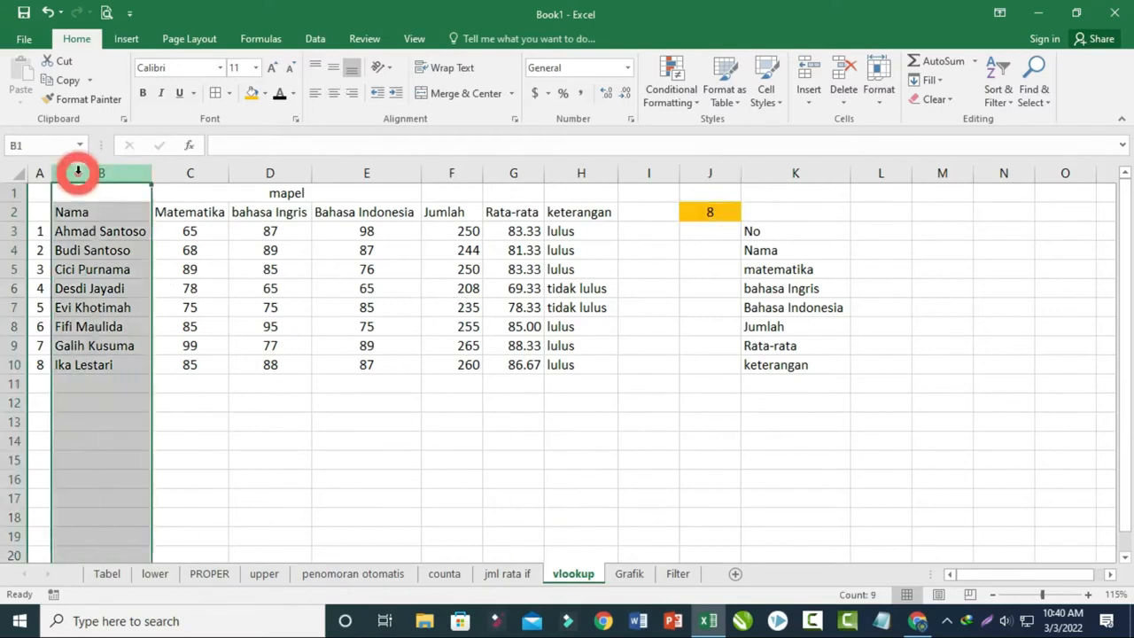
click(166, 172)
click(251, 172)
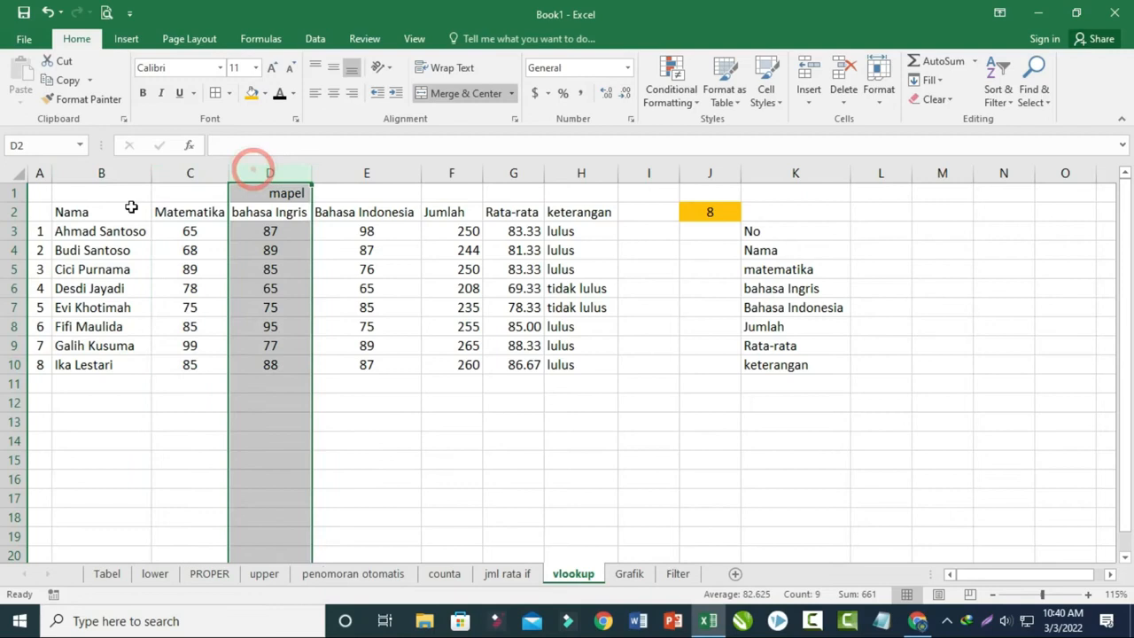
click(68, 229)
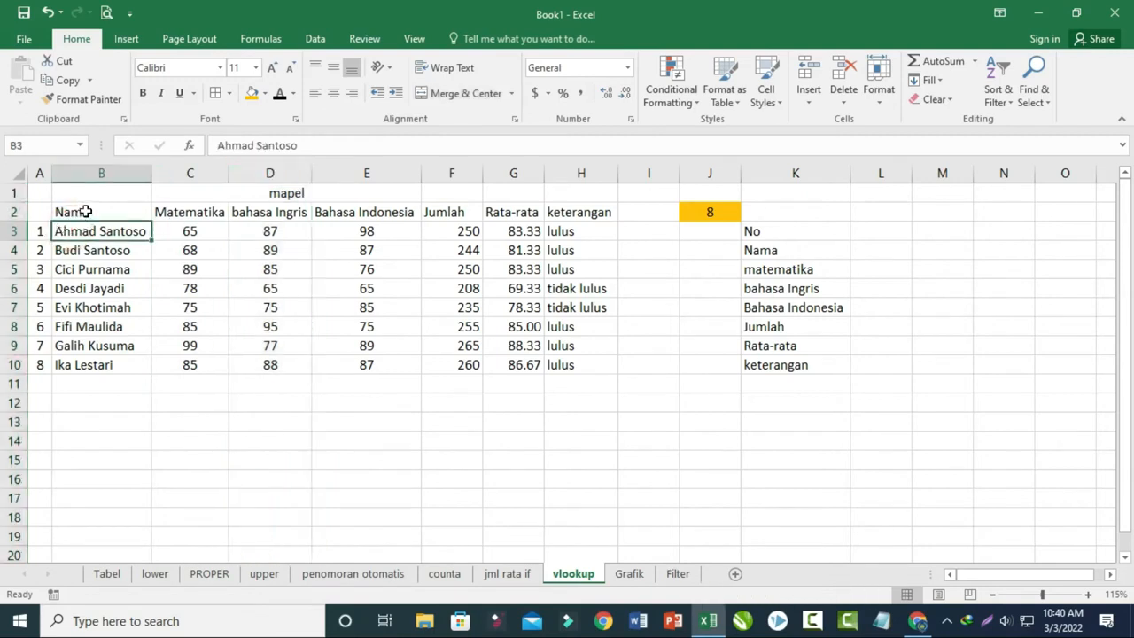
click(86, 211)
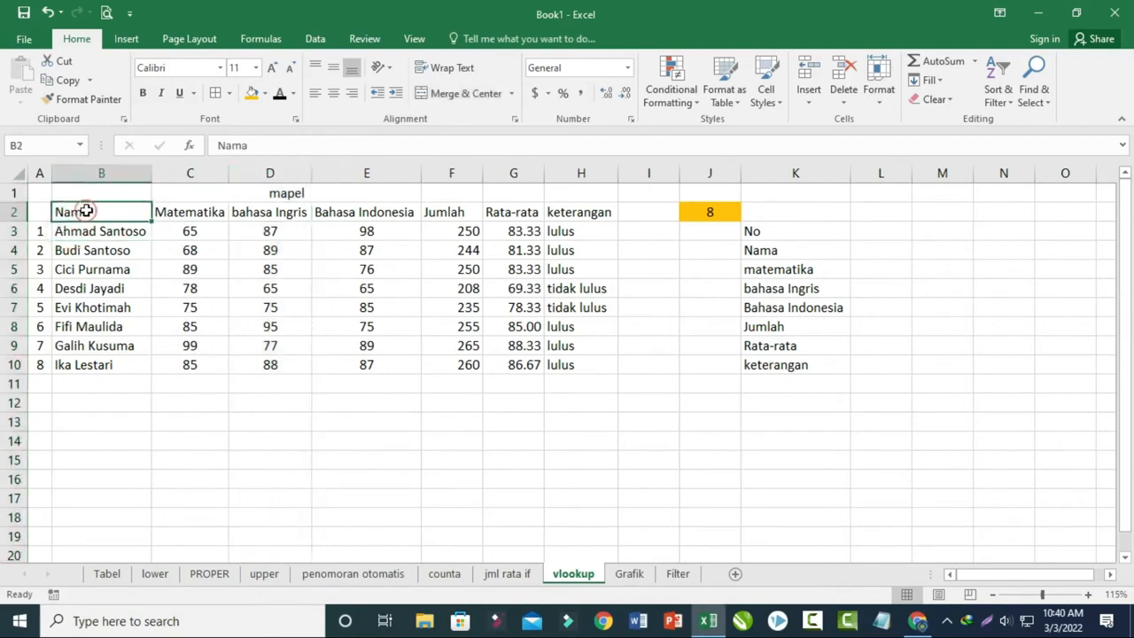
click(884, 253)
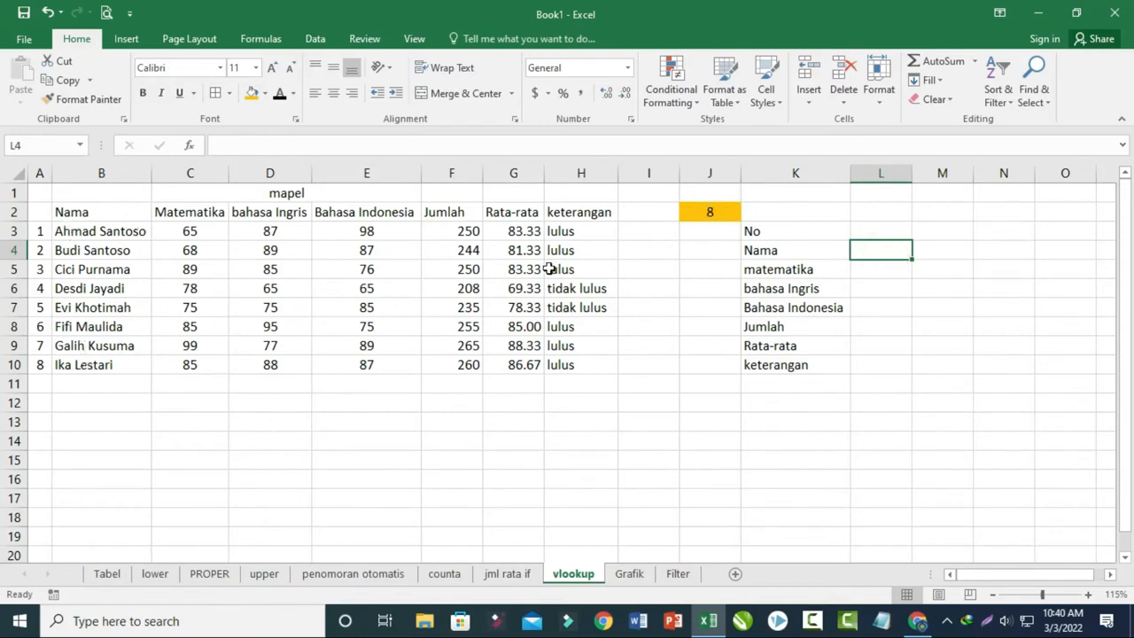
click(891, 232)
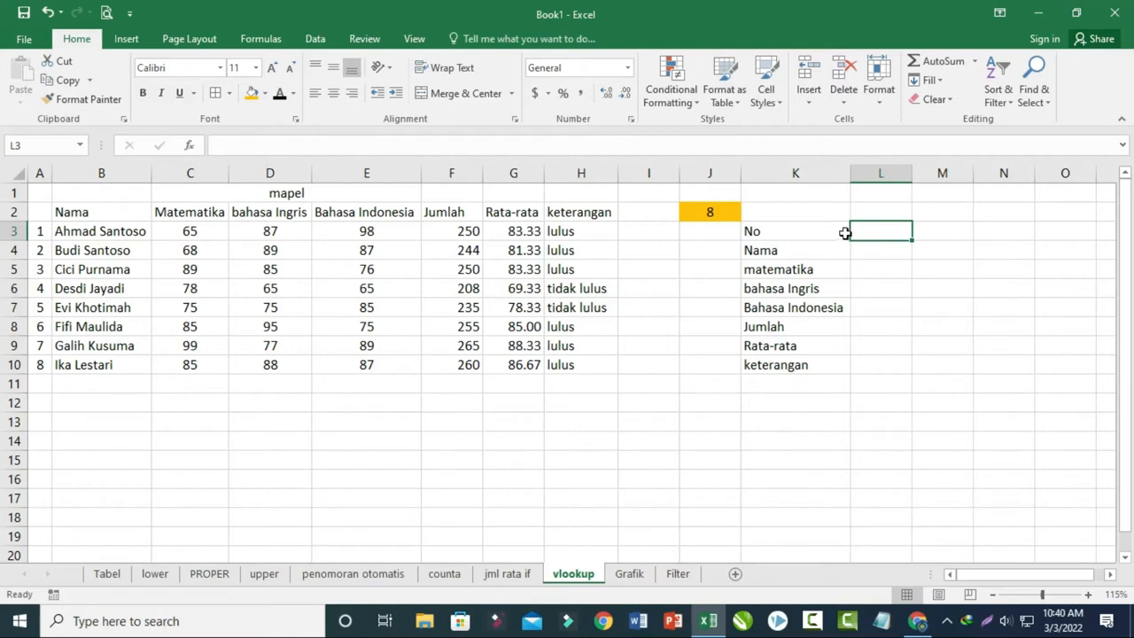
- Enter the header "no" in A2 above the row numbers
click(32, 215)
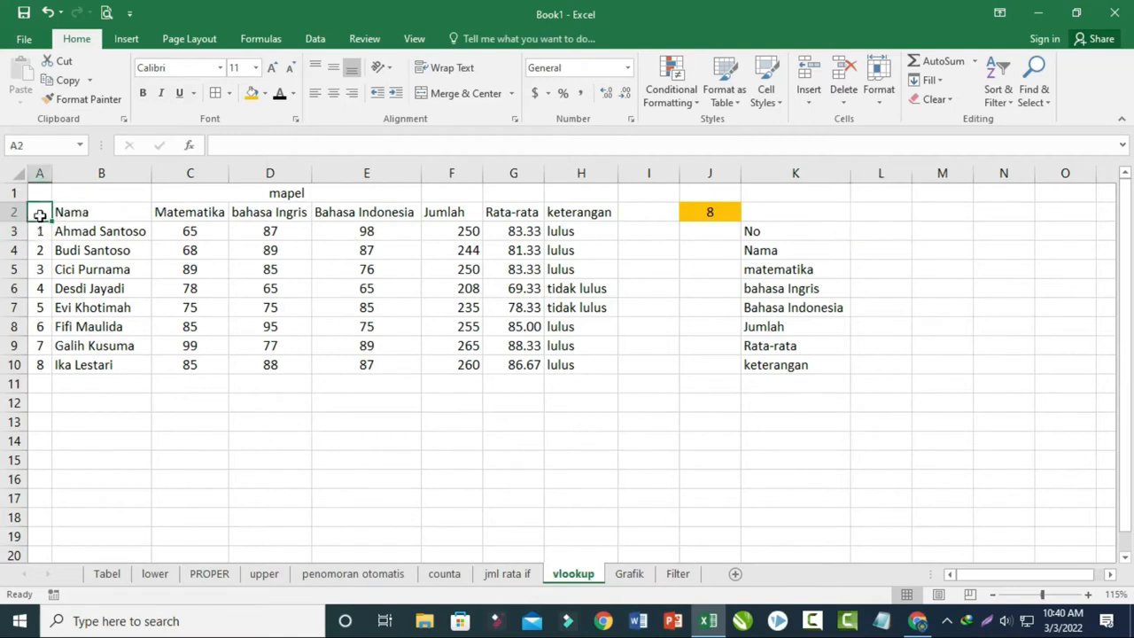
click(55, 268)
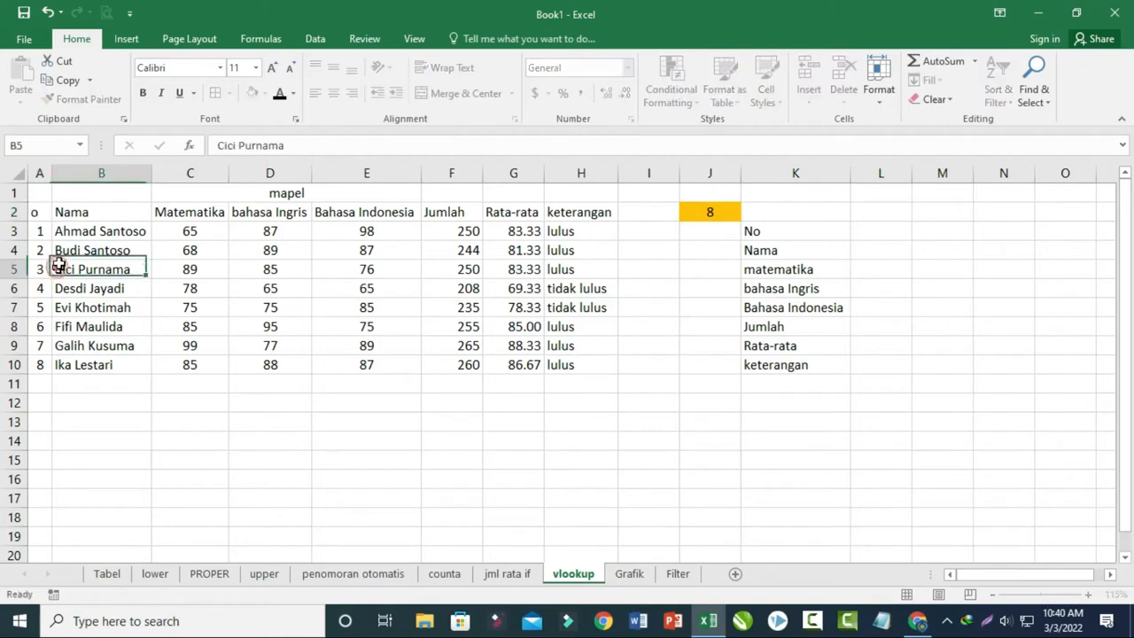
click(55, 252)
key(Up)
key(Left)
key(Up)
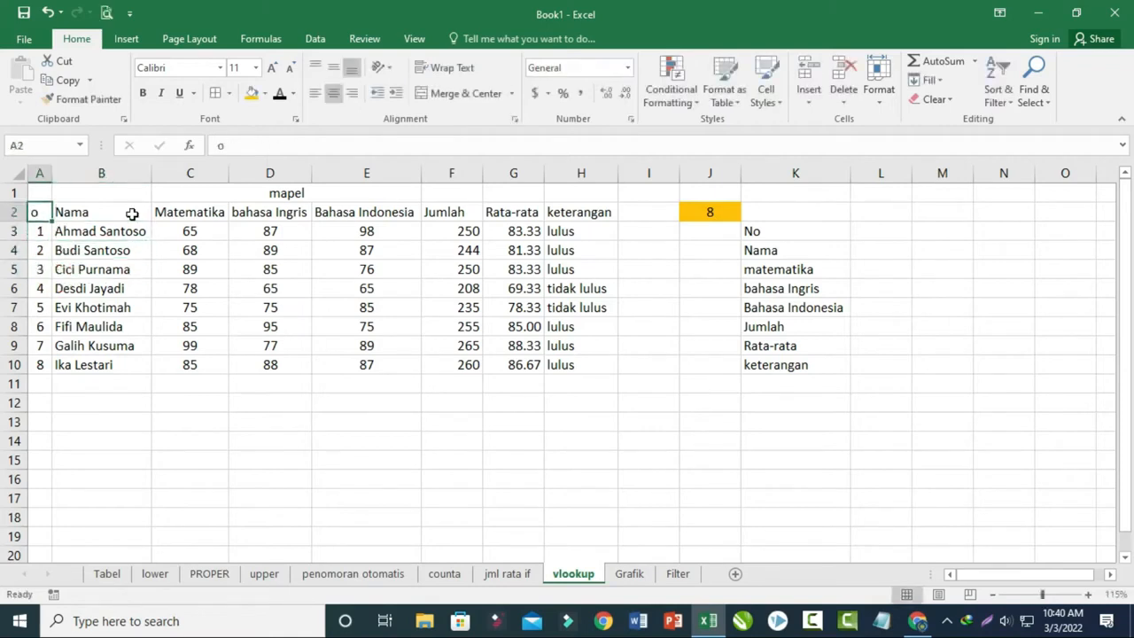
text(no)
key(Return)
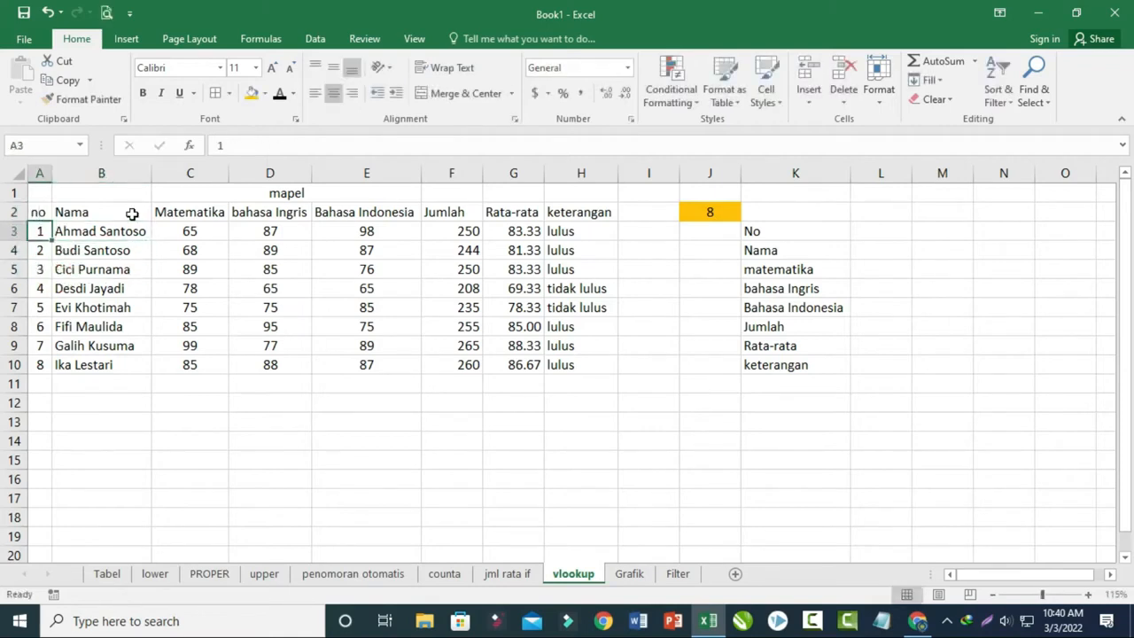
- Enter =VLOOKUP(J2,A2:H10,1) in L3 beside the No label
click(872, 232)
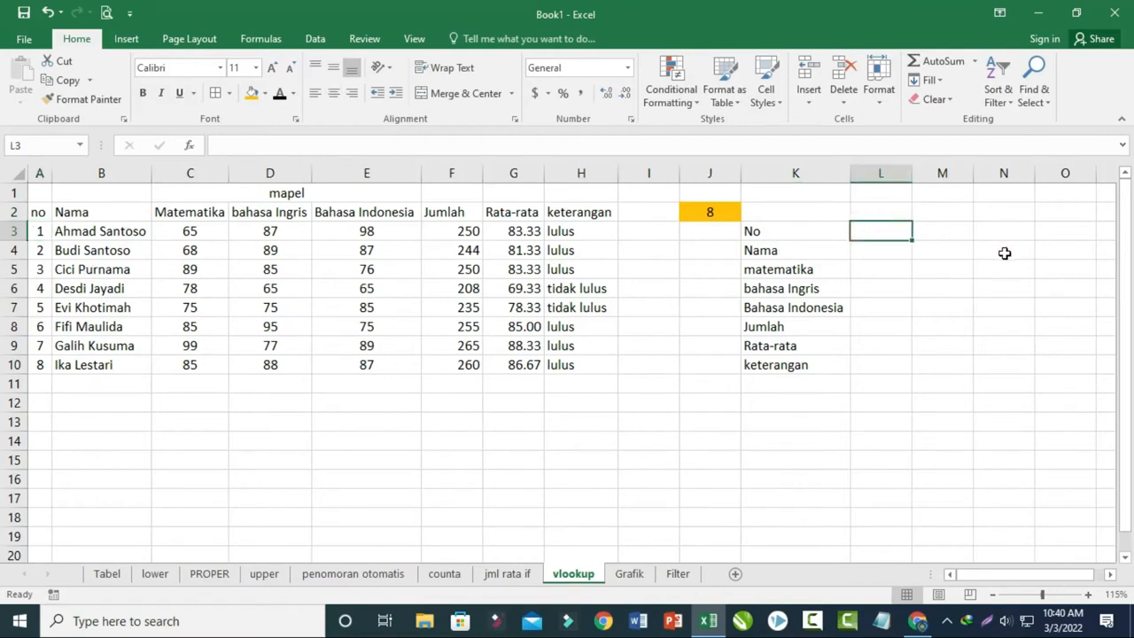
text(=vlo)
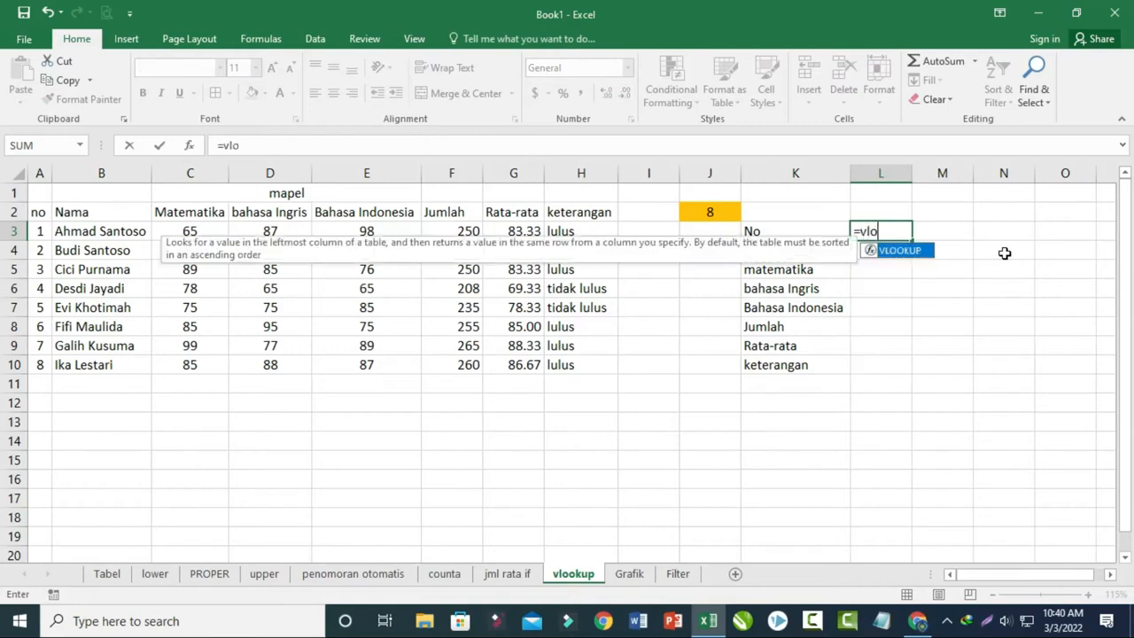
text(okup()
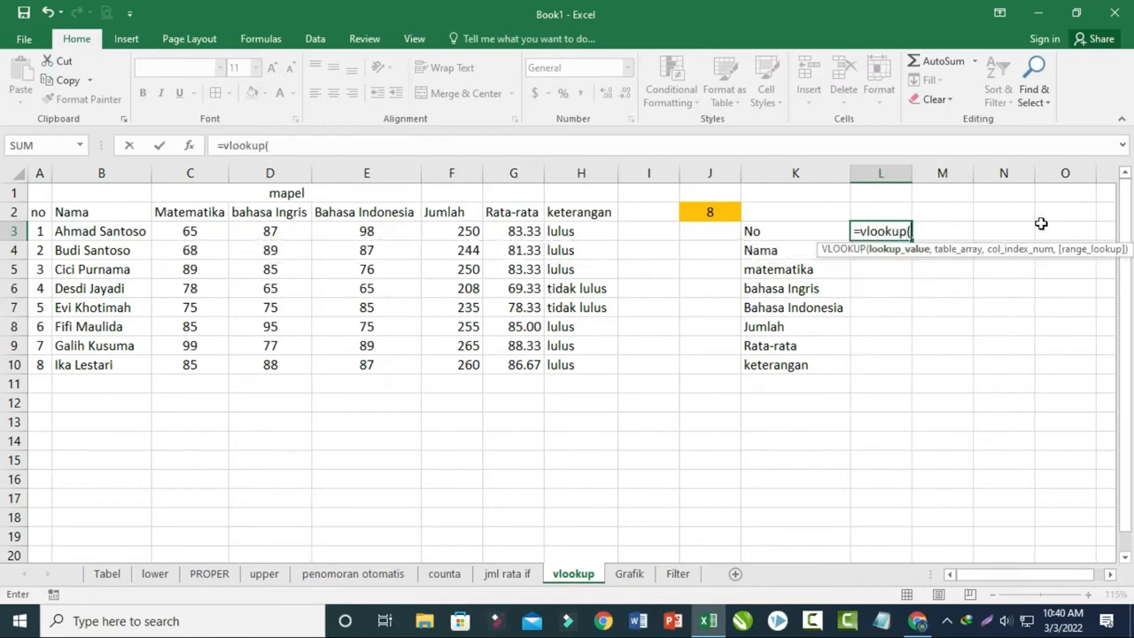
click(709, 213)
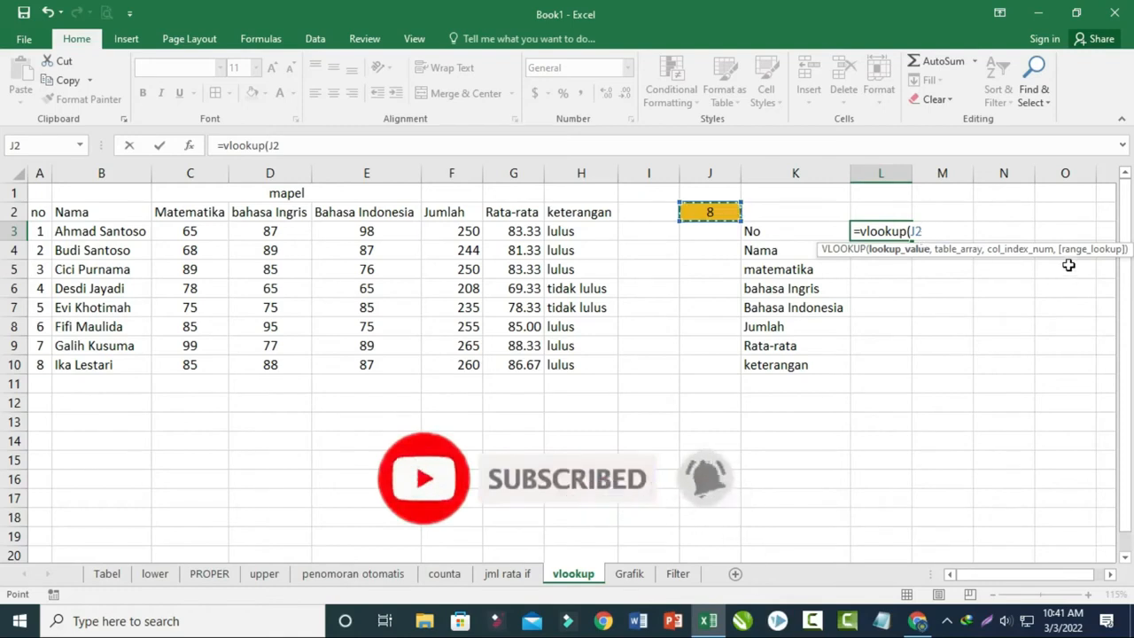
text(,)
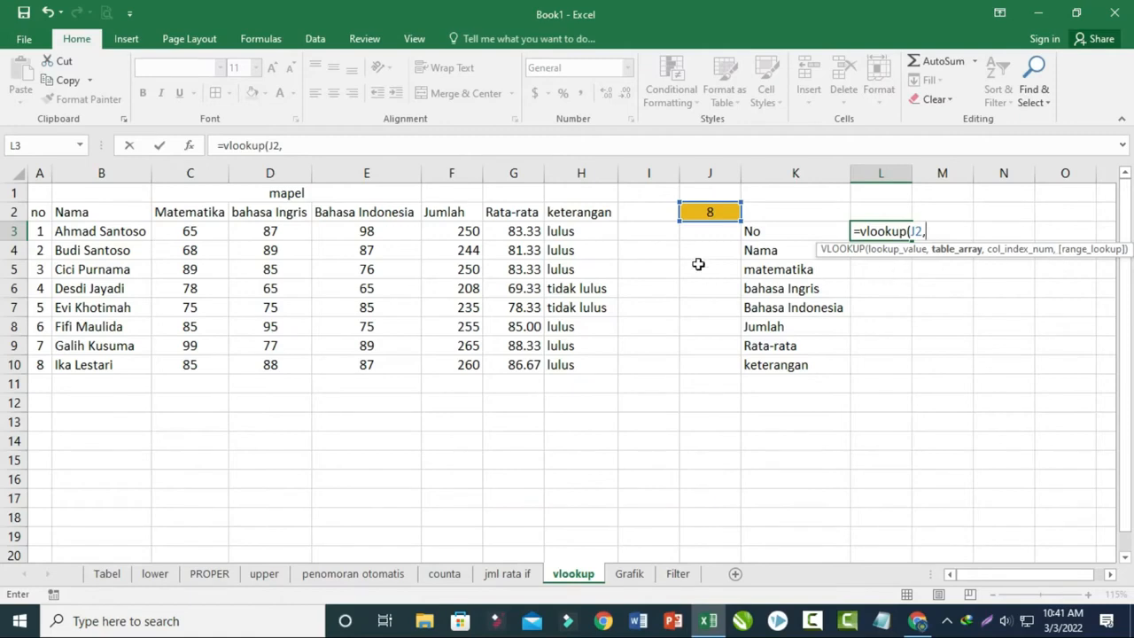
drag(41, 216, 582, 353)
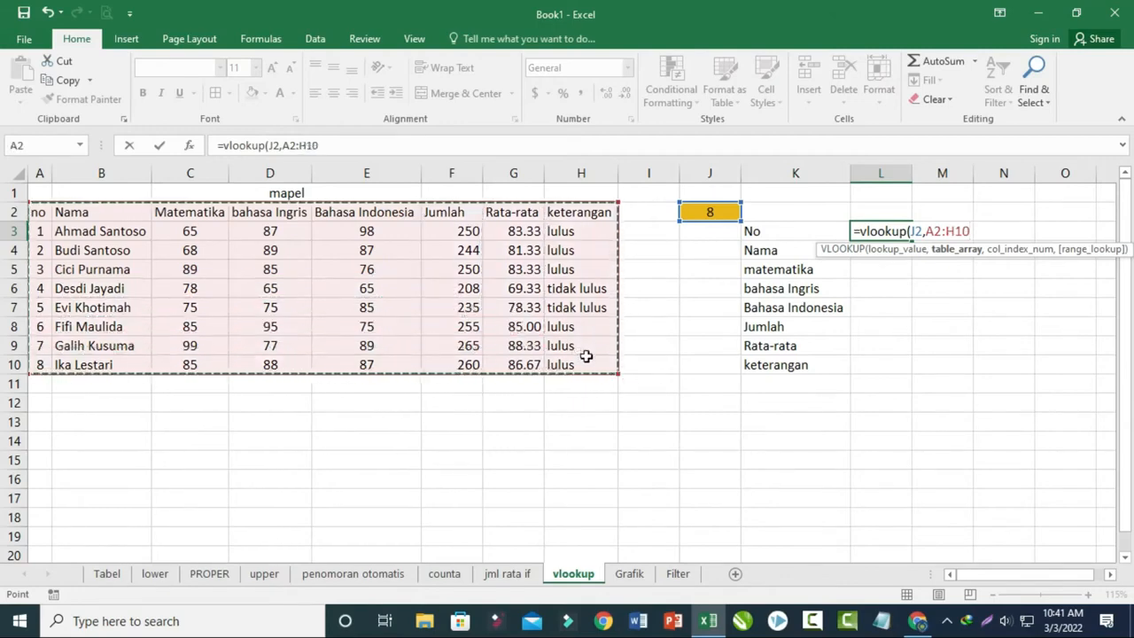
text(,)
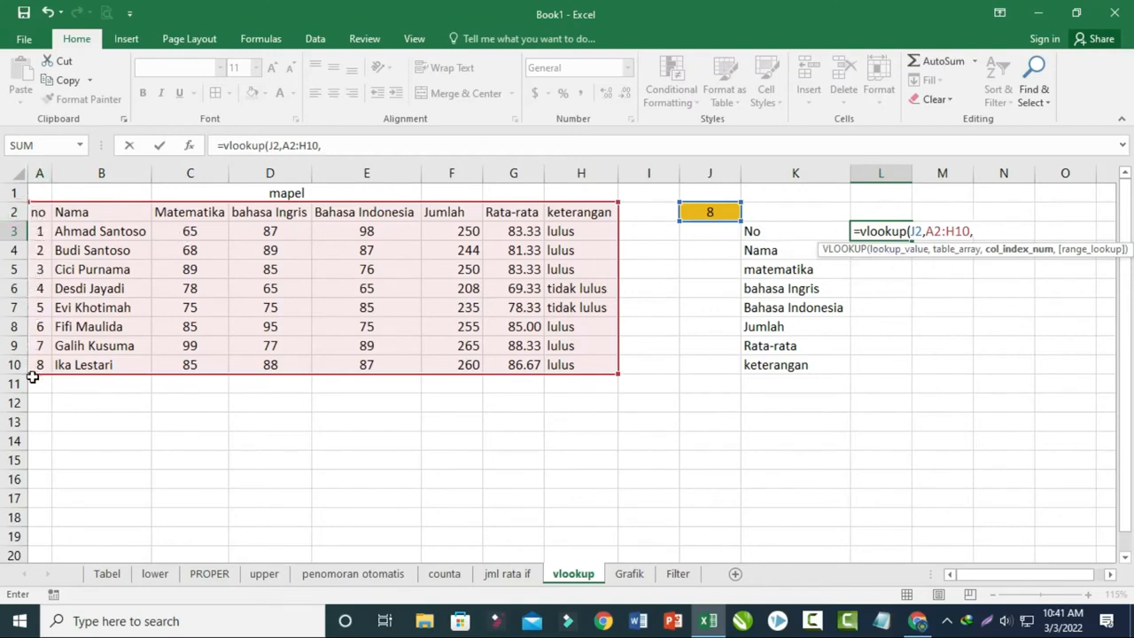
text(1))
key(Return)
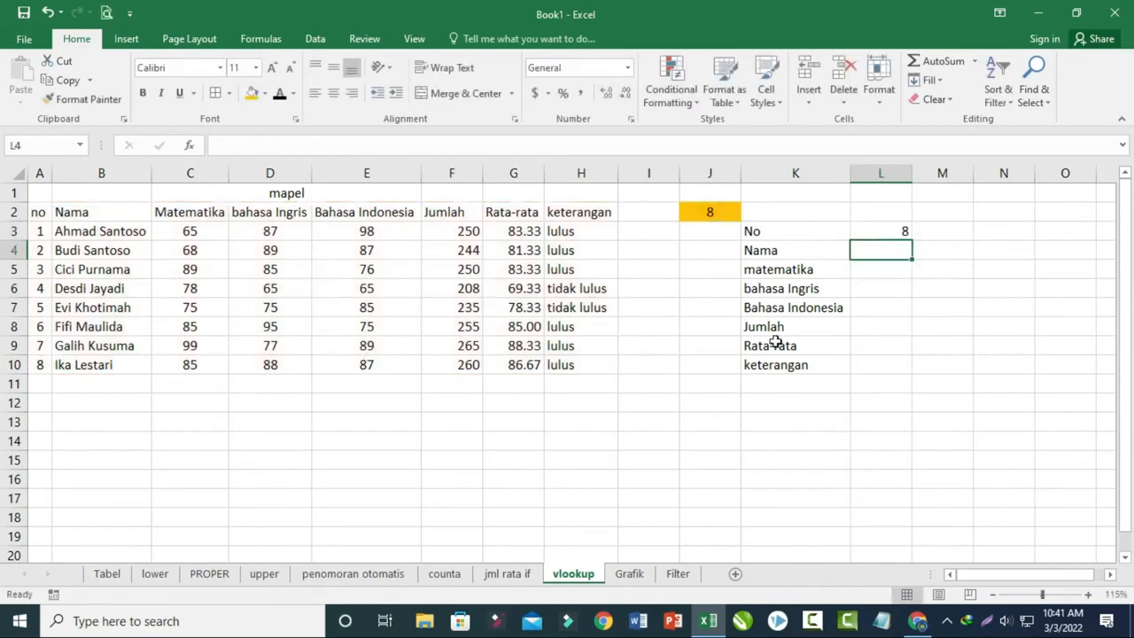
- Change the lookup number in the highlighted cell J2 to 1
click(784, 230)
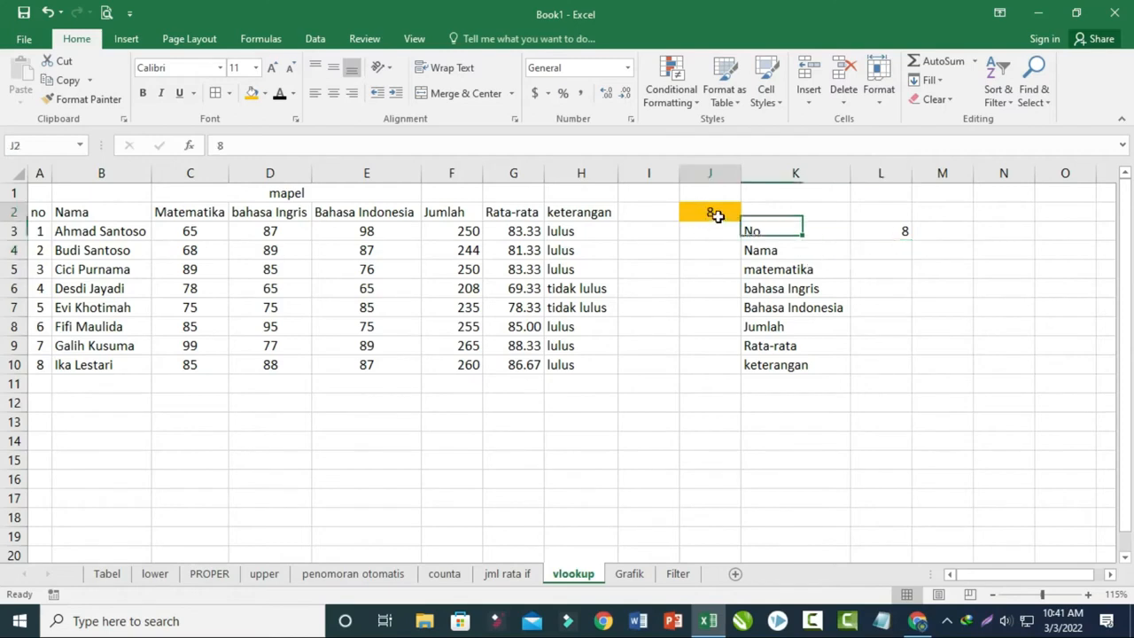
click(709, 212)
text(1)
click(805, 308)
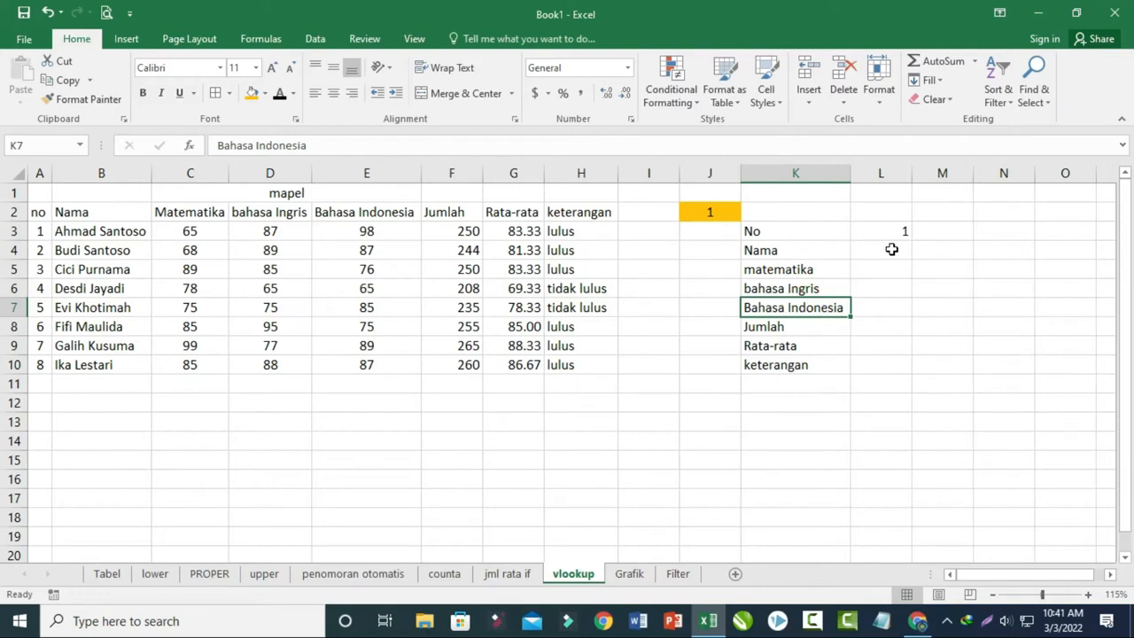
- Make the J2 and A2:H10 references in L3's VLOOKUP absolute and fill the formula down through L10
click(891, 249)
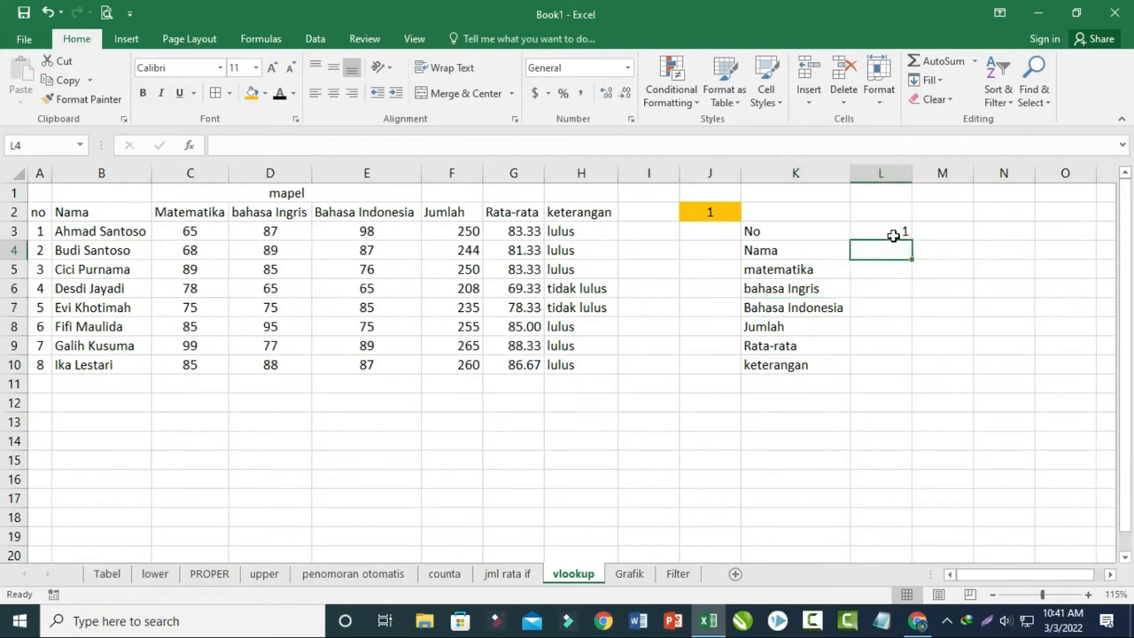
click(899, 231)
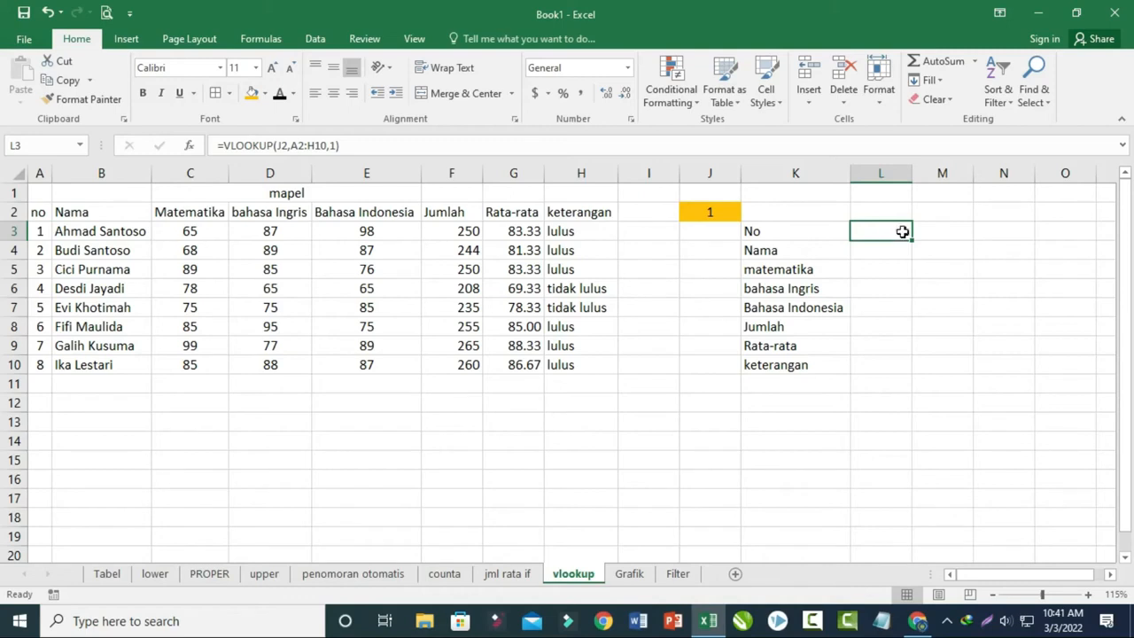
click(277, 145)
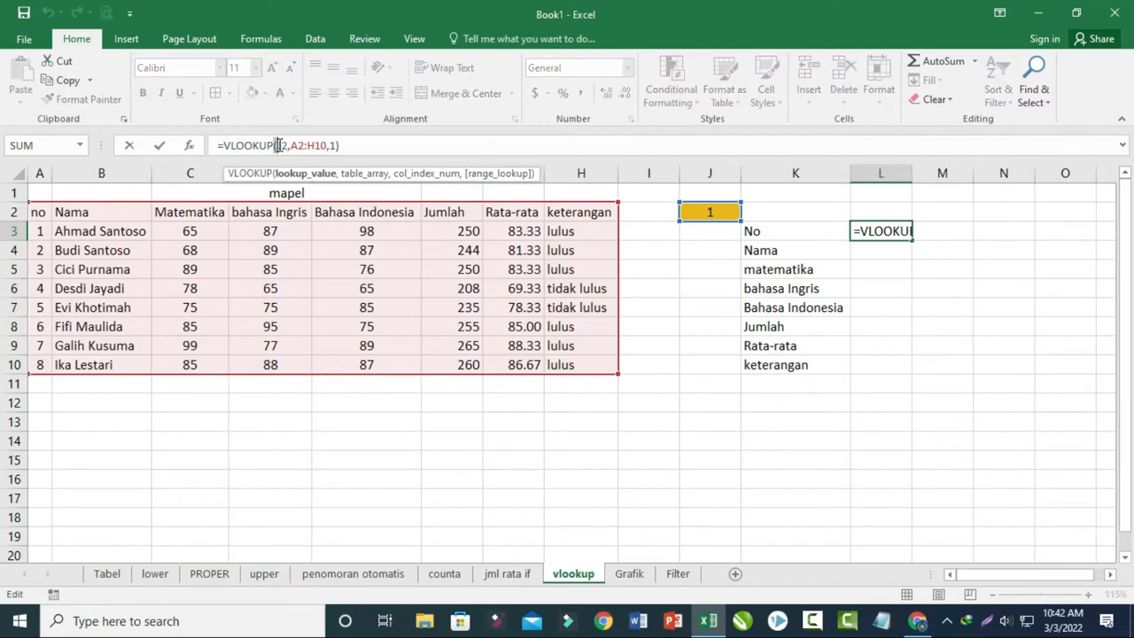
drag(277, 146, 326, 145)
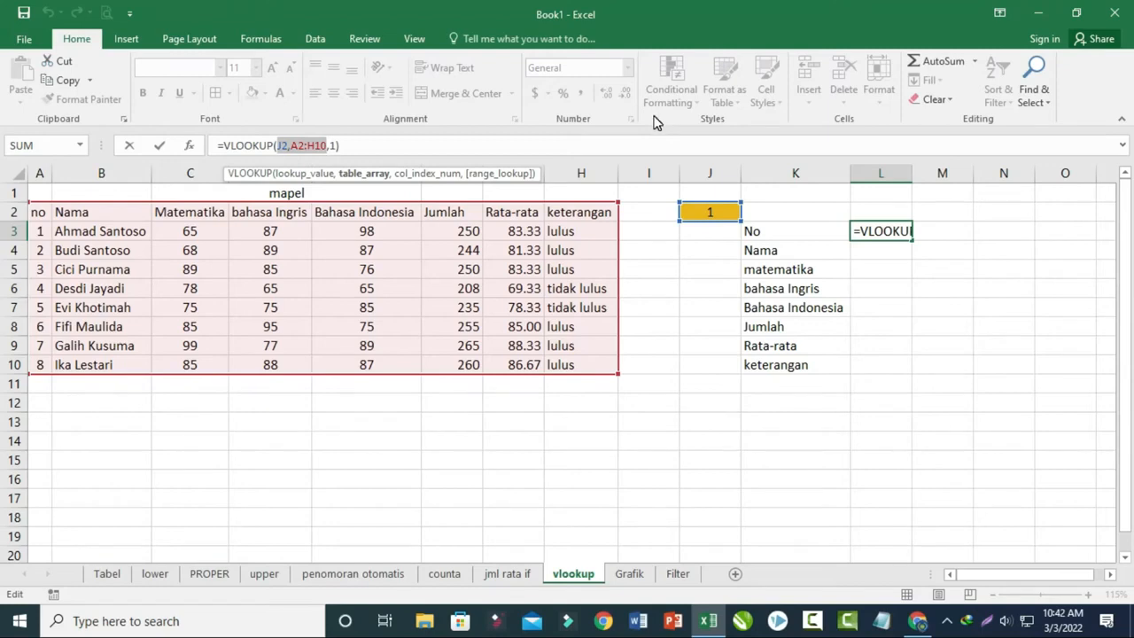
key(F4)
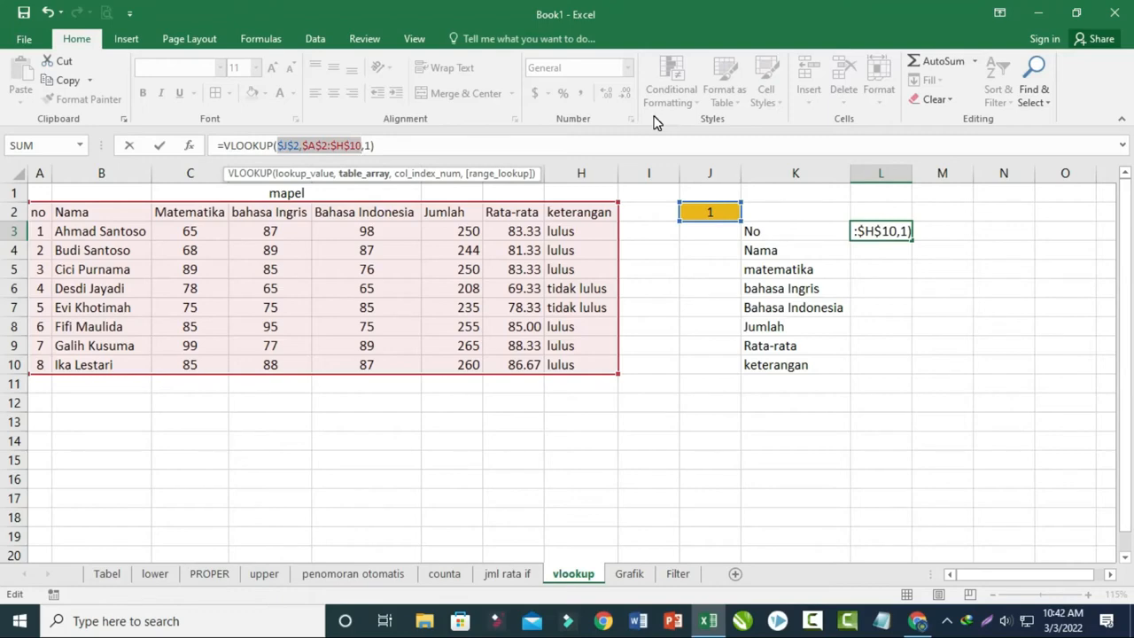
key(Return)
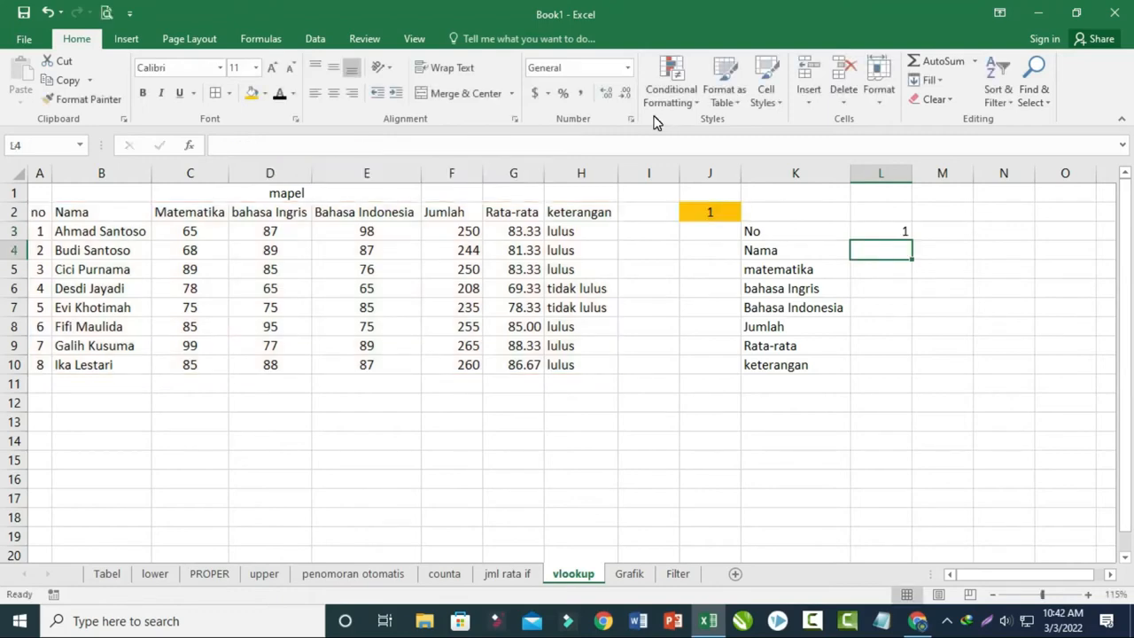
click(882, 233)
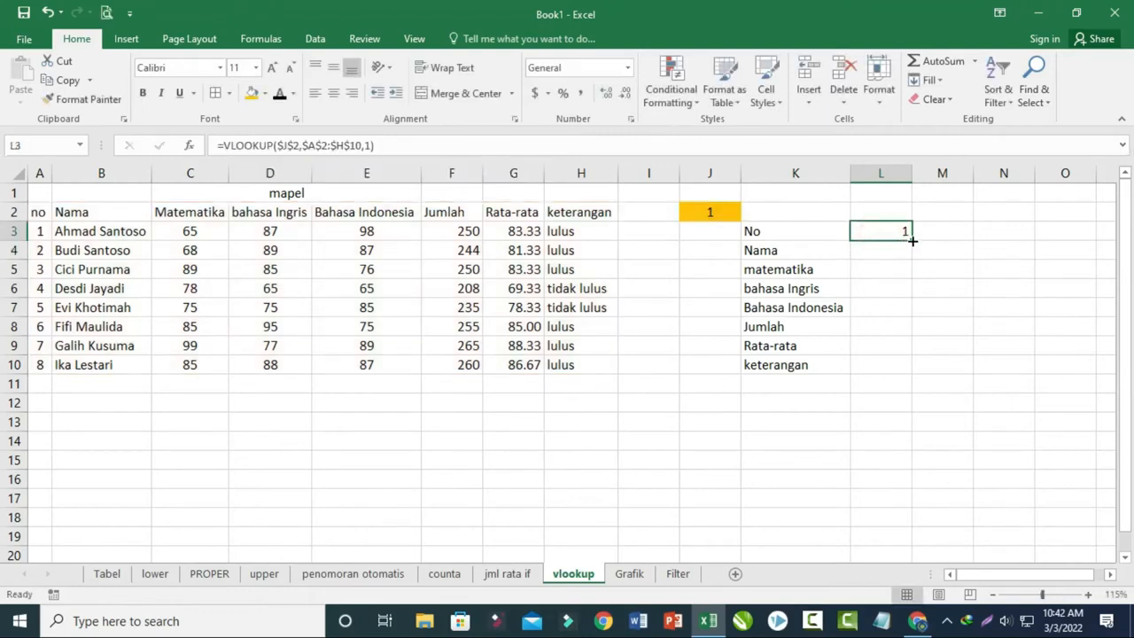
drag(913, 240, 881, 375)
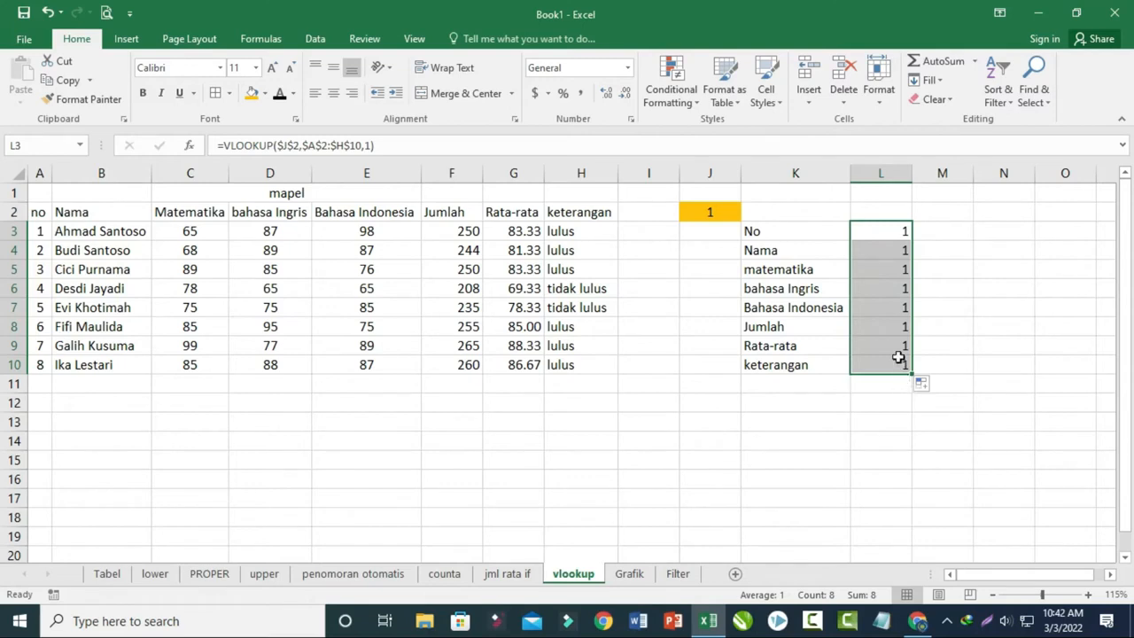
- Set the VLOOKUP column index to 2 in L4 for Nama and to 3 in L5 for matematika
click(882, 252)
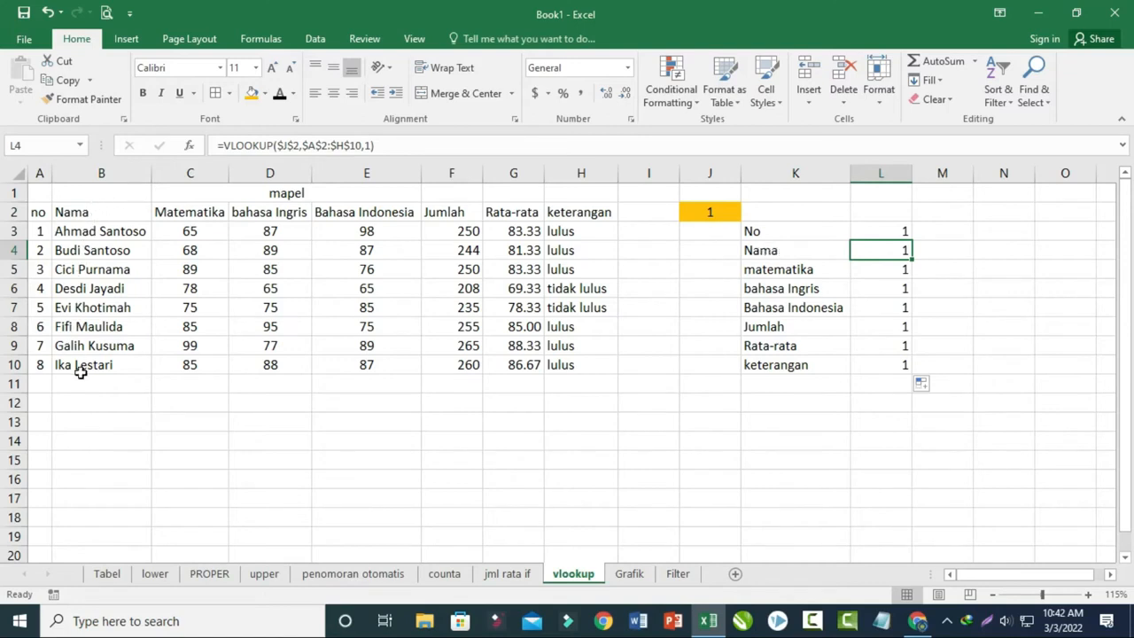
click(366, 146)
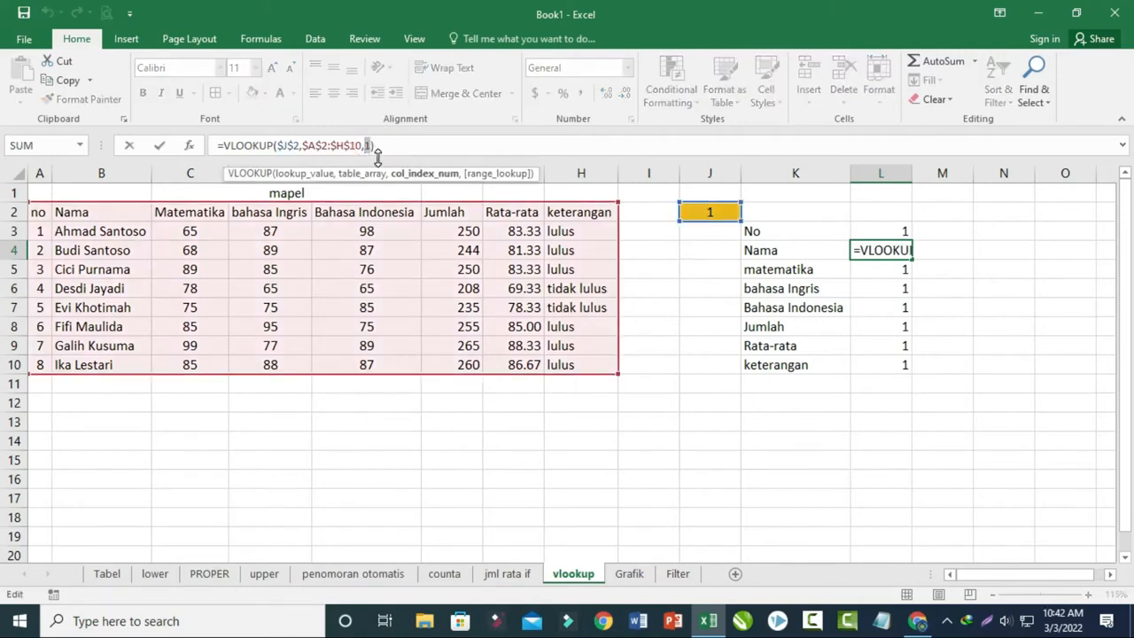
text(2)
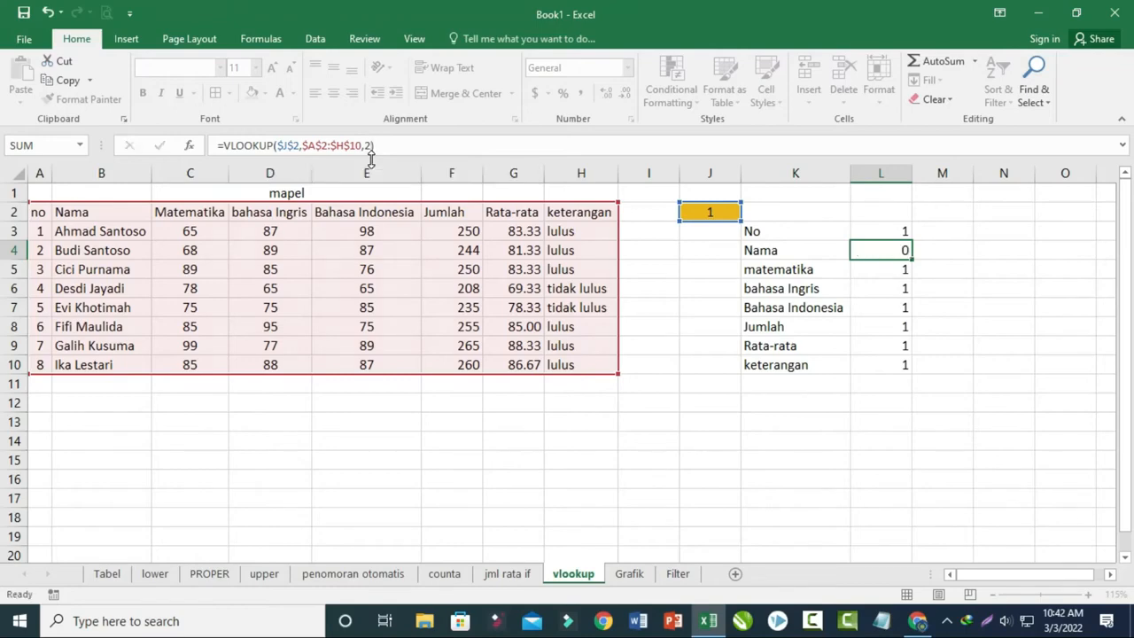
key(Return)
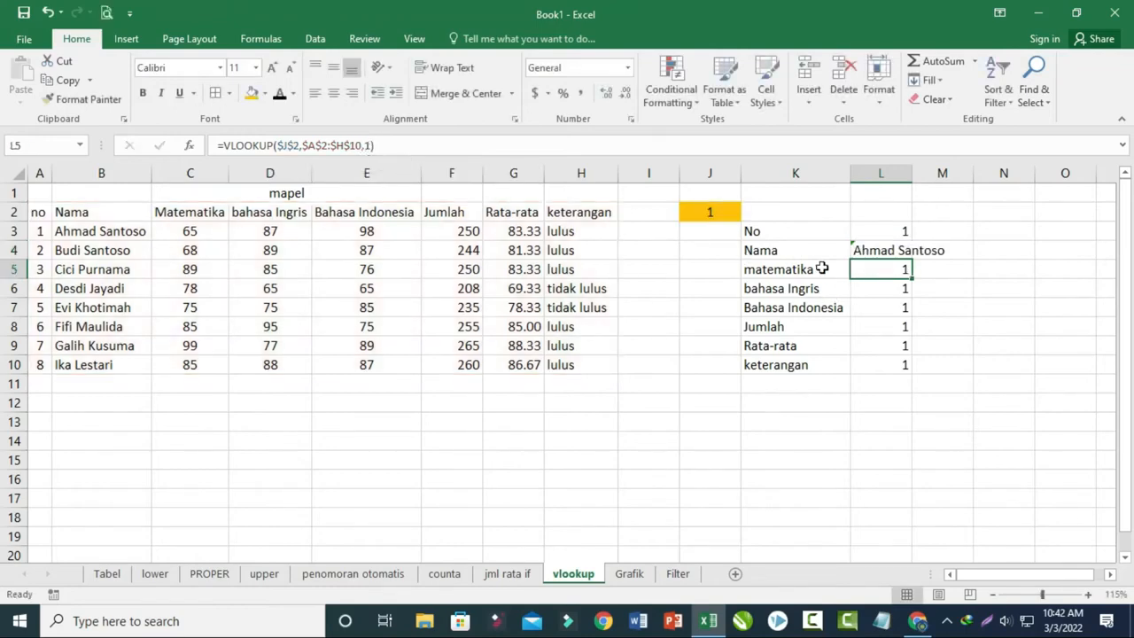
click(372, 144)
key(BackSpace)
text(3))
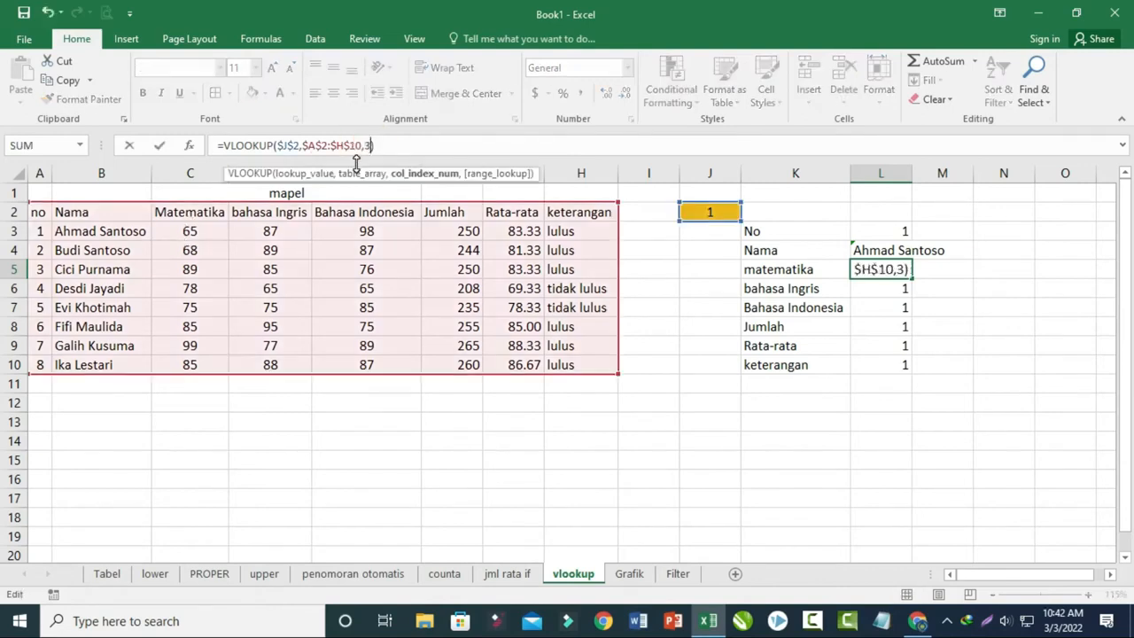
key(Return)
- Set the VLOOKUP column index to 4 in L6 for bahasa Ingris and to 5 in L7 for Bahasa Indonesia
click(365, 145)
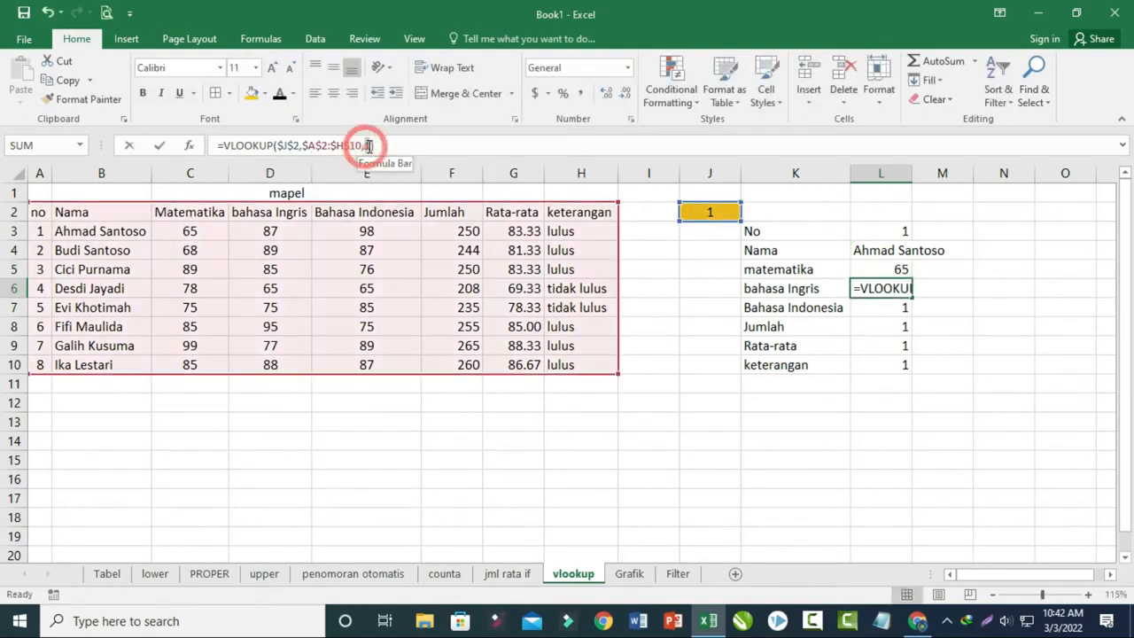
text(4))
key(Return)
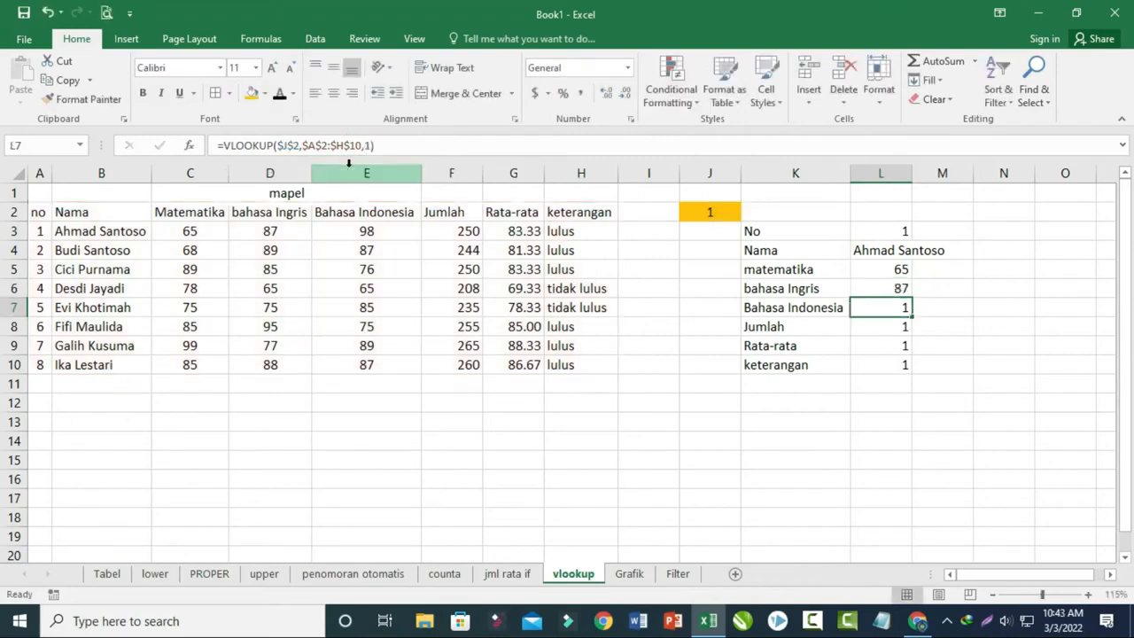
click(369, 145)
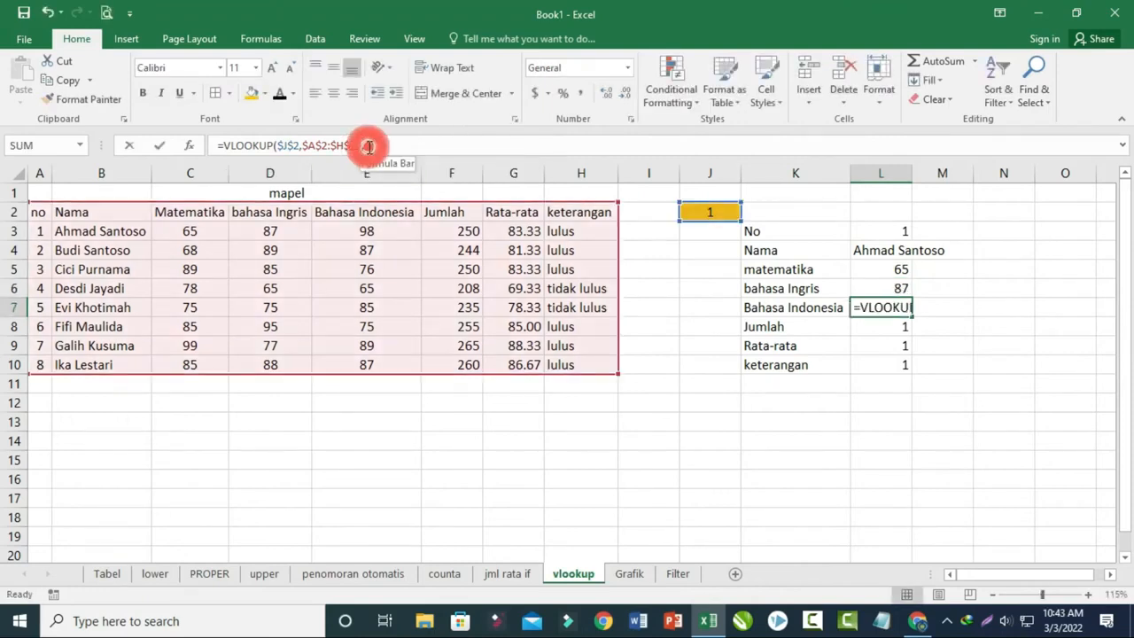
key(BackSpace)
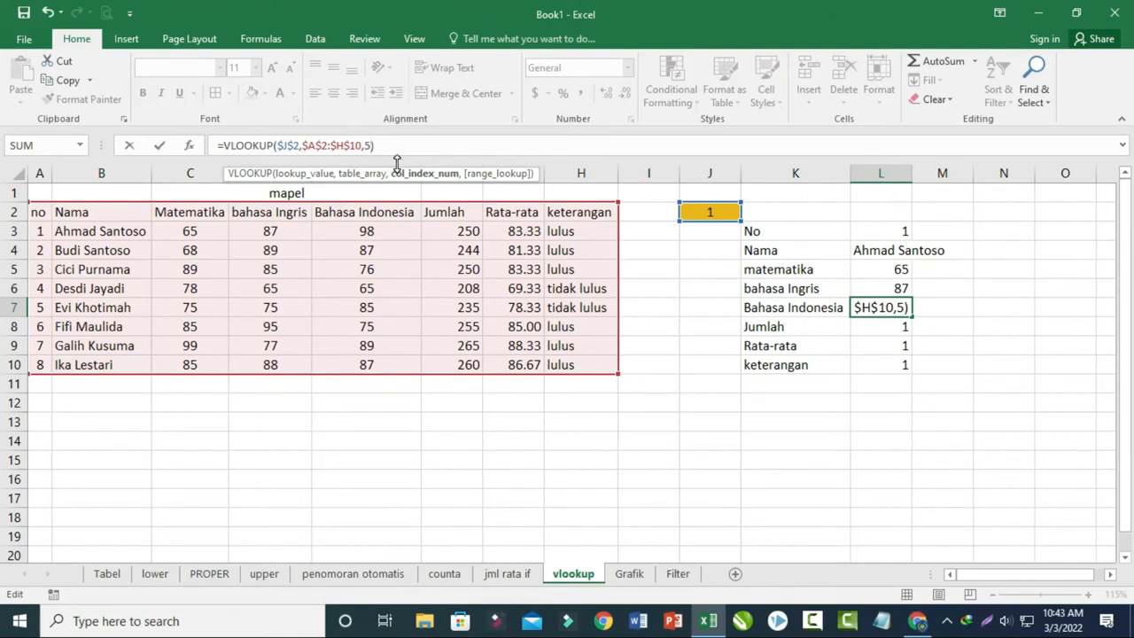
text(5)
key(Return)
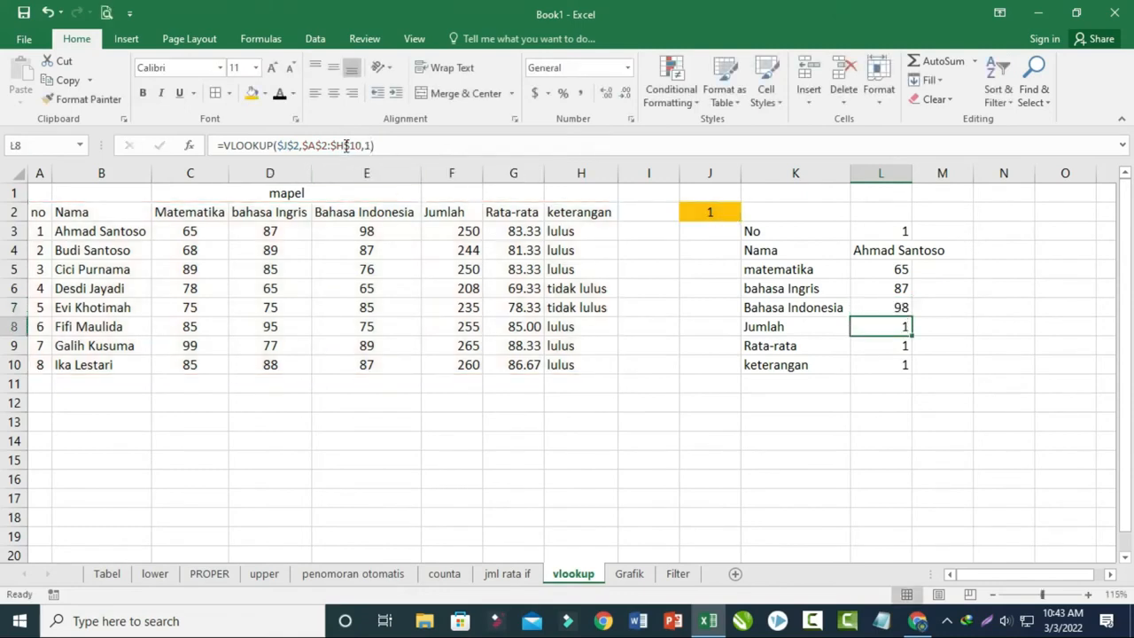
- Set the VLOOKUP column index to 6 in L8 for Jumlah and to 7 in L9 for Rata-rata
click(366, 146)
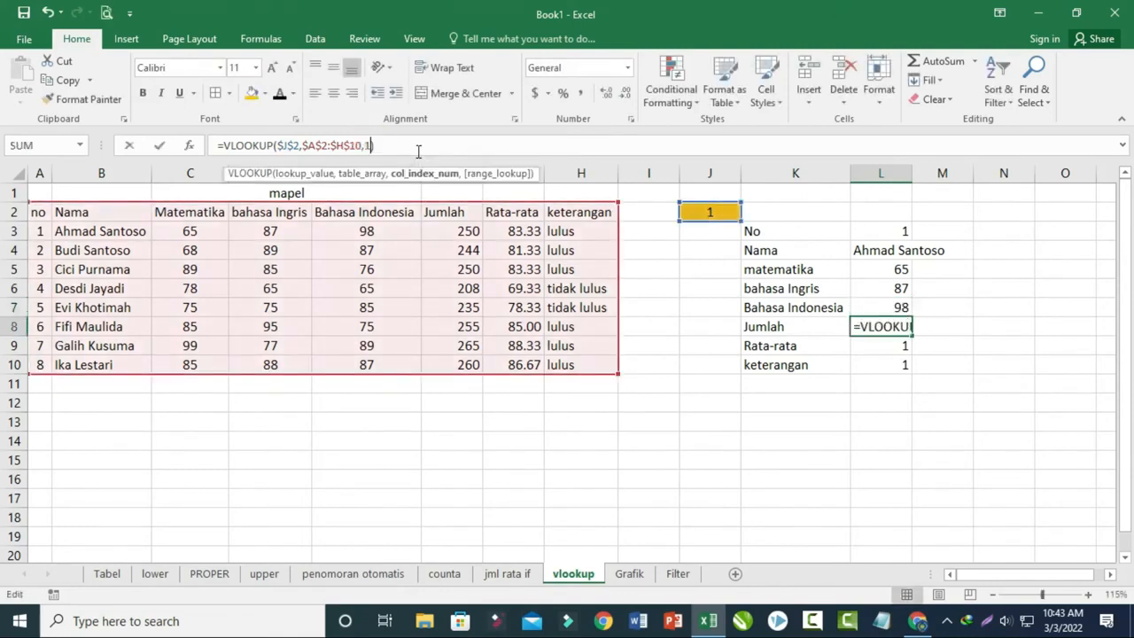
key(BackSpace)
text(6)
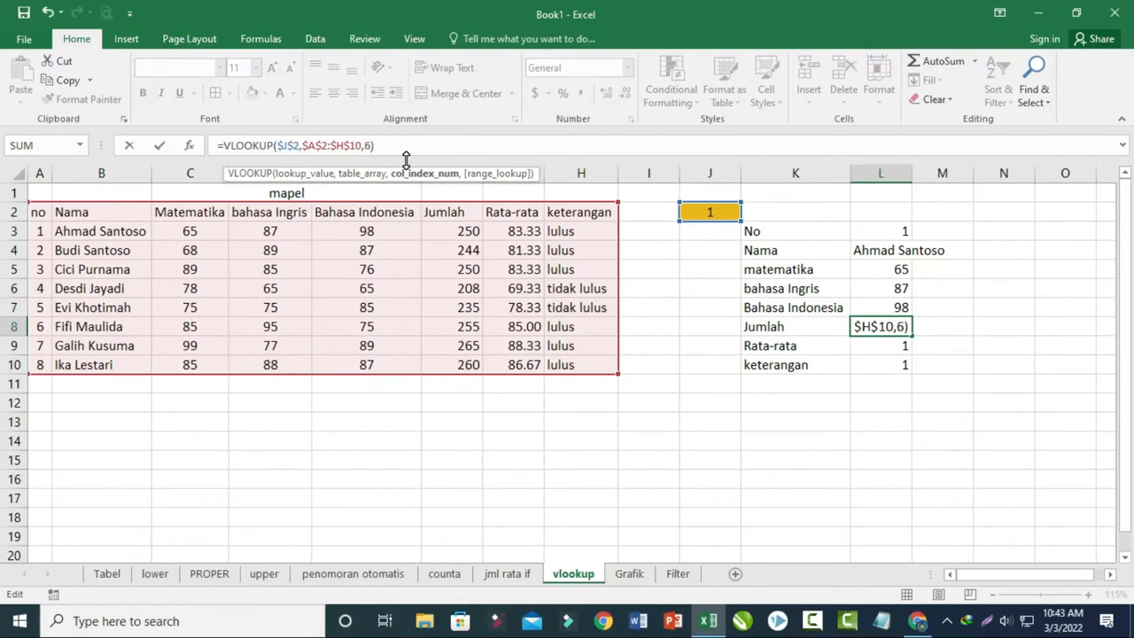
key(Return)
click(369, 146)
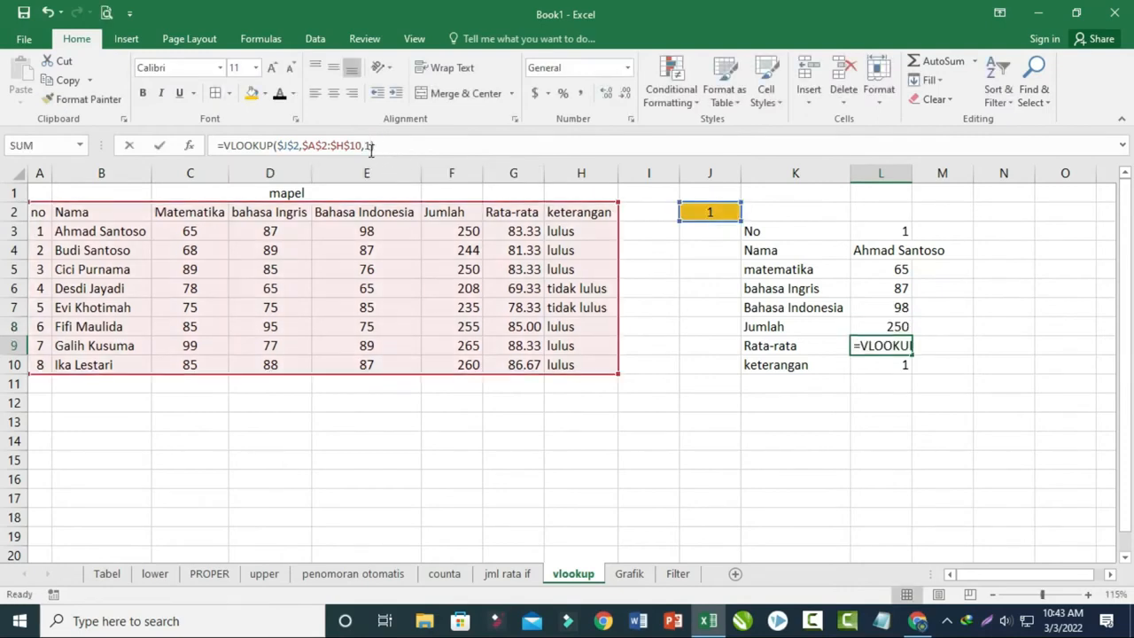
key(BackSpace)
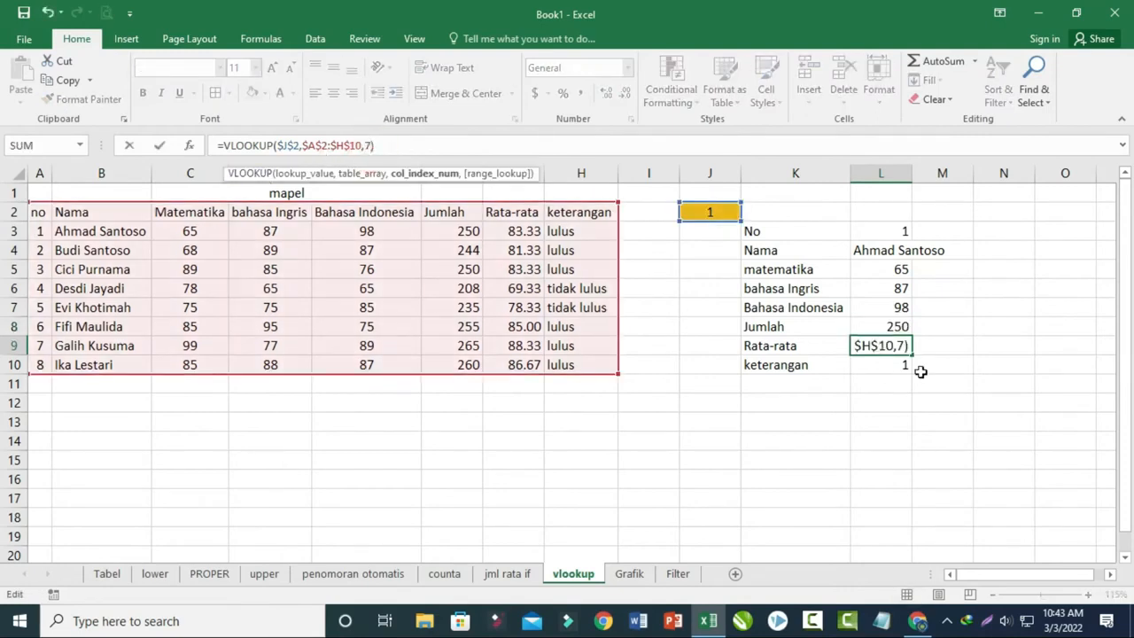
- Set the VLOOKUP column index to 8 in L10 for keterangan
click(901, 370)
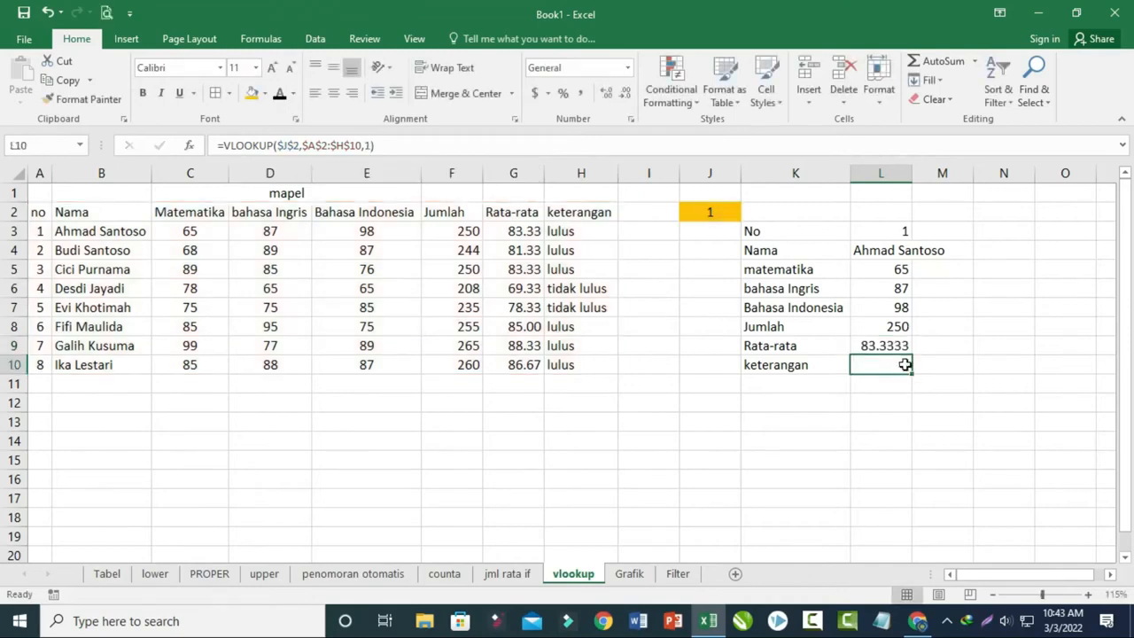
click(361, 145)
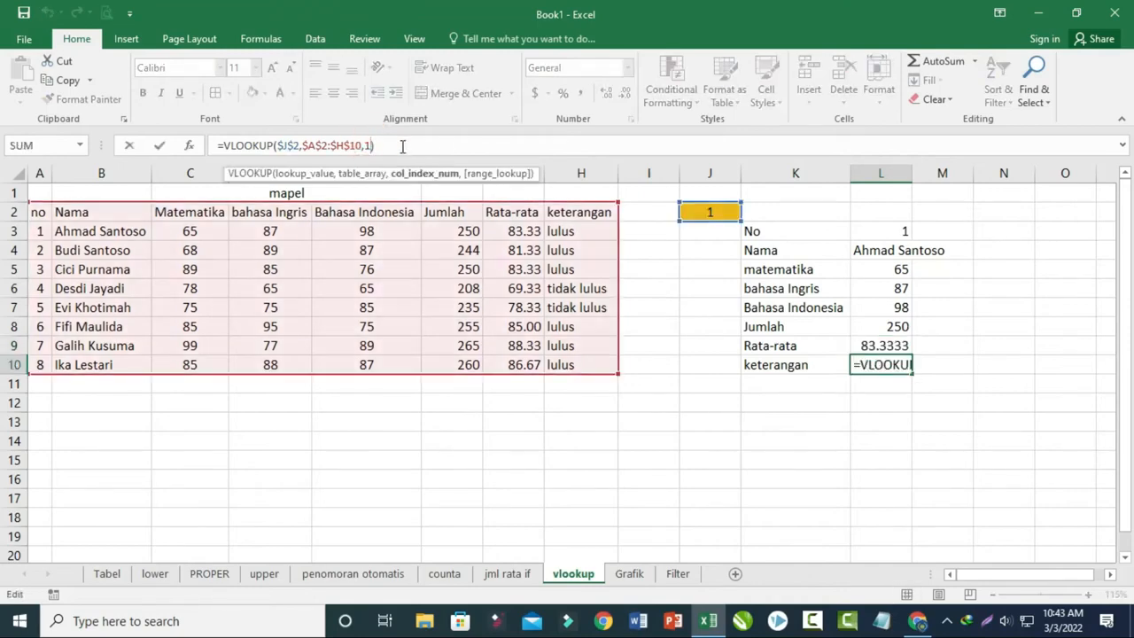
key(BackSpace)
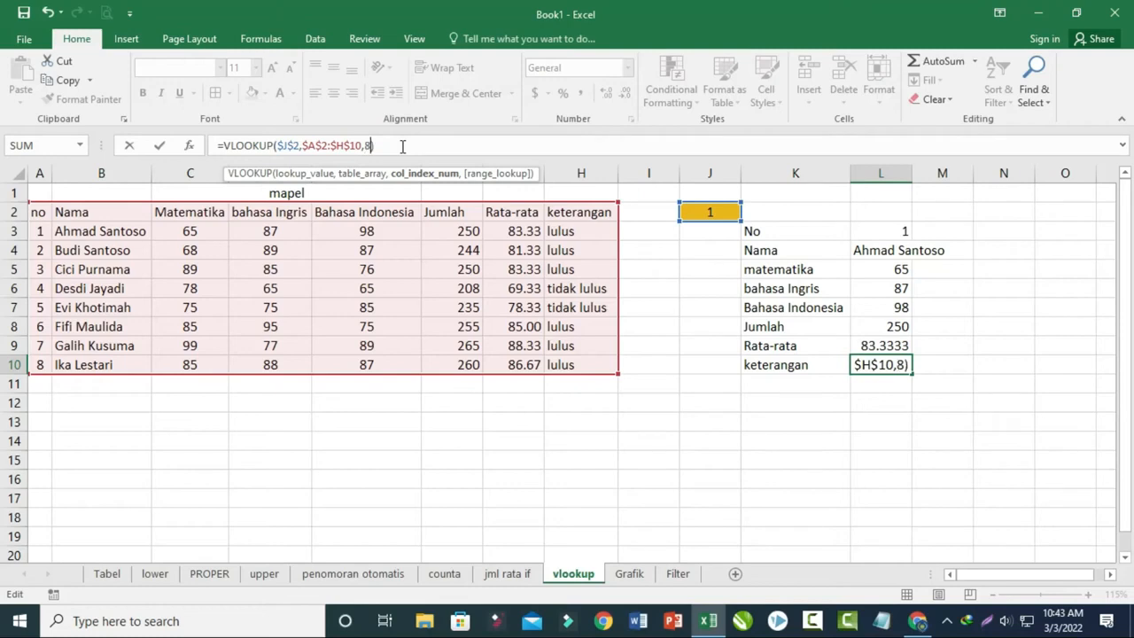
key(Return)
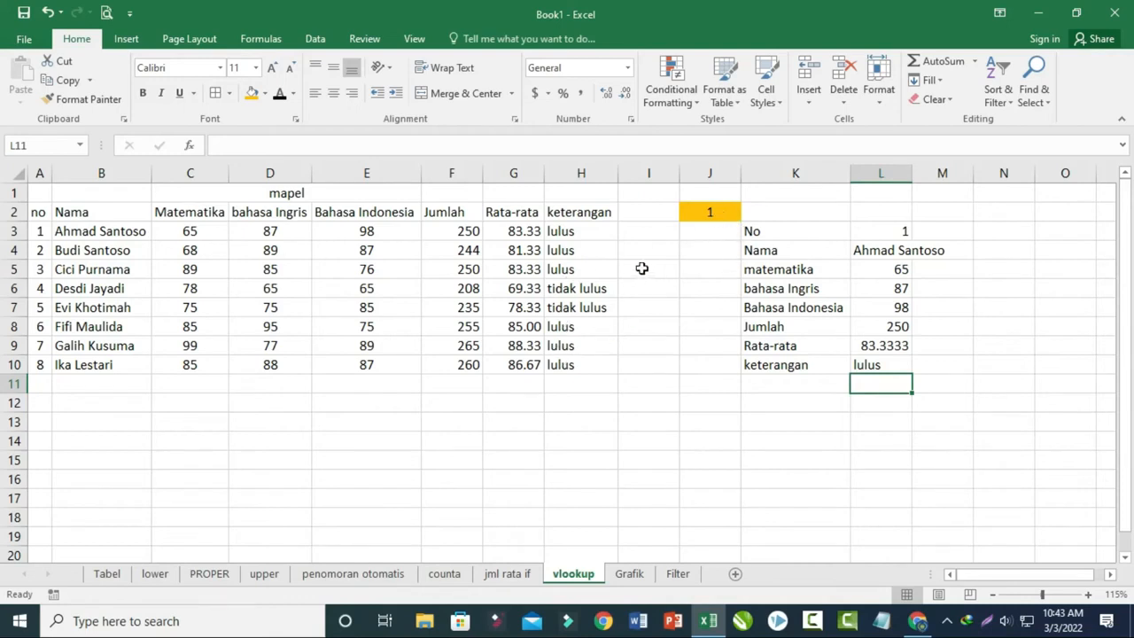
- Test the lookup with number 5 in J2 and widen column L to fit the returned name
click(698, 213)
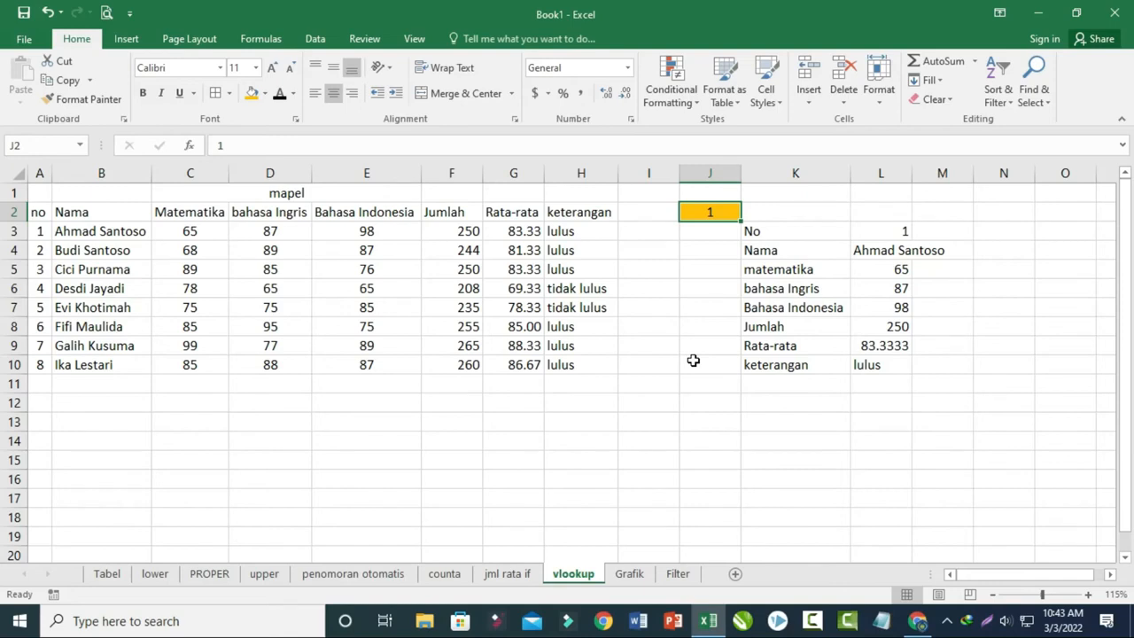
text(5)
key(Return)
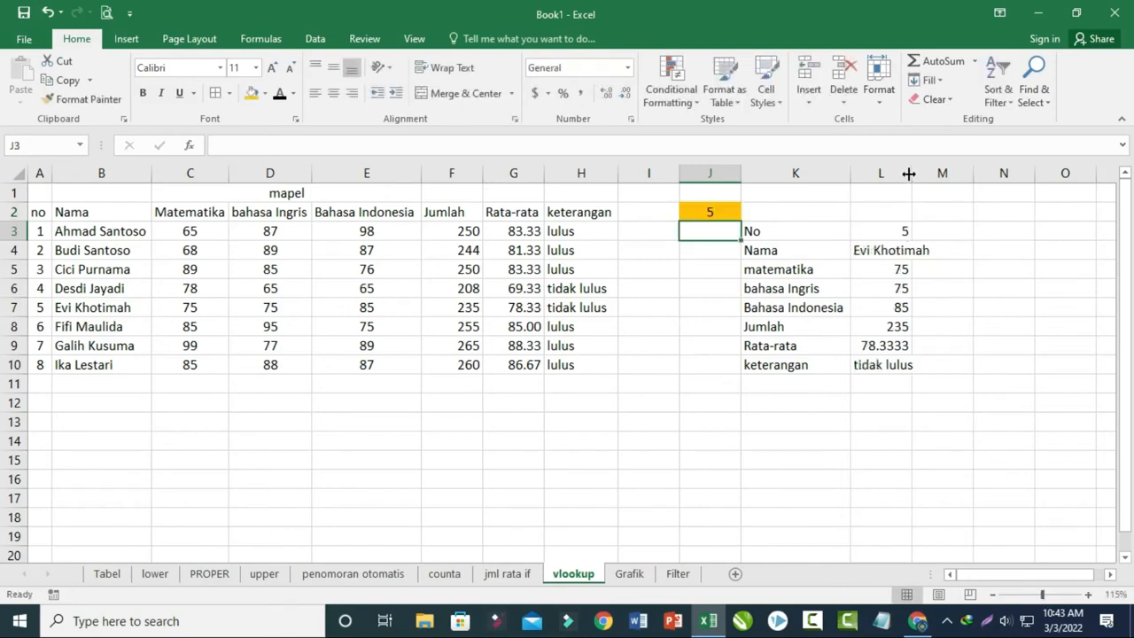
drag(909, 174, 943, 174)
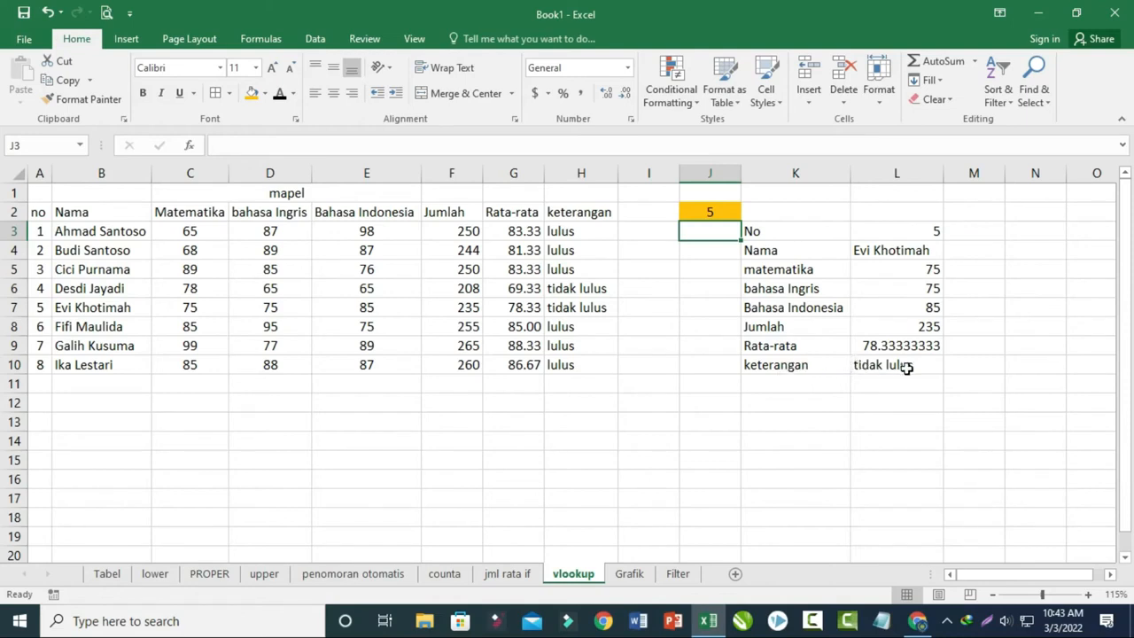
- Test the lookup with number 7 in J2, and finally with number 2
click(715, 211)
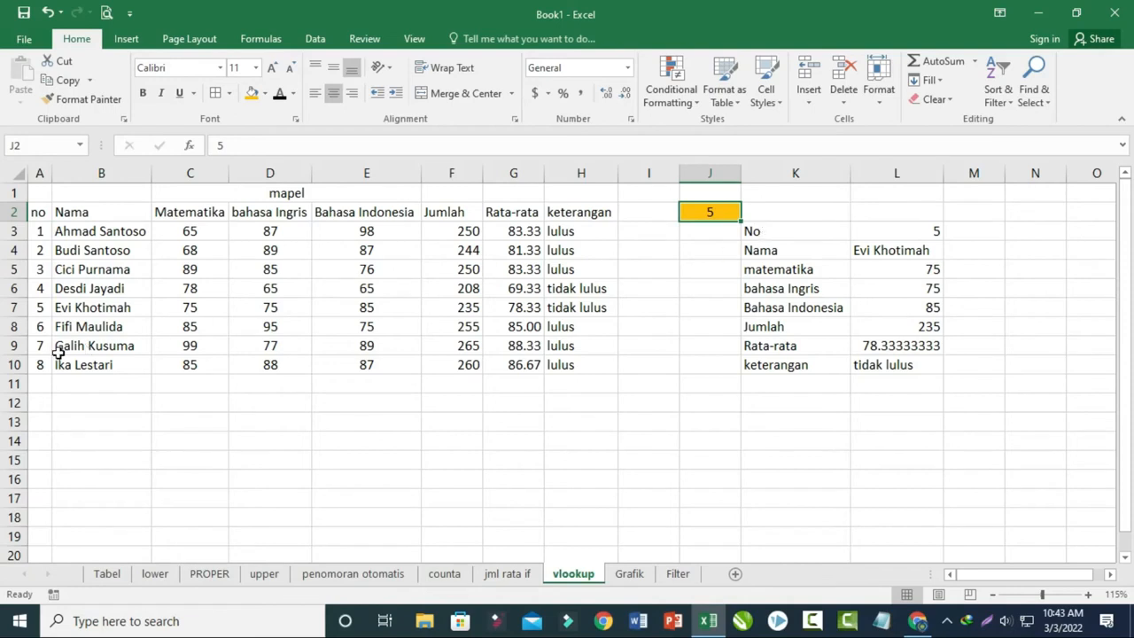
text(7)
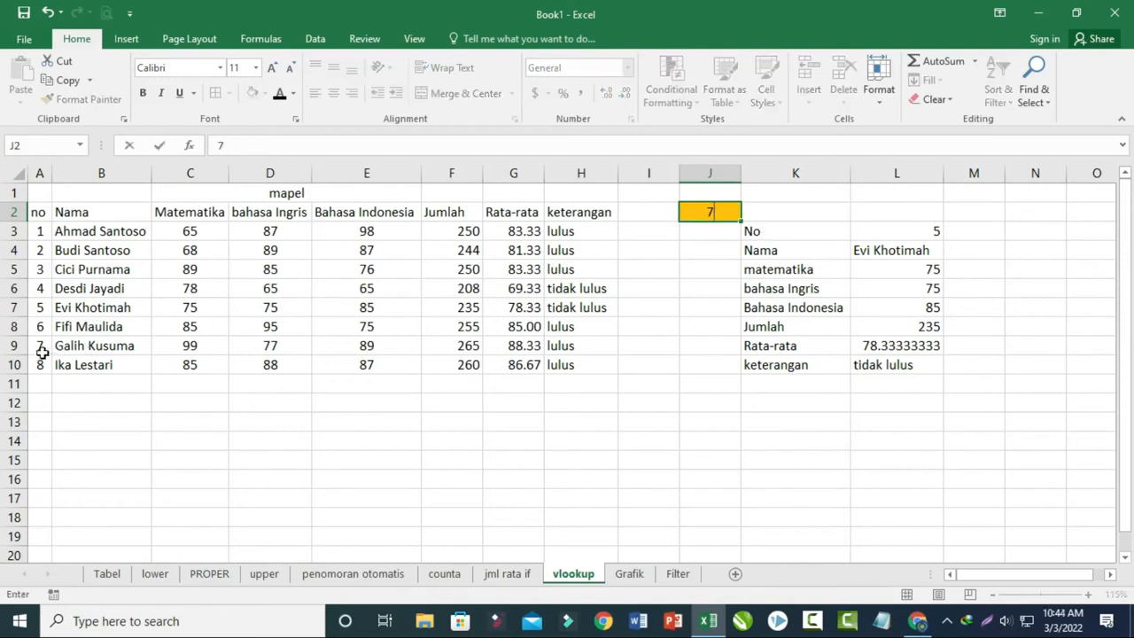
key(Return)
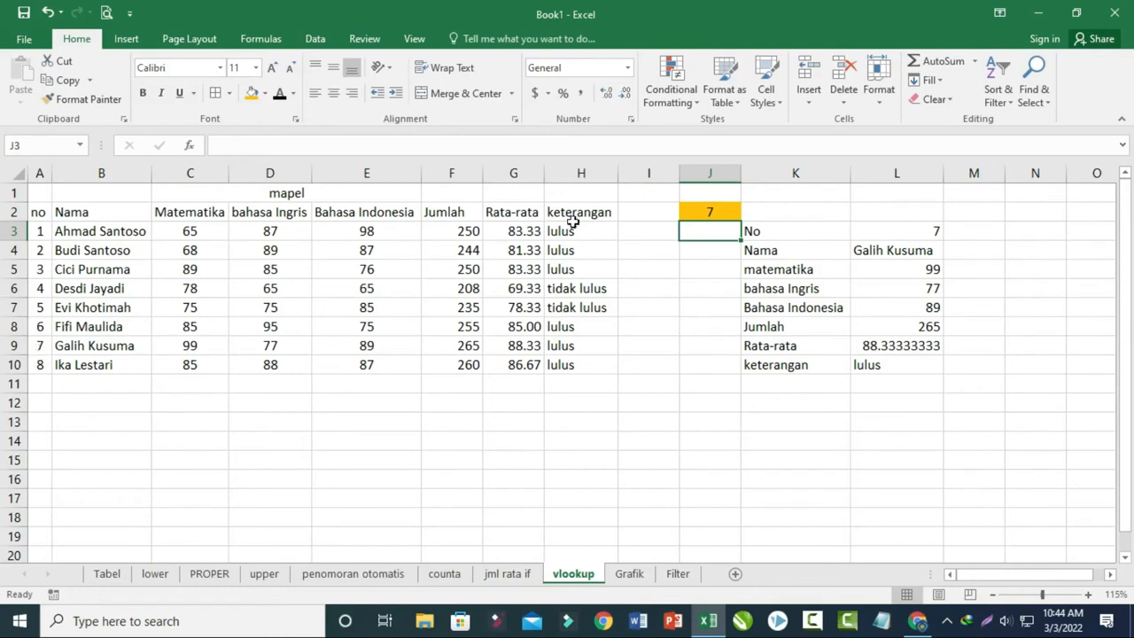
click(717, 210)
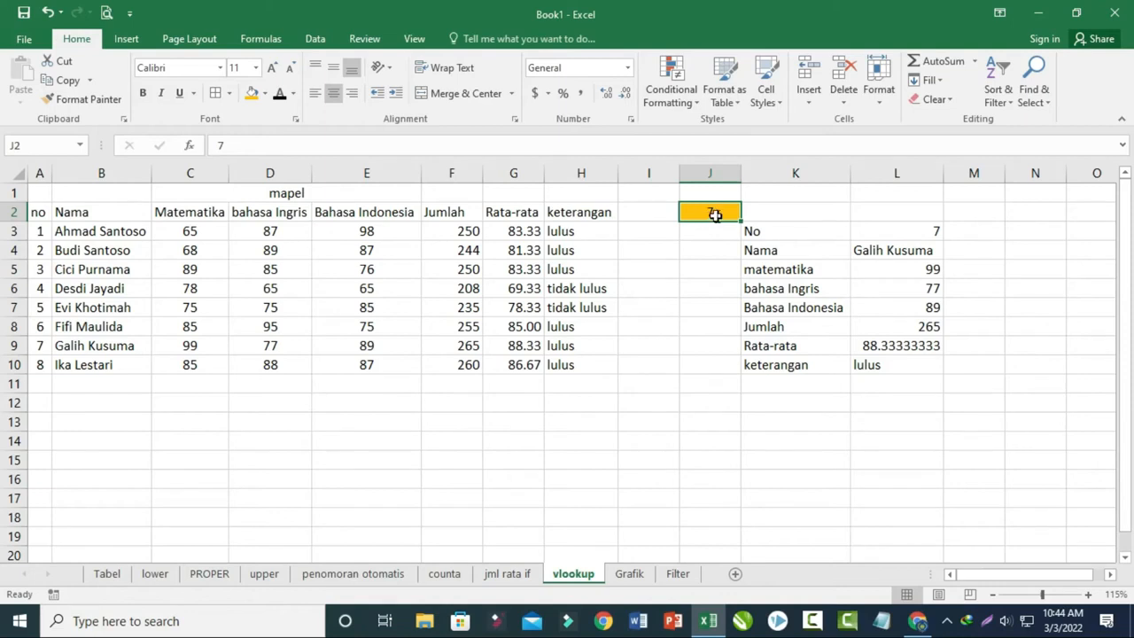
text(2)
key(Return)
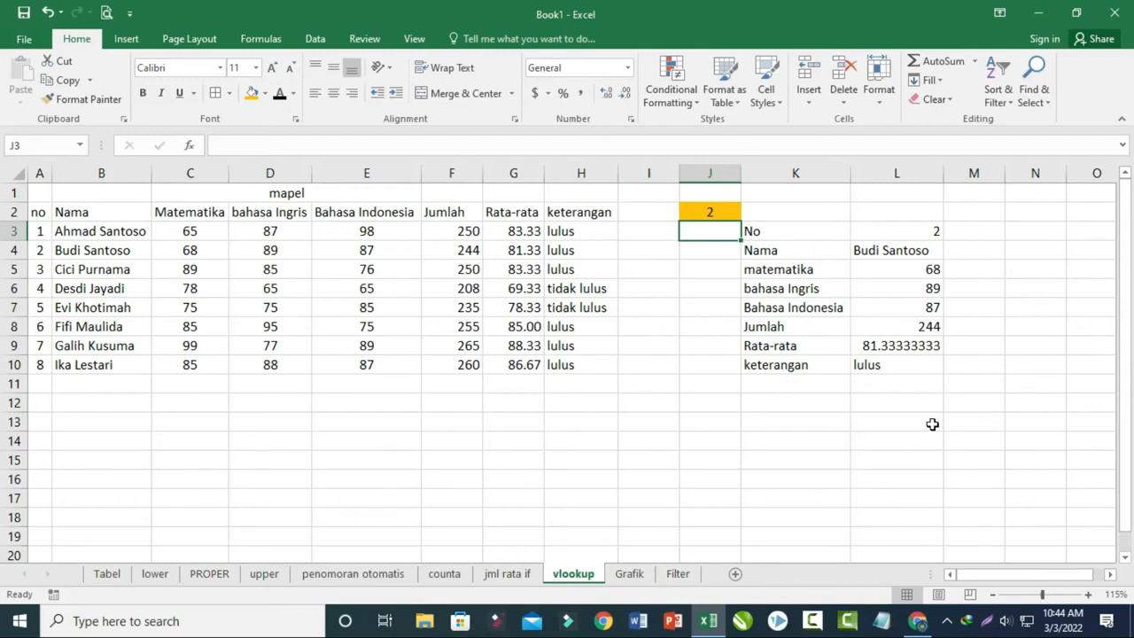
click(831, 423)
click(945, 401)
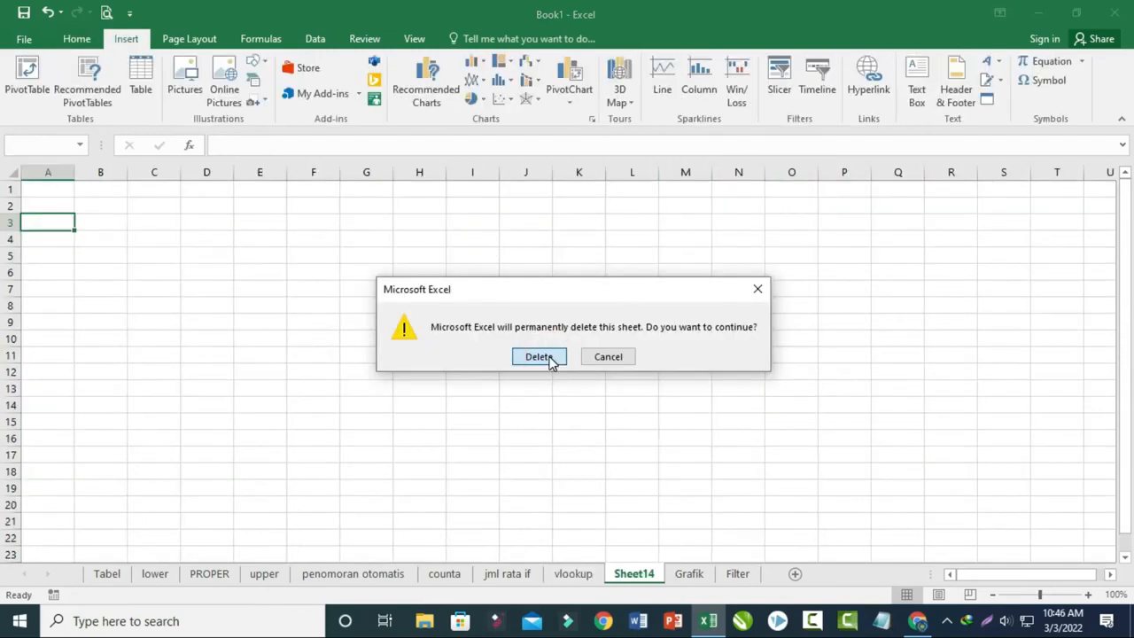
- Insert a 2-D clustered column chart from B2:G10 on the Grafik sheet and move it further right
click(539, 358)
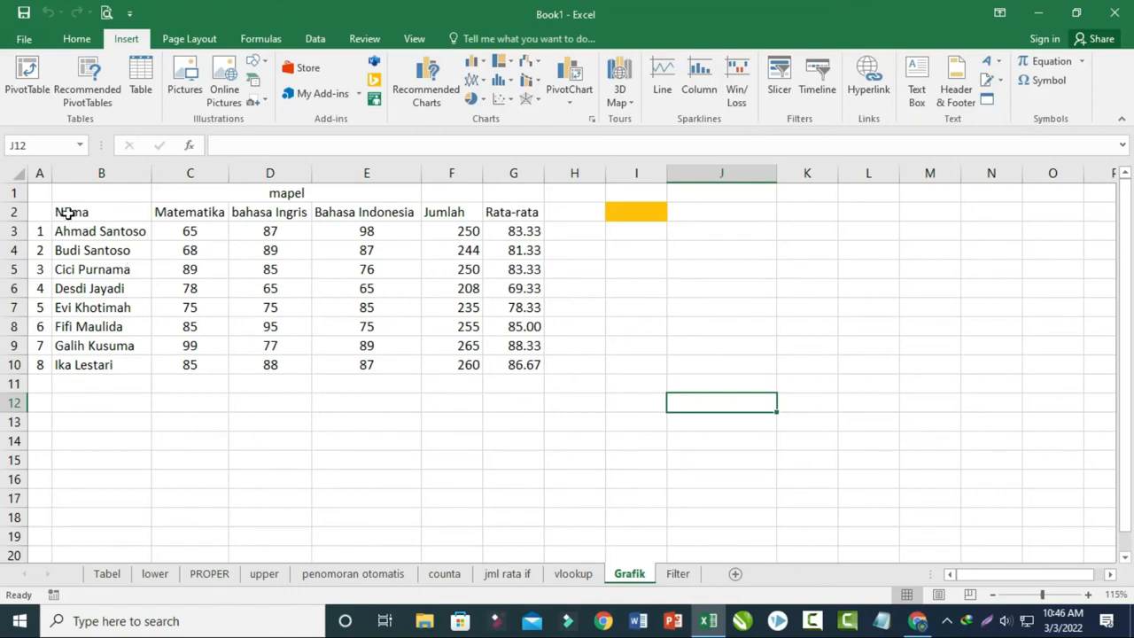
drag(68, 213, 503, 217)
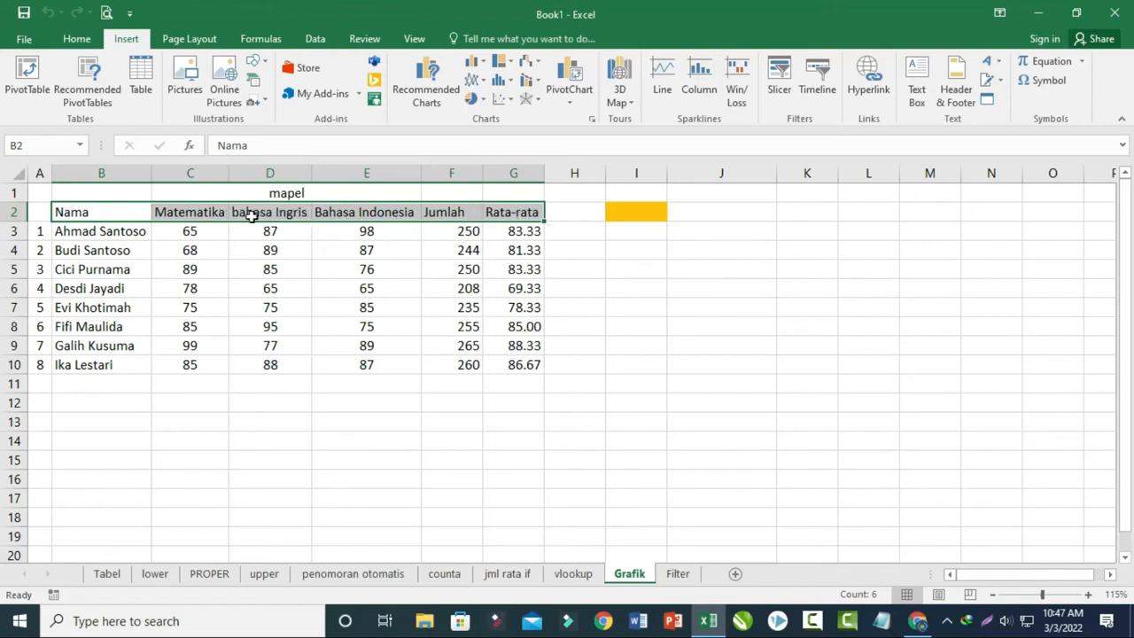
drag(116, 212, 508, 365)
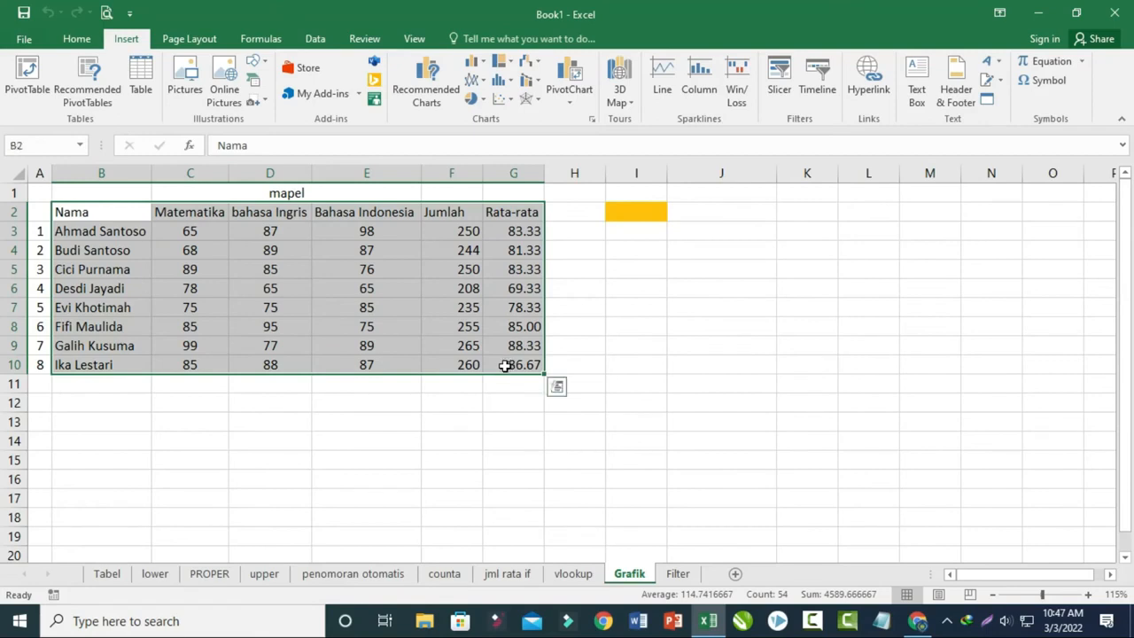
click(476, 64)
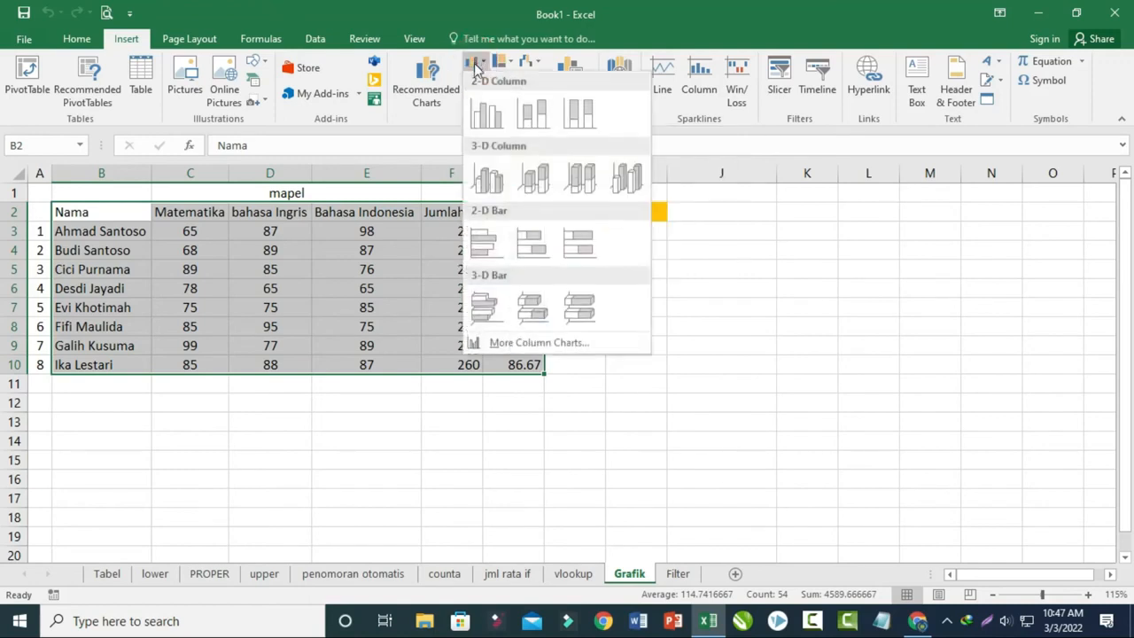
click(487, 117)
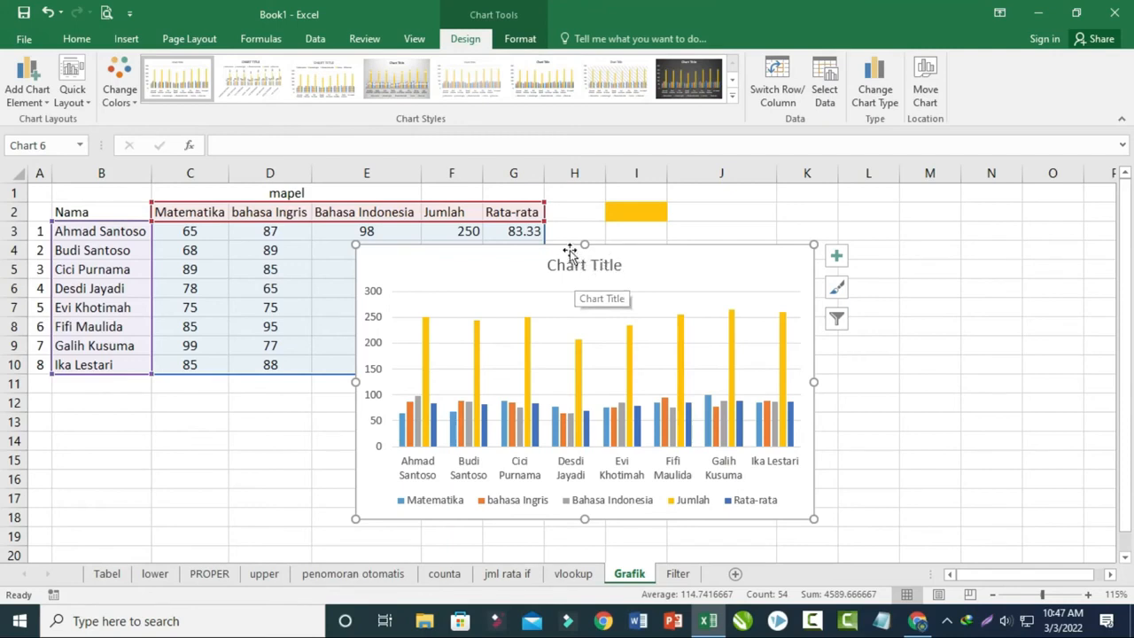
drag(587, 245, 693, 226)
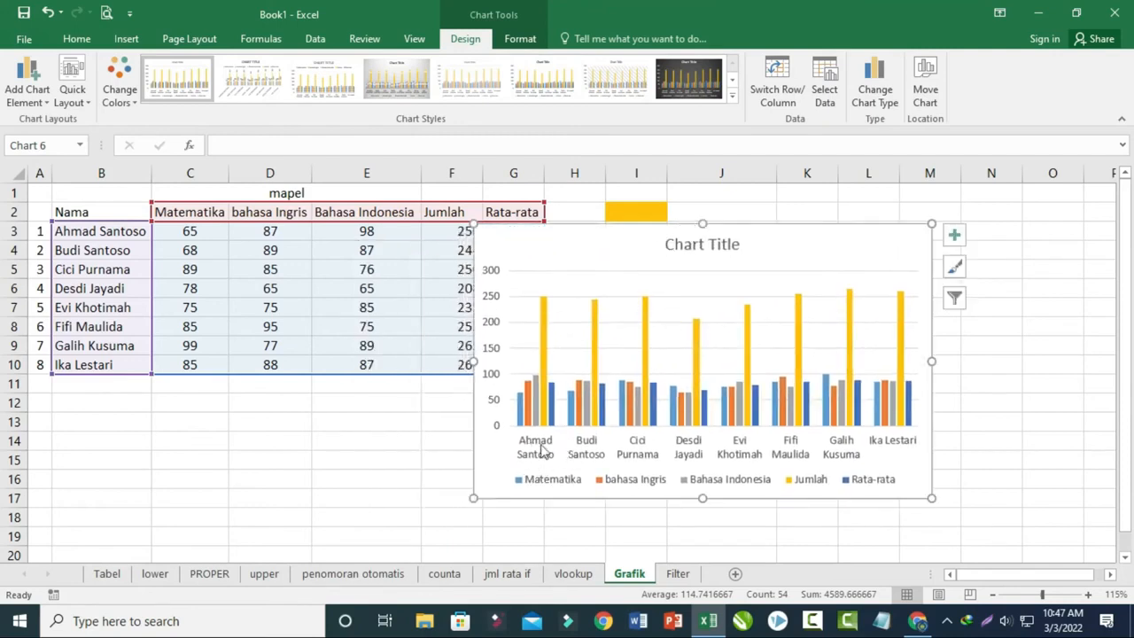
- Change the chart title to "perolehan nilai ujian" and close the formatting pane
mouse_move(523, 413)
double_click(695, 244)
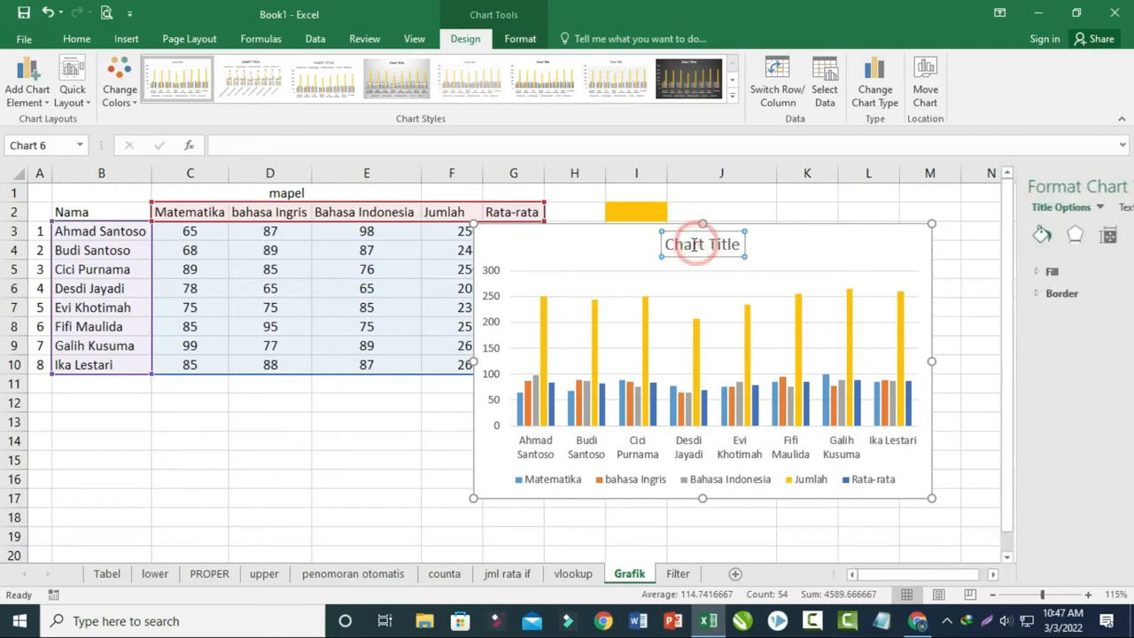
drag(666, 244, 736, 249)
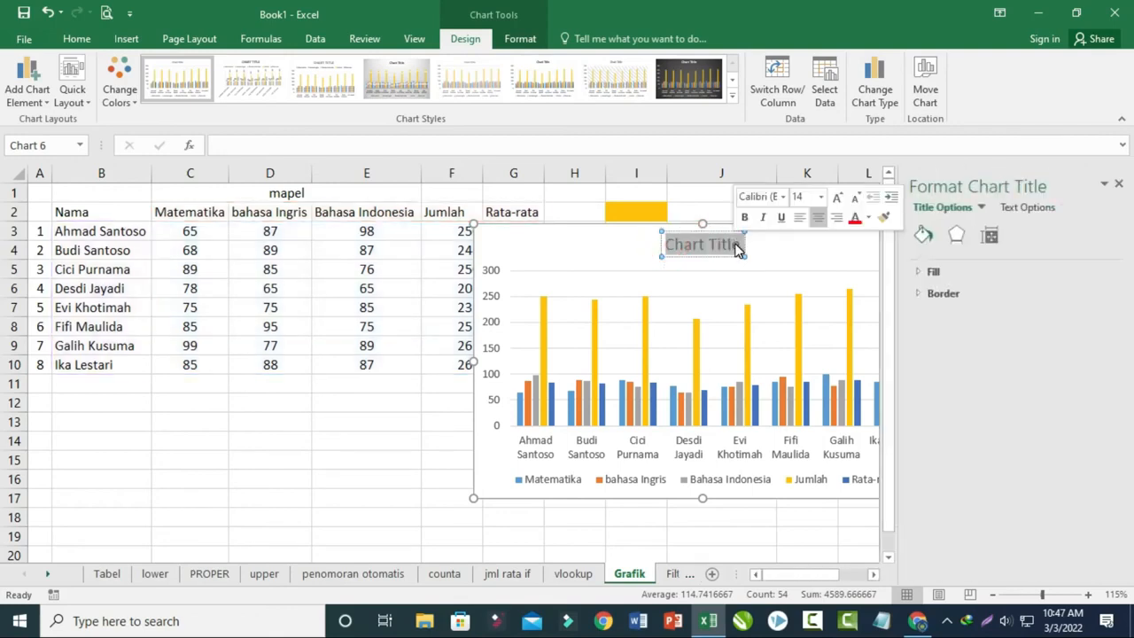
text(pe)
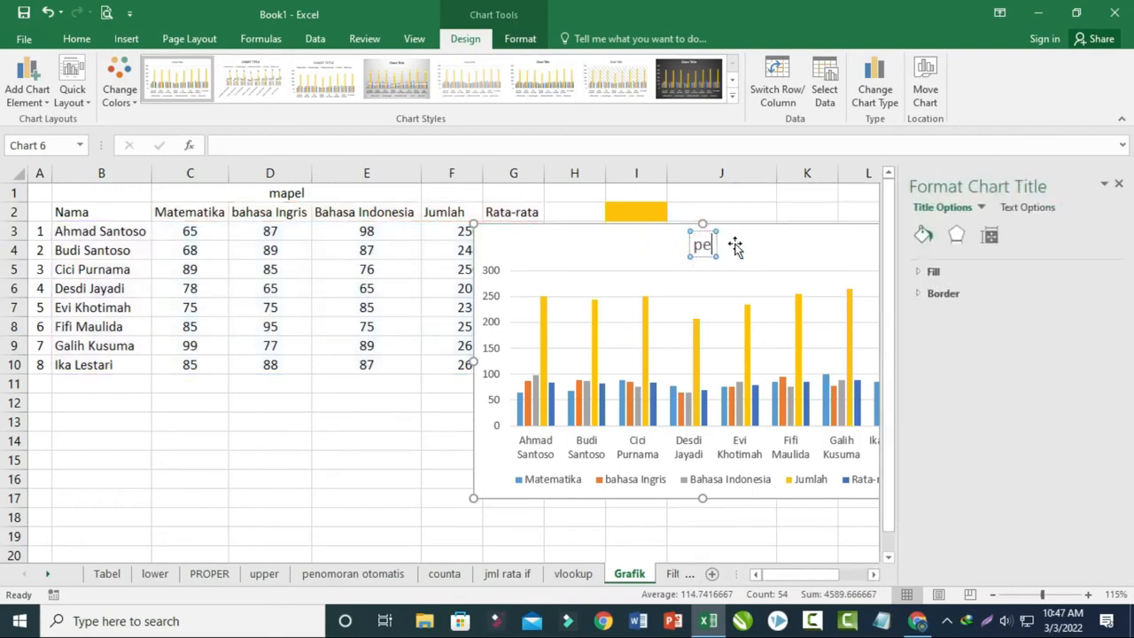
text(roleh)
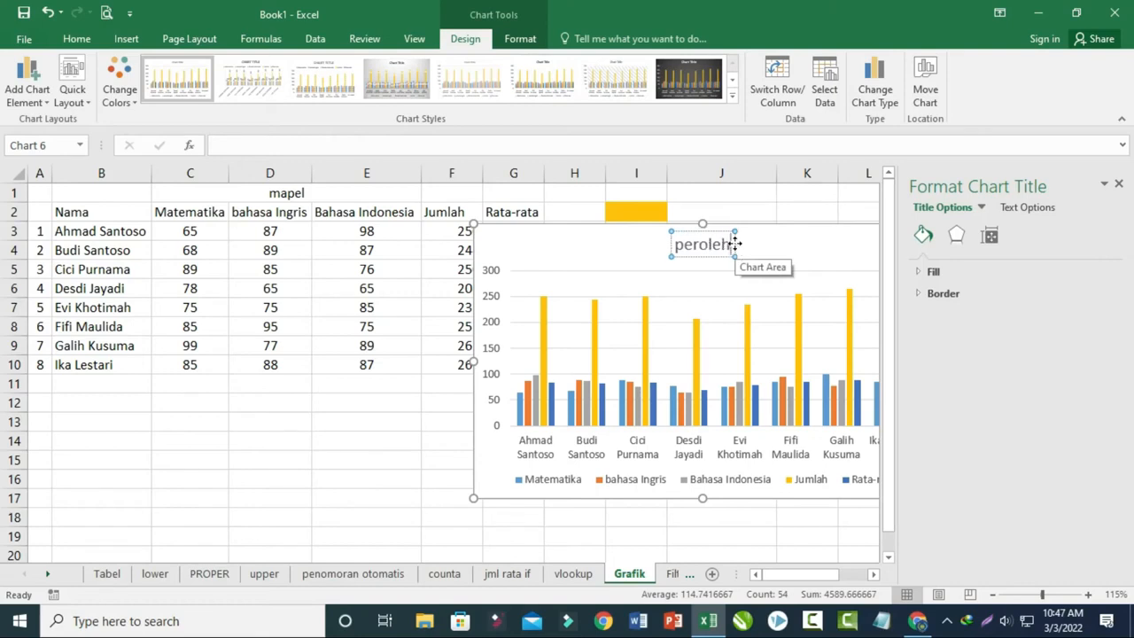
text(an nilai ujian)
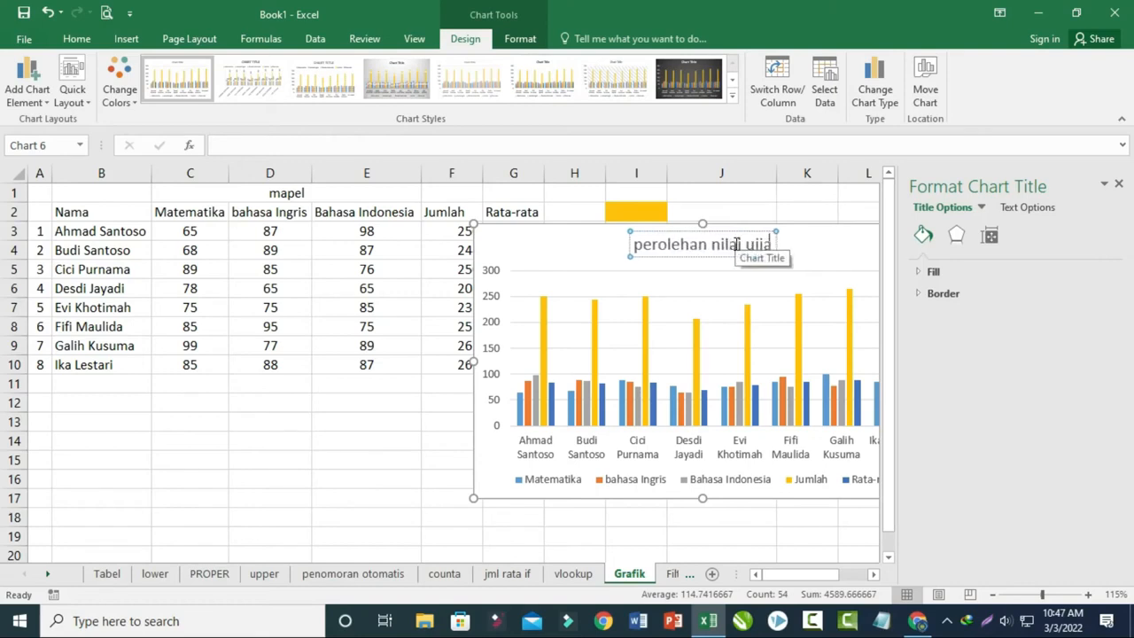
click(795, 518)
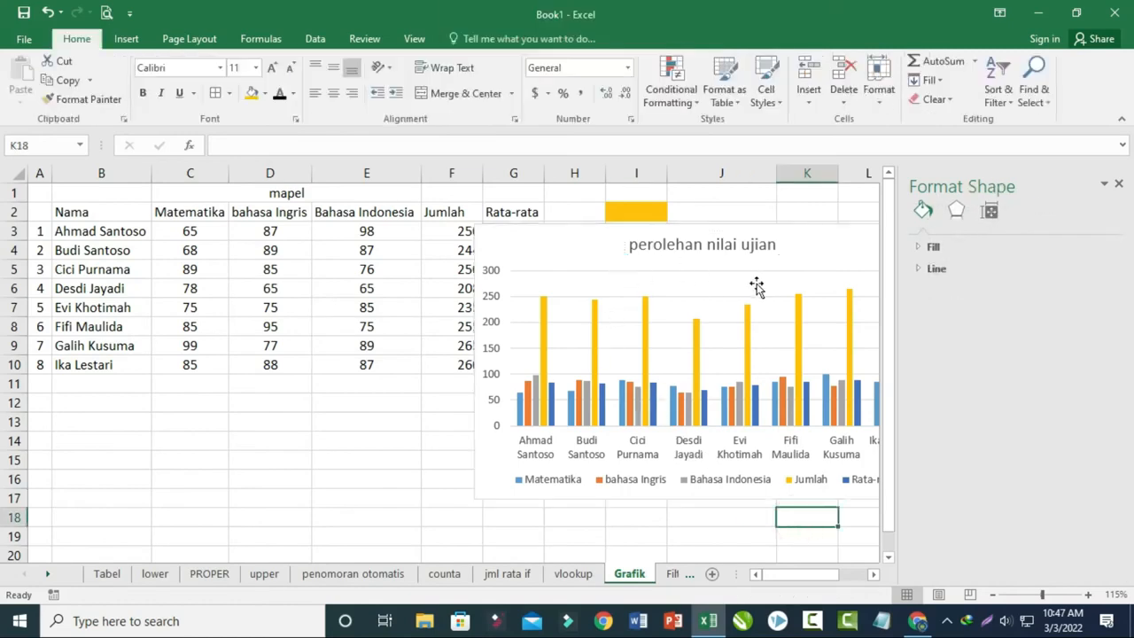
click(1122, 186)
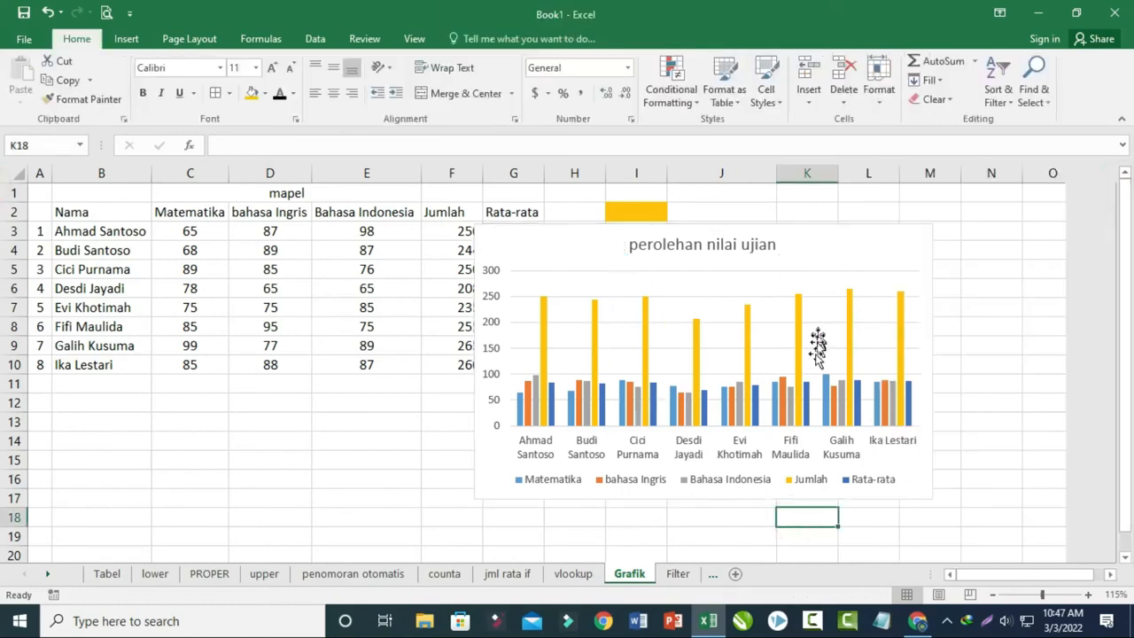
- Apply the dark chart style with glowing outlined columns to the chart
click(802, 390)
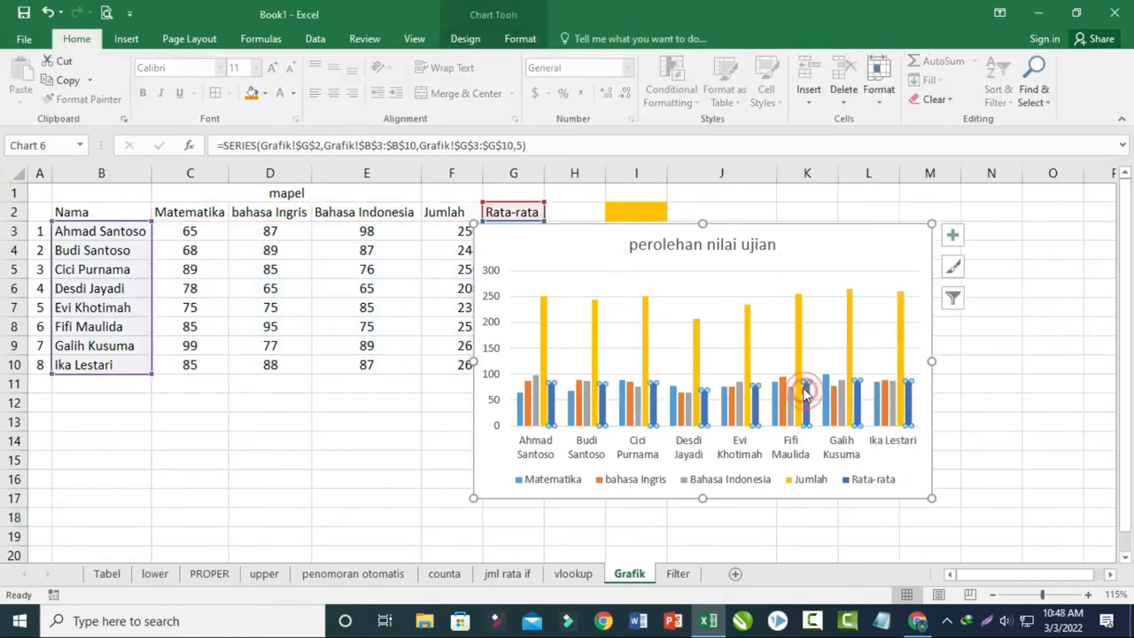
click(466, 39)
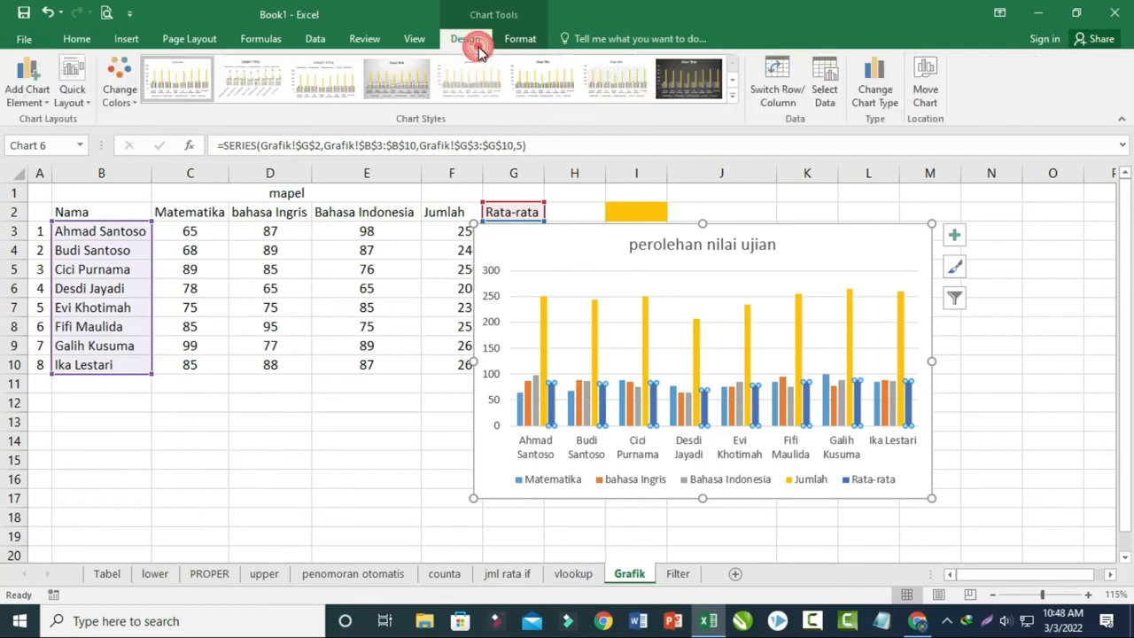
click(732, 95)
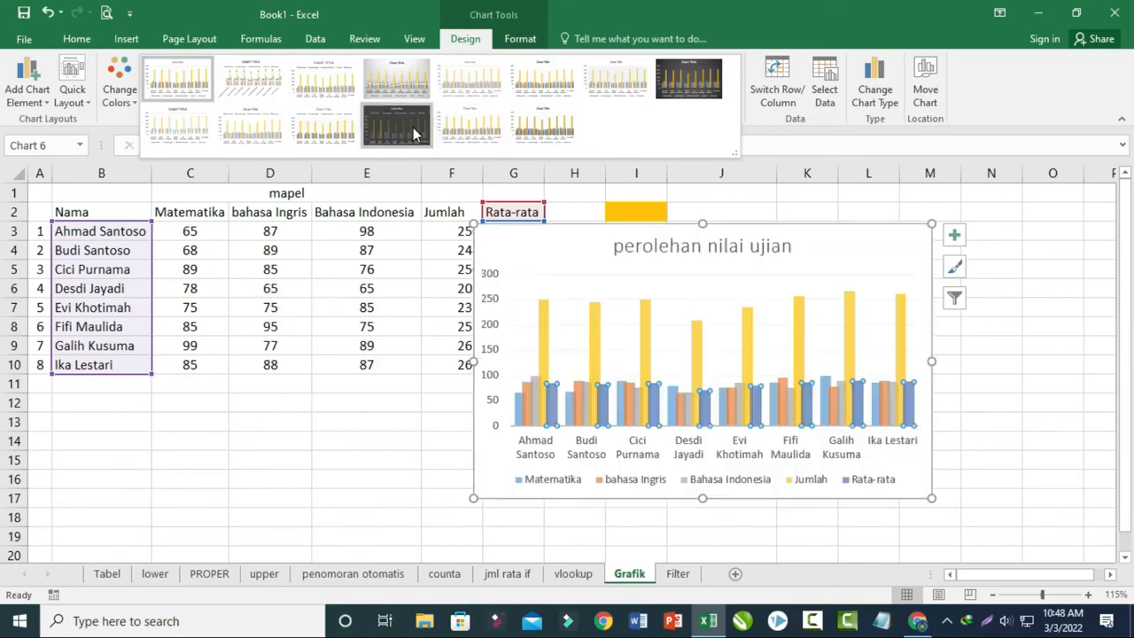
click(397, 124)
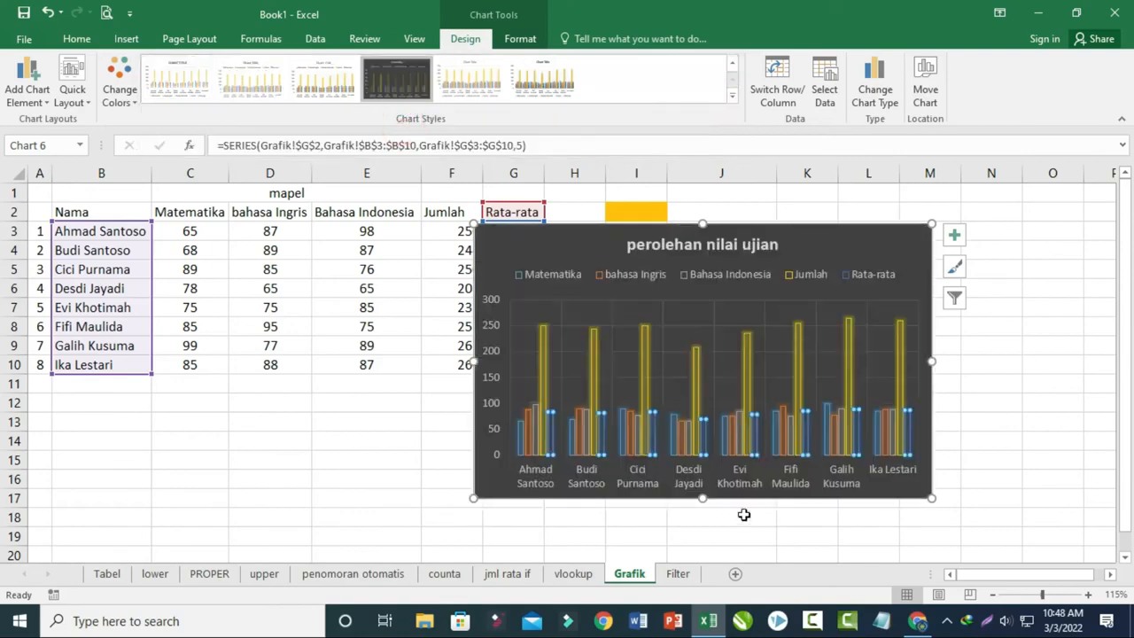
- Move the chart clear of the data table to start in column H, and enlarge it to about row 18 and column O
drag(746, 223, 856, 235)
click(850, 230)
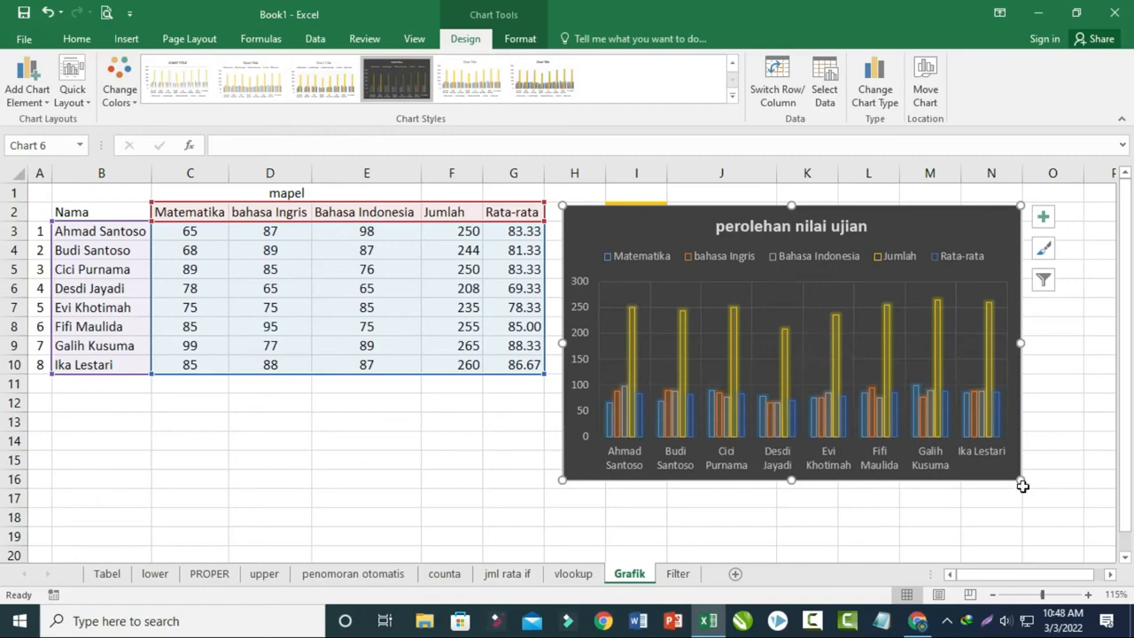
drag(1020, 478, 1068, 535)
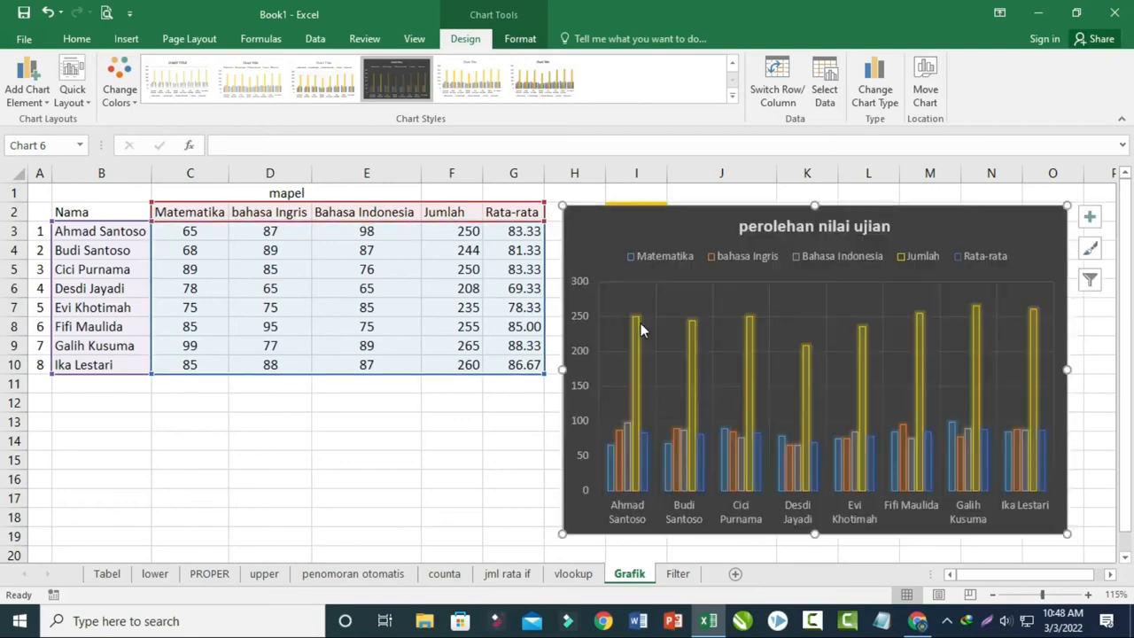
- On the Filter sheet, turn on filtering for the header row, row 2
click(676, 574)
click(575, 511)
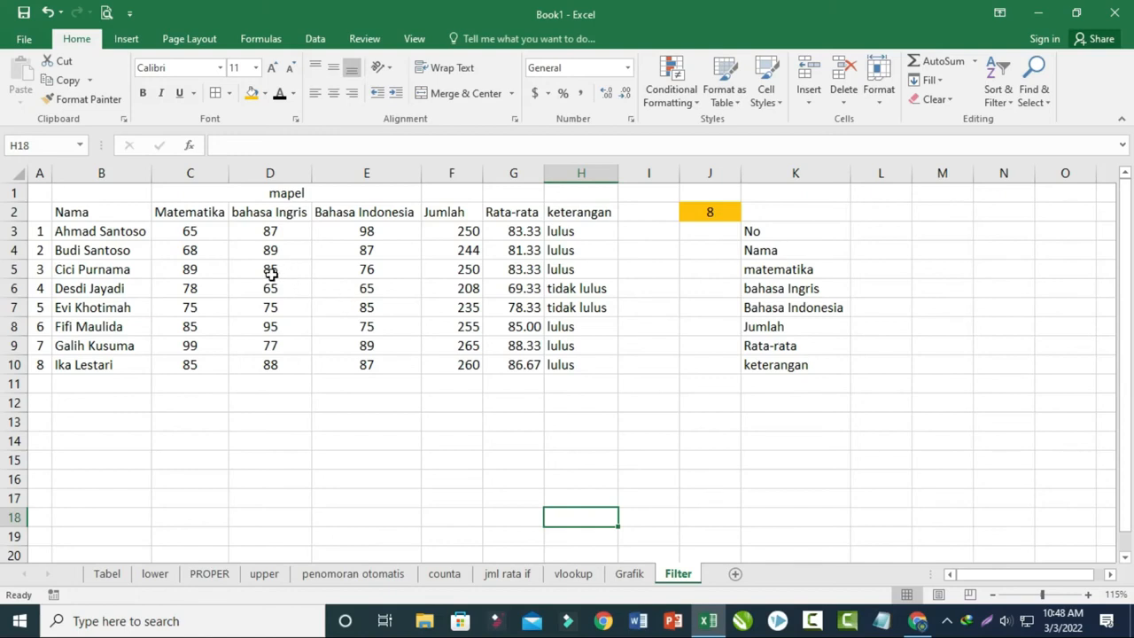
click(16, 211)
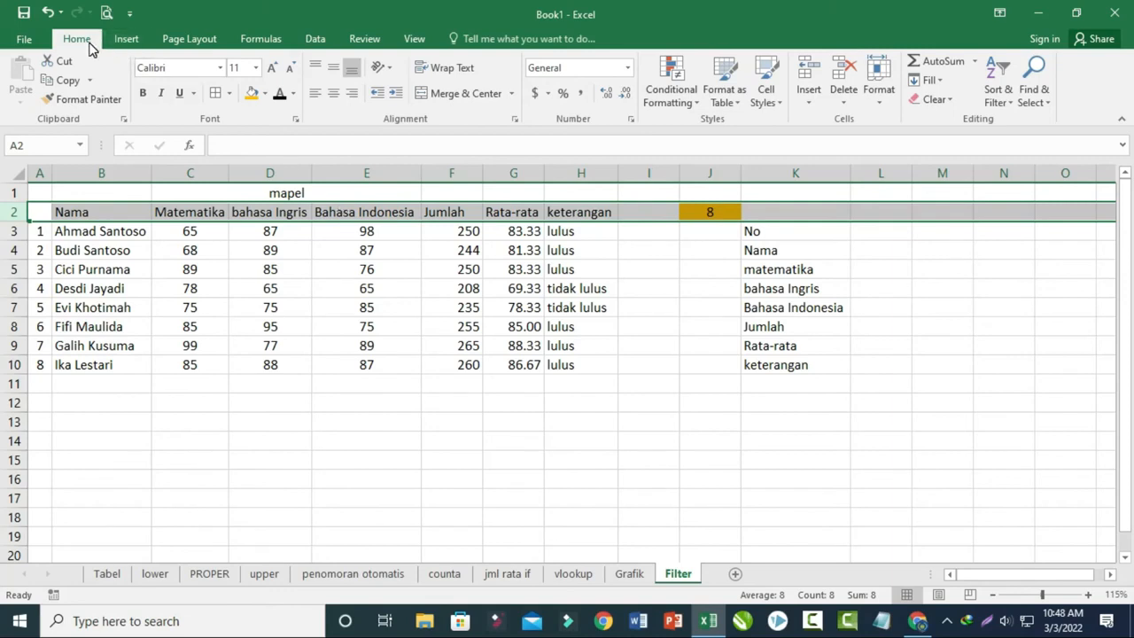
click(1007, 101)
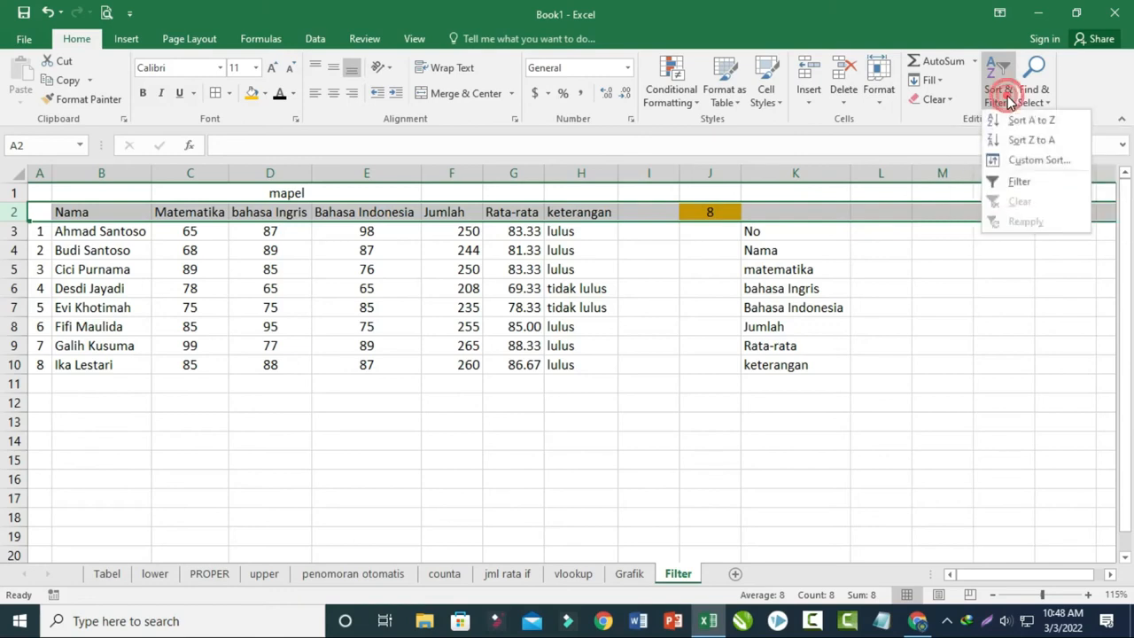
click(1013, 187)
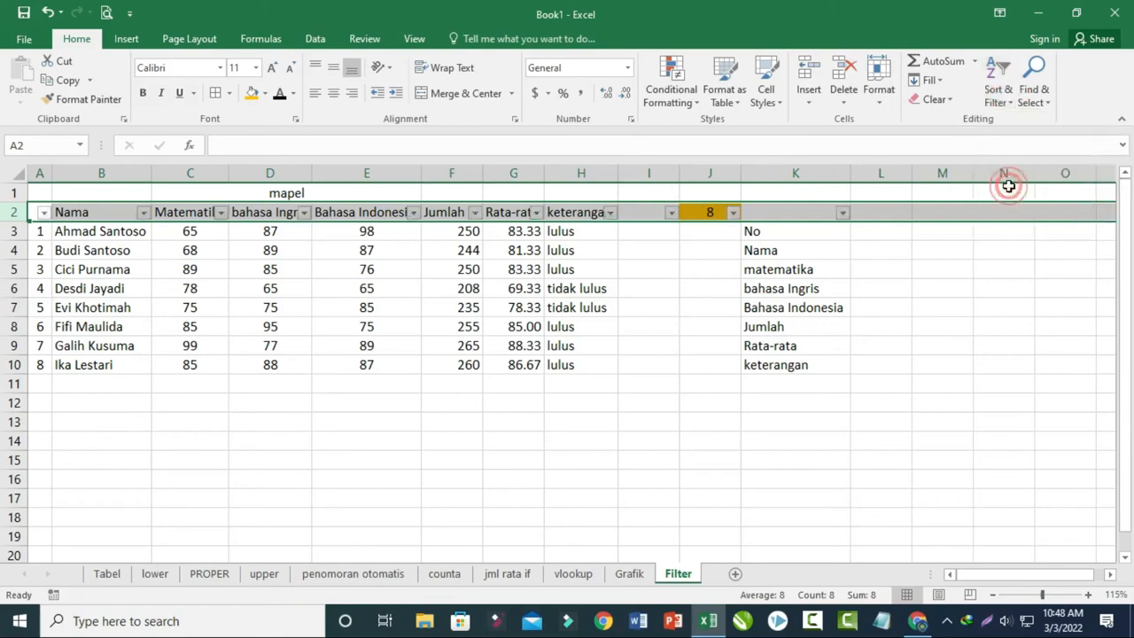
click(503, 447)
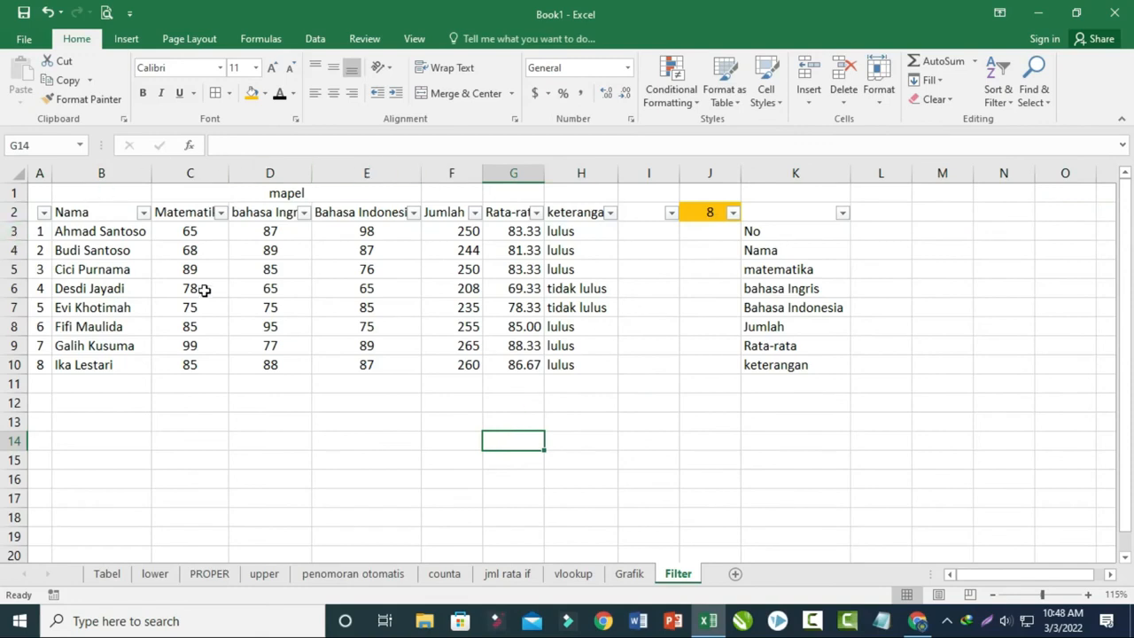
- Filter the keterangan column to show only the "lulus" rows
click(611, 214)
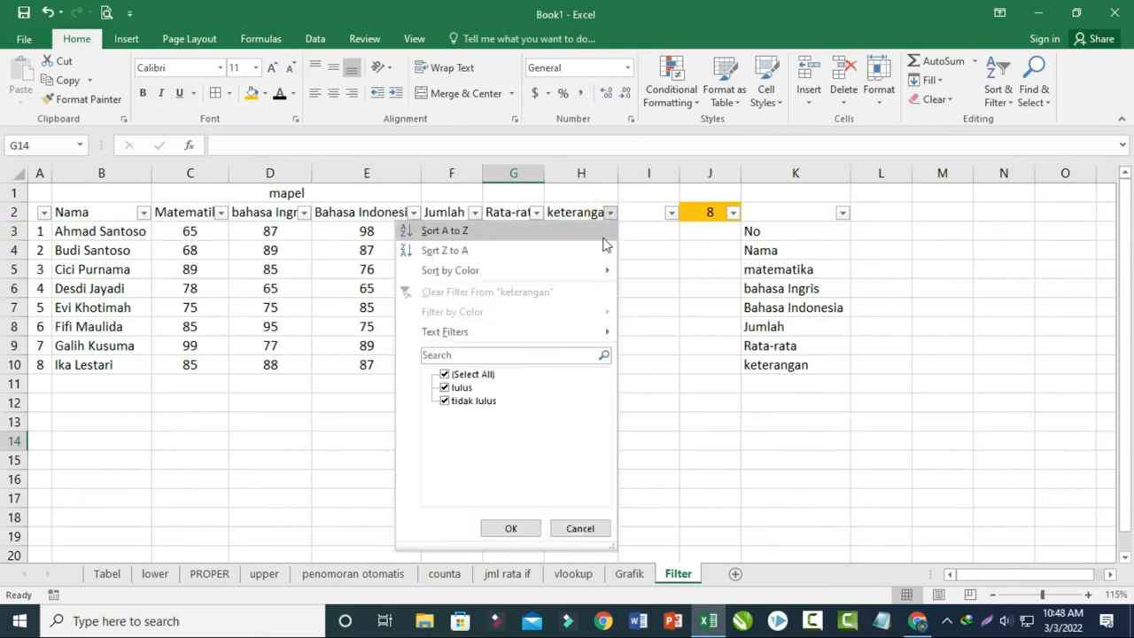
click(446, 375)
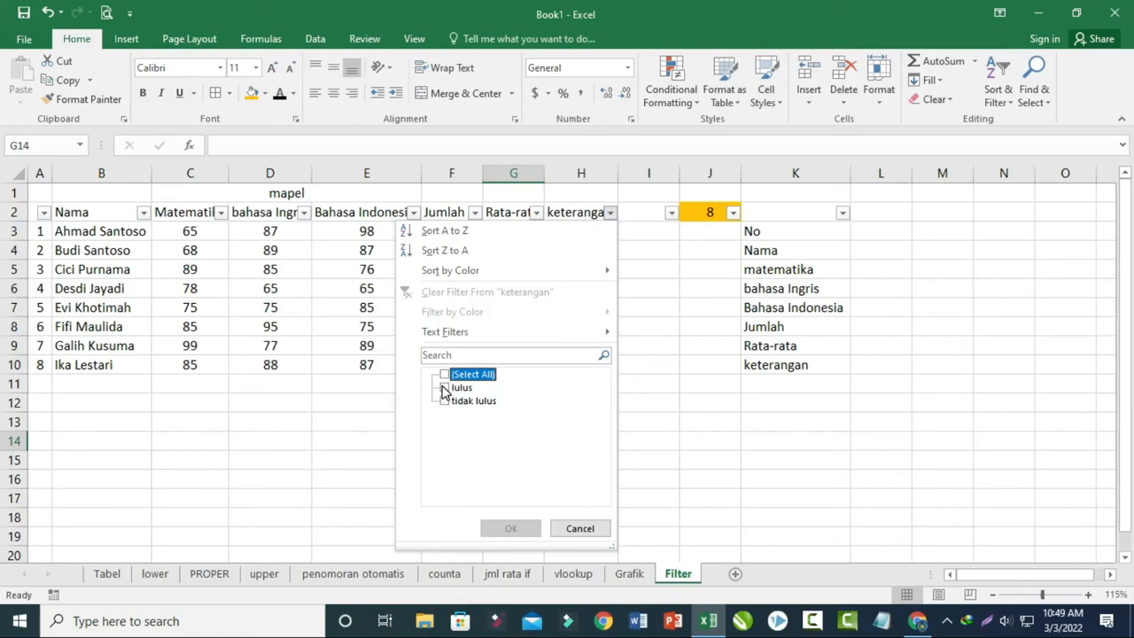
click(445, 388)
click(535, 528)
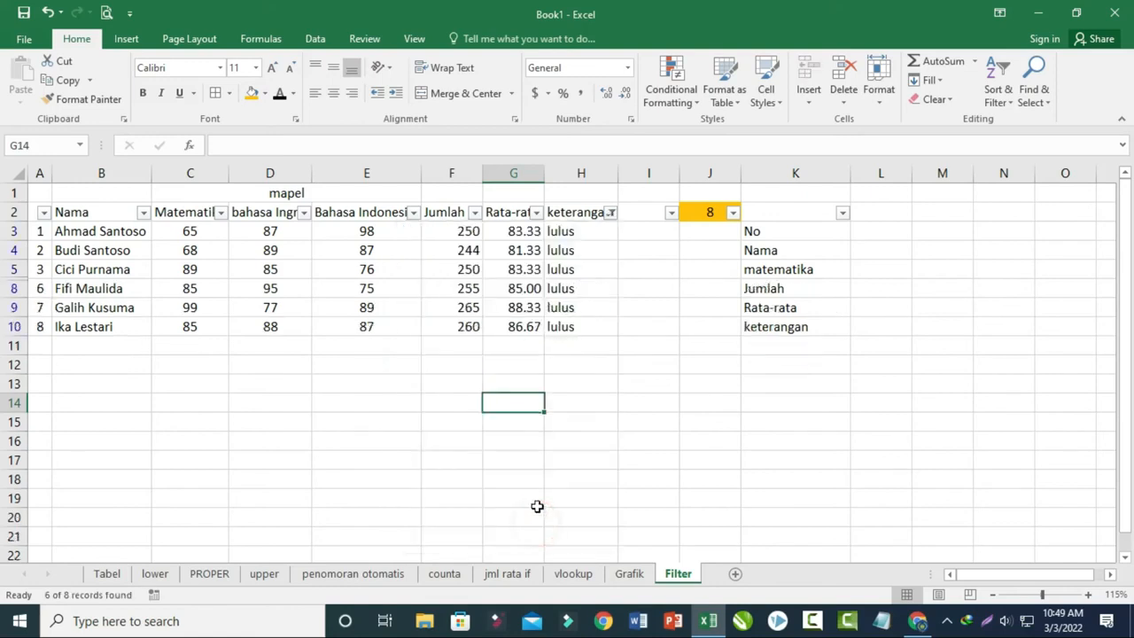
click(685, 437)
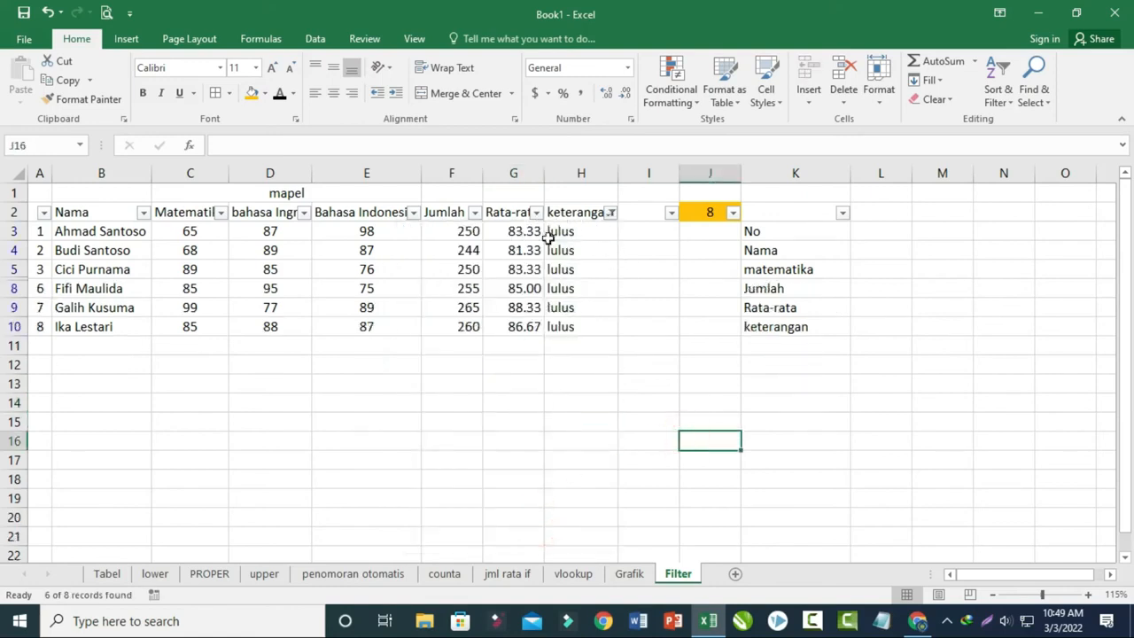
- Change the keterangan filter to show only the "tidak lulus" rows
click(611, 212)
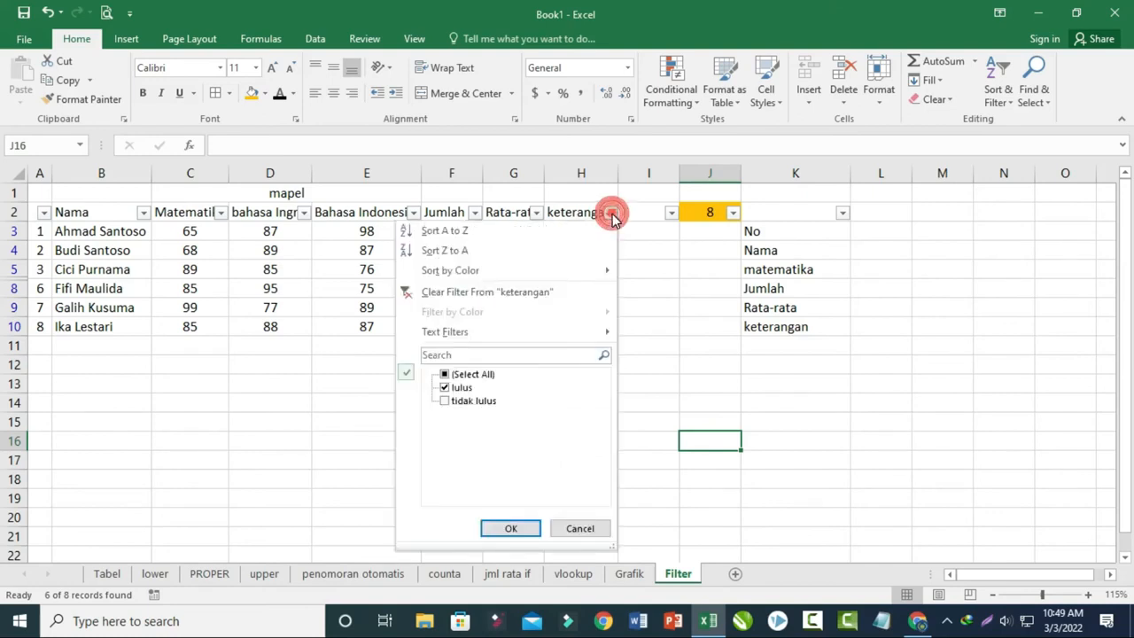
click(445, 390)
click(446, 388)
click(444, 400)
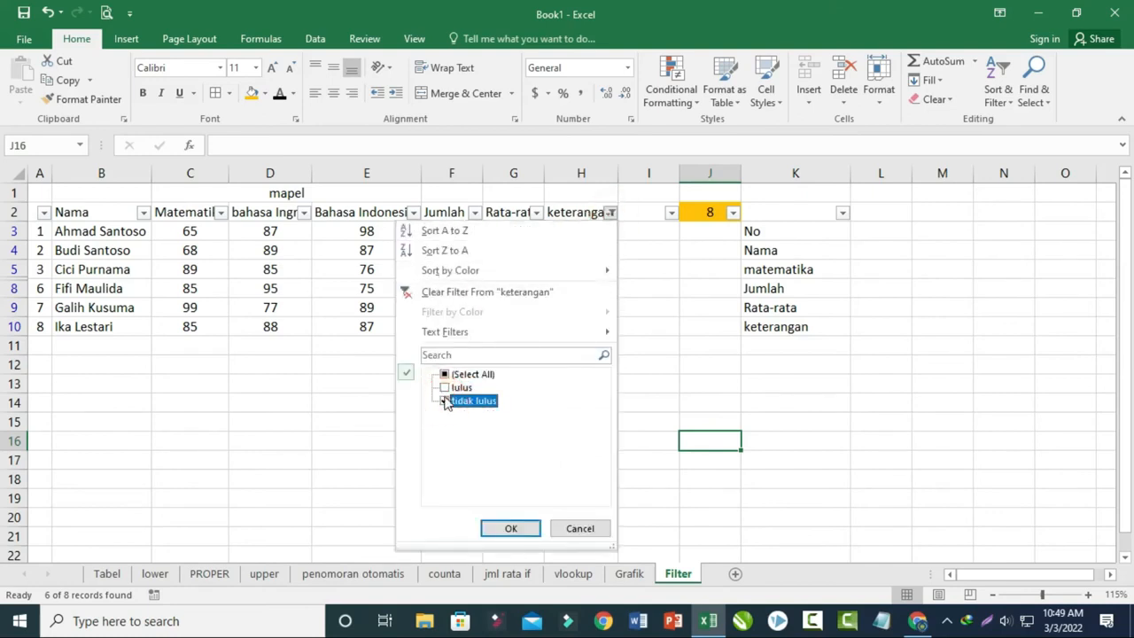
click(446, 375)
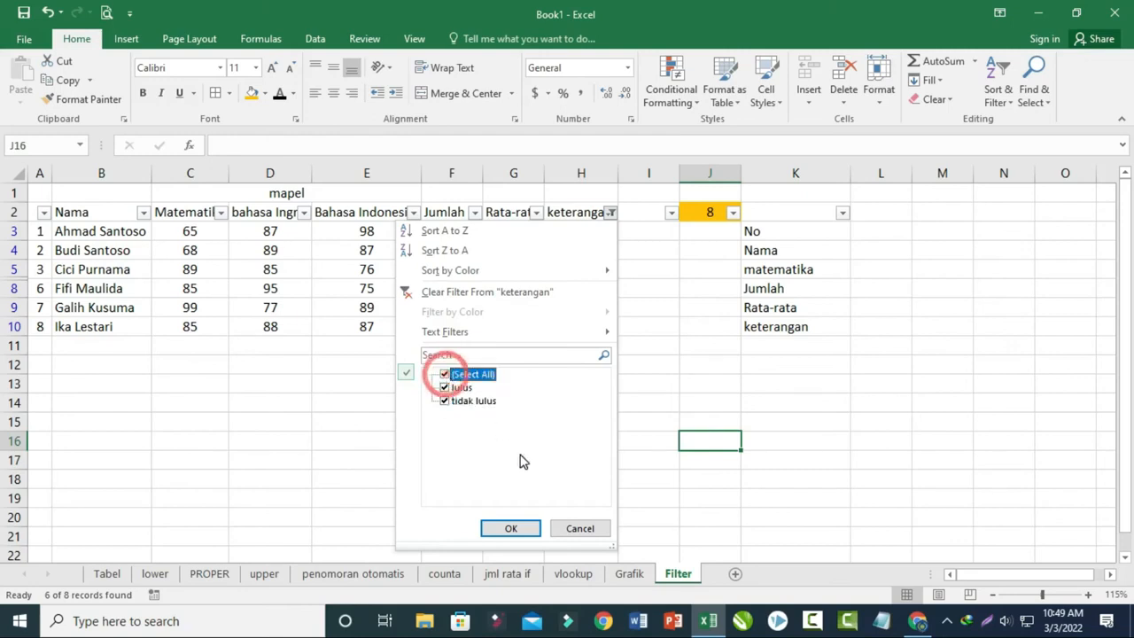
click(445, 375)
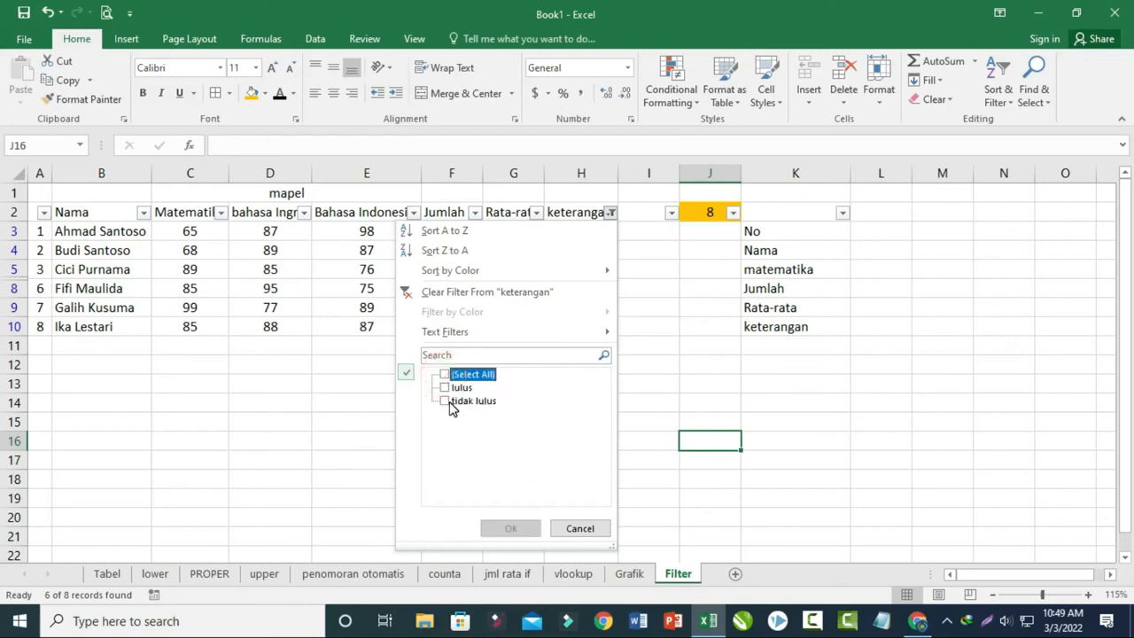
click(445, 401)
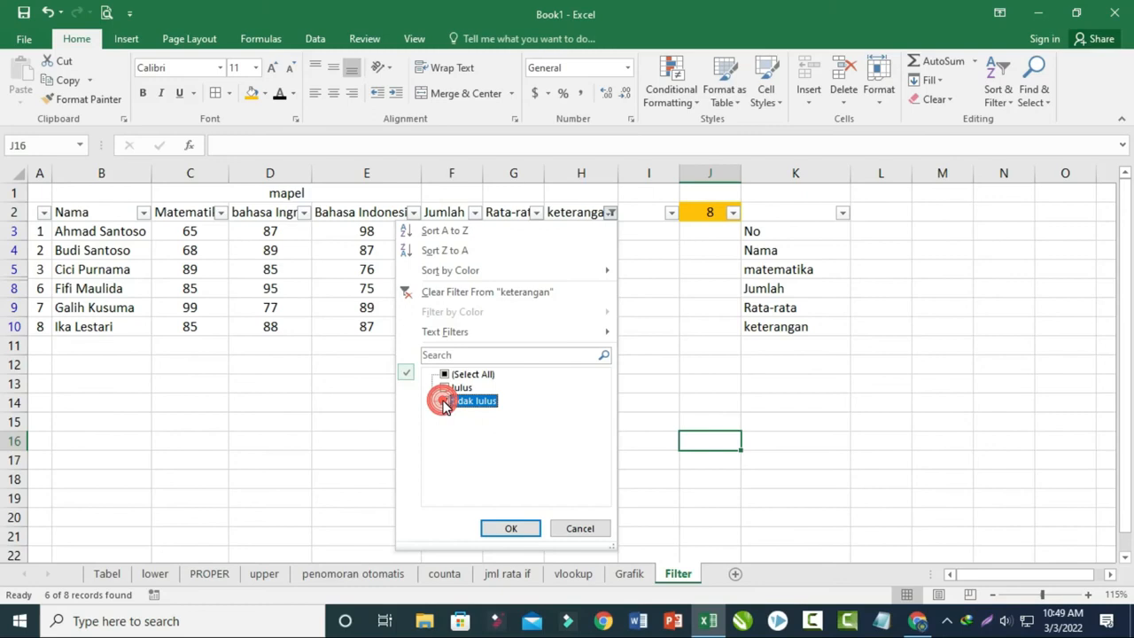
click(502, 528)
click(556, 482)
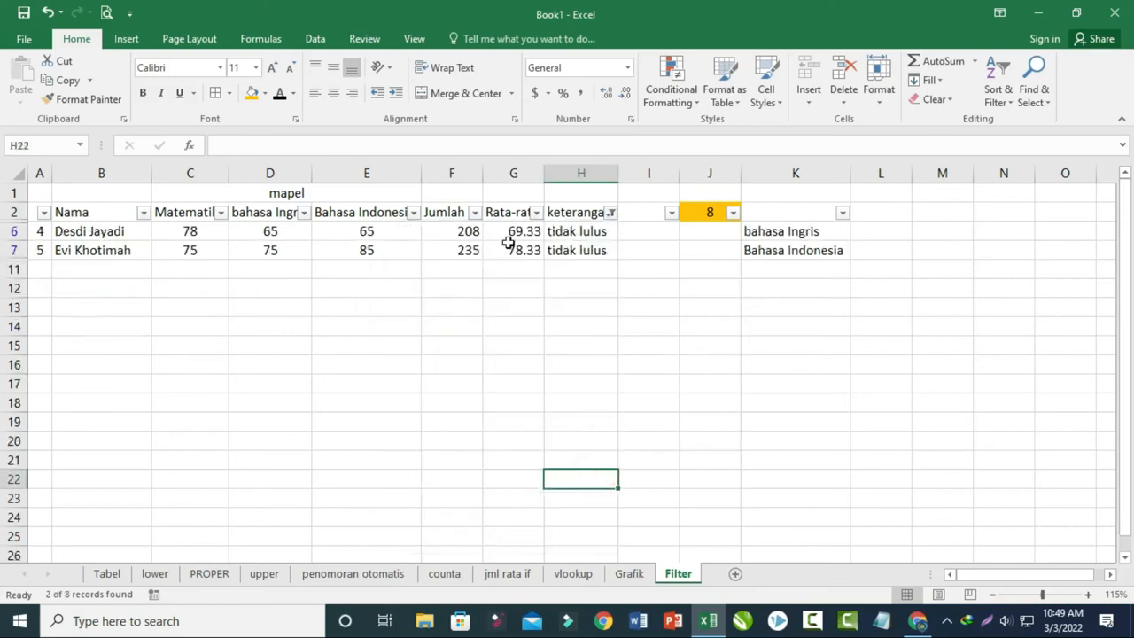
- Show all keterangan values again and turn off filtering on the header row
click(611, 213)
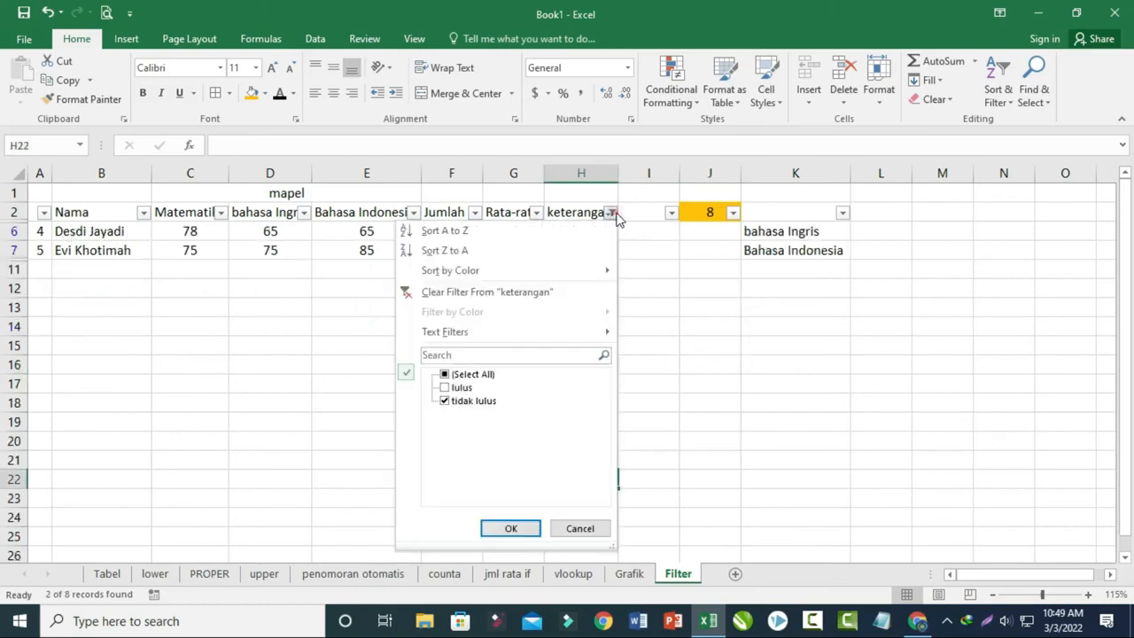
click(446, 375)
click(504, 528)
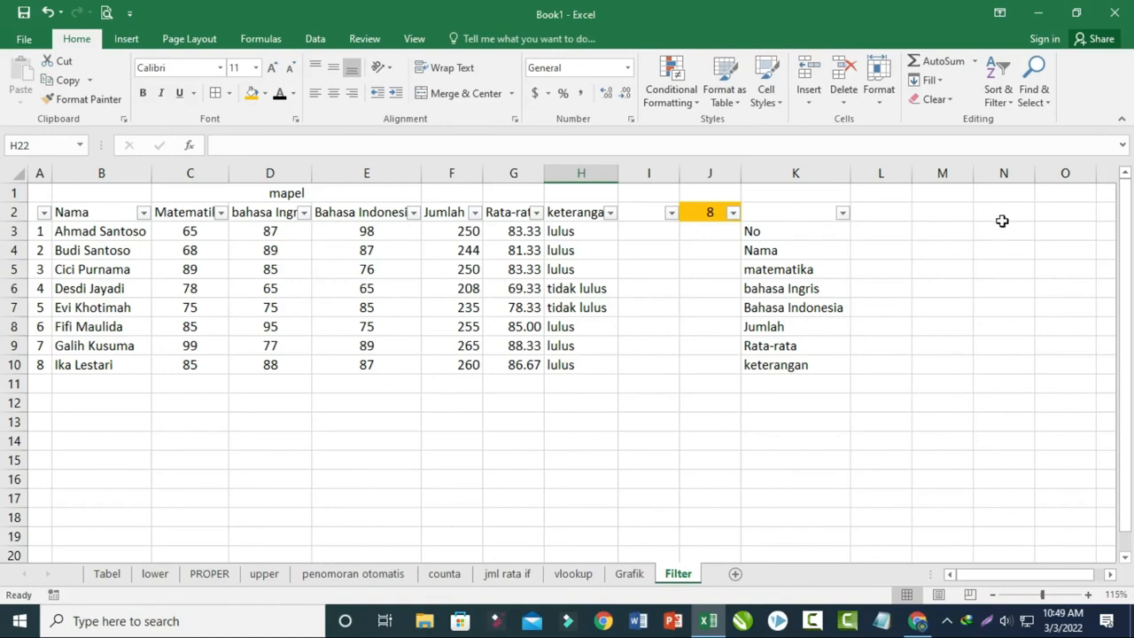
click(997, 102)
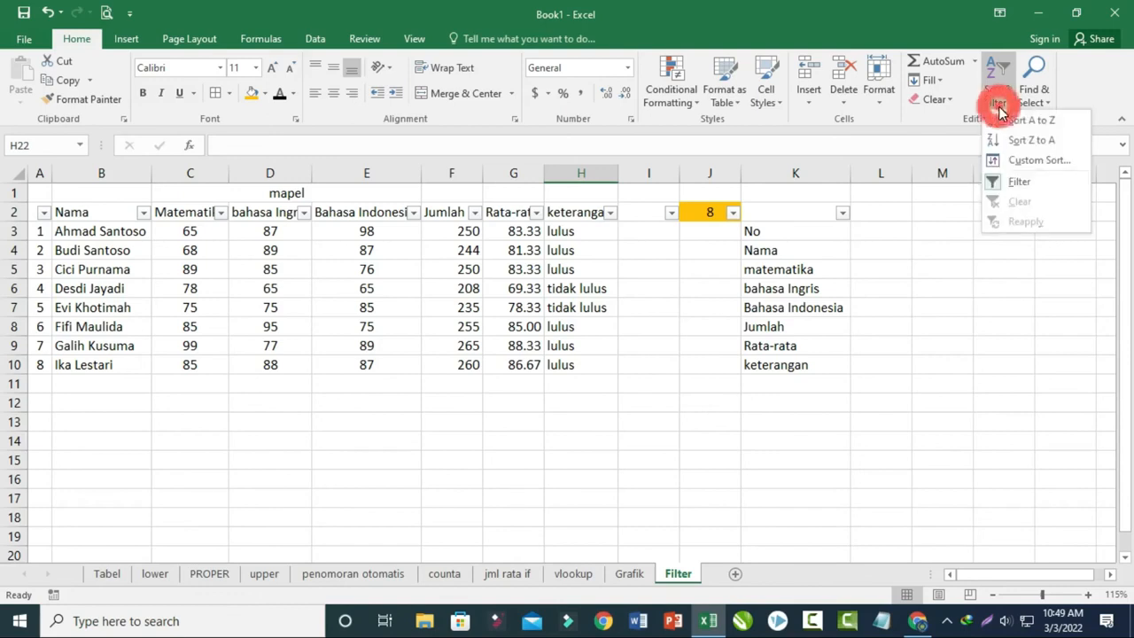
click(1019, 188)
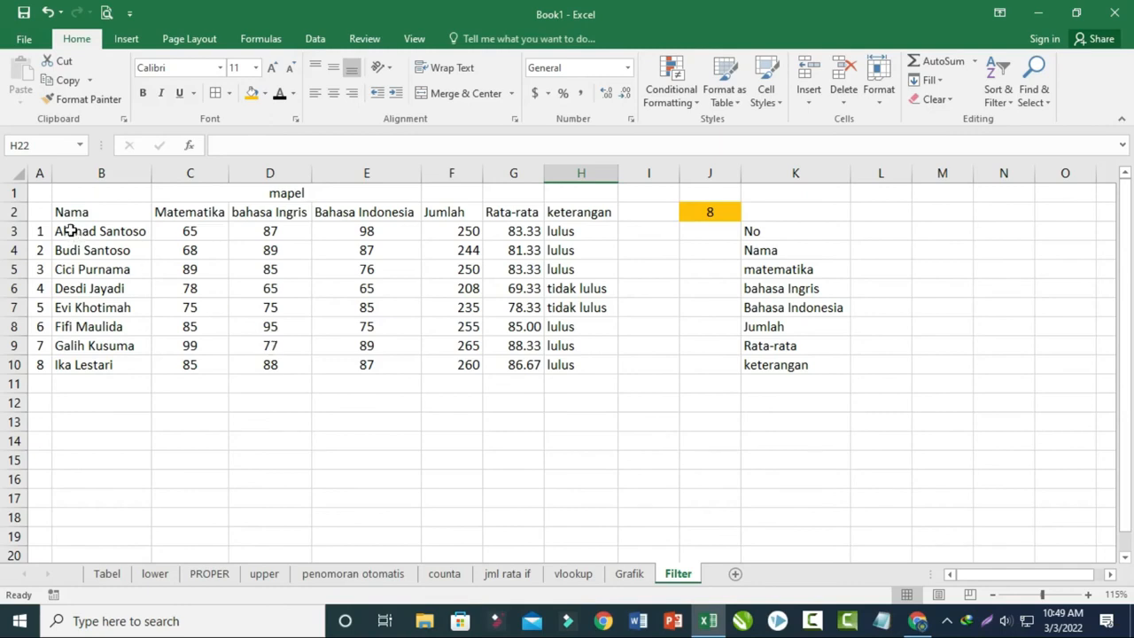
- Select the student data in B3:H10
drag(79, 238, 523, 306)
drag(113, 233, 576, 369)
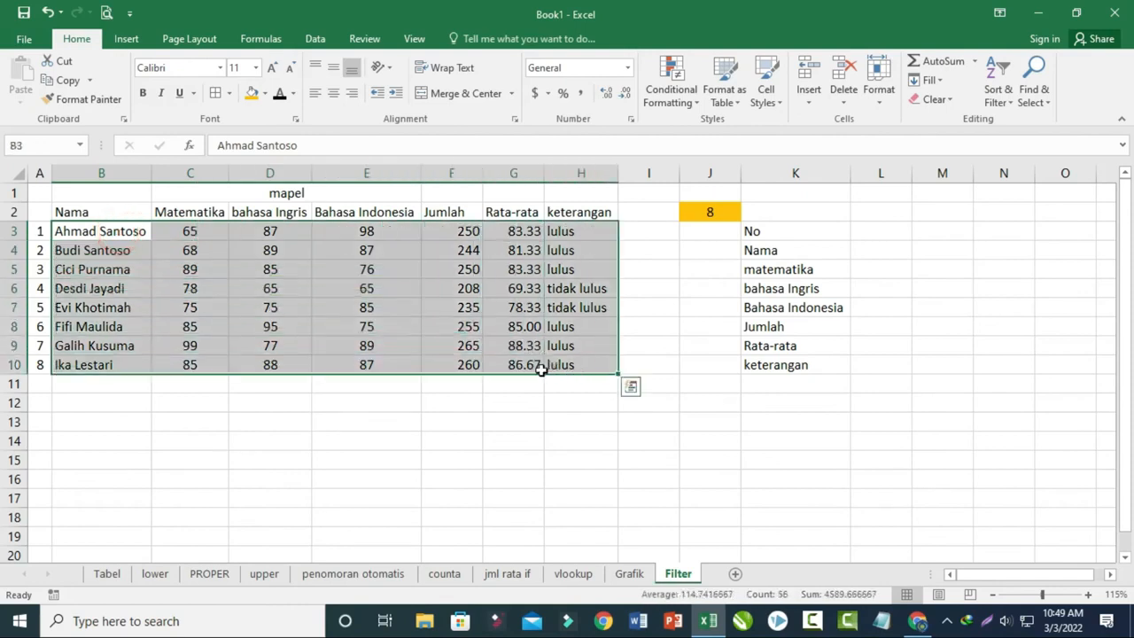
click(999, 93)
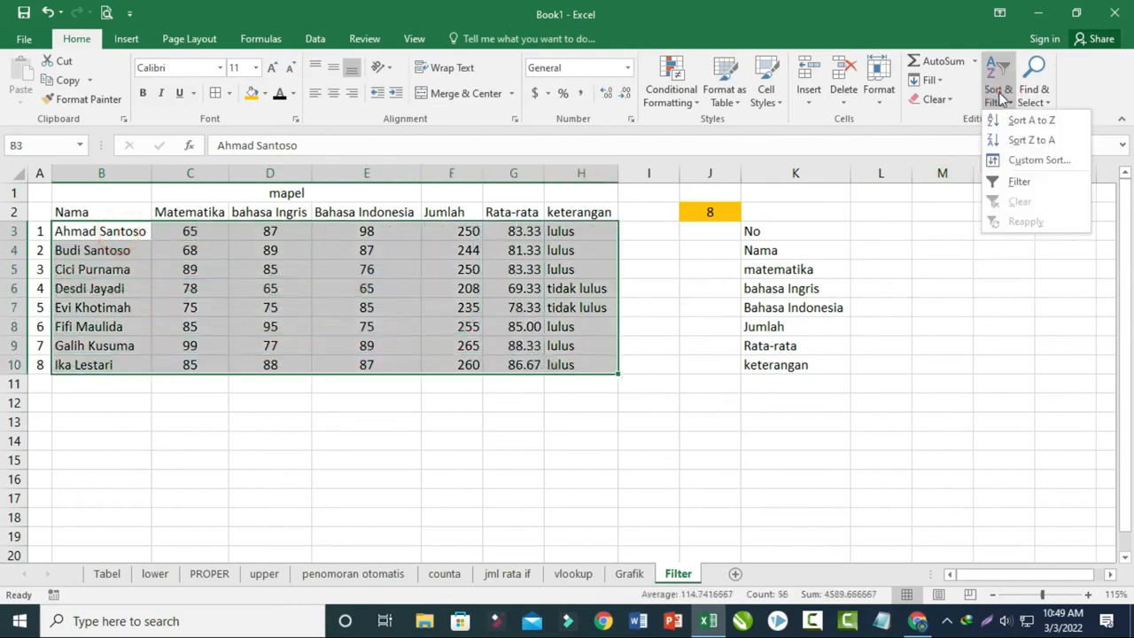
click(1005, 158)
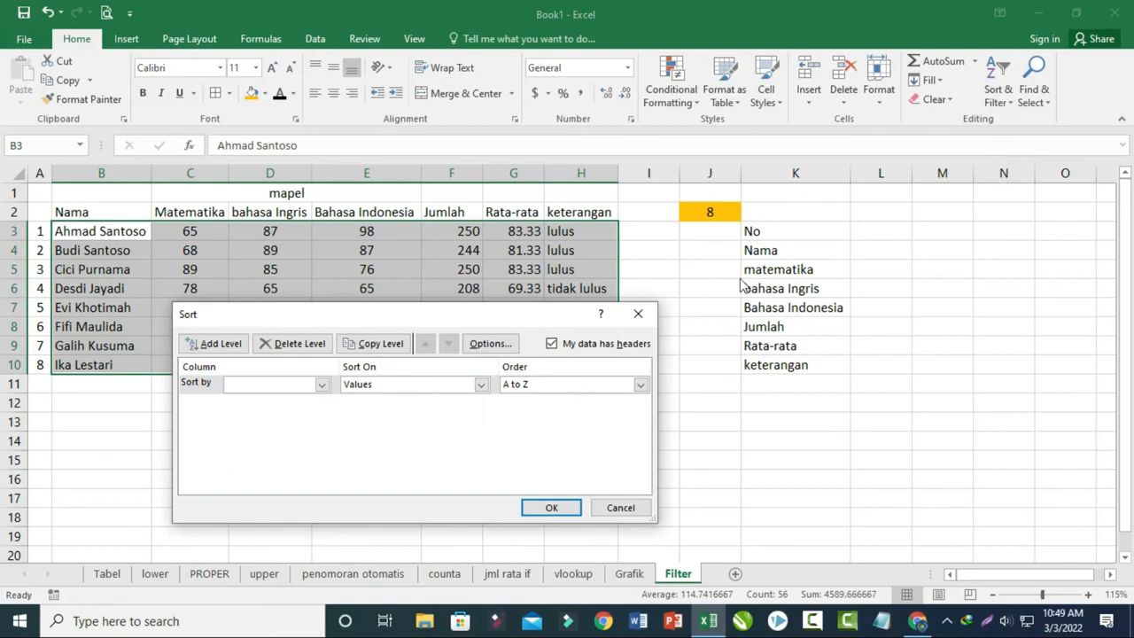
click(636, 316)
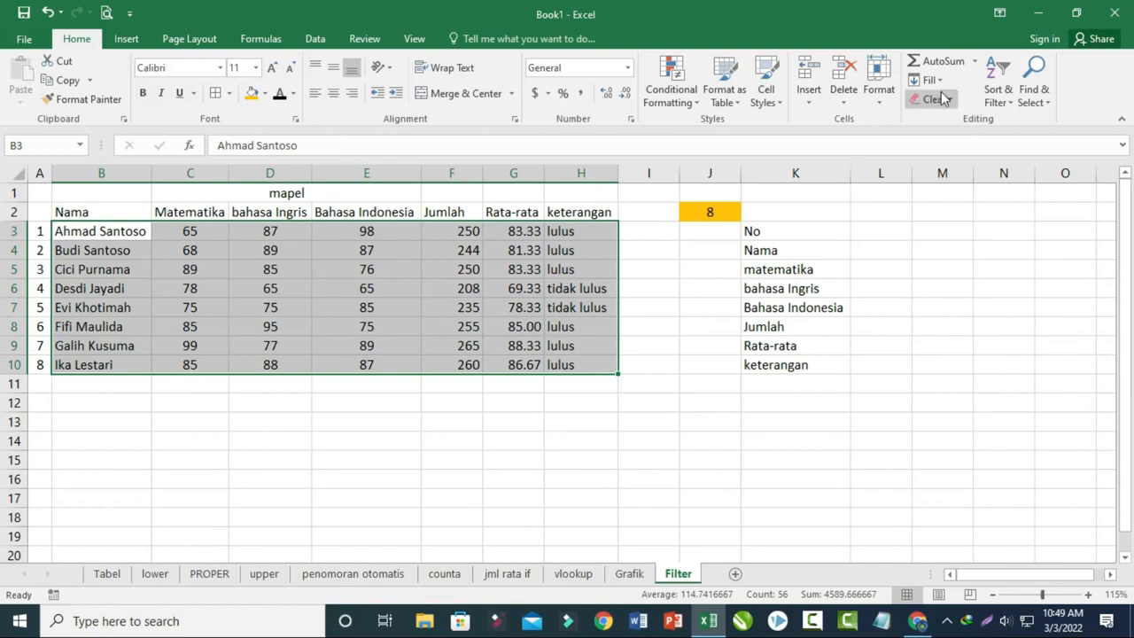
- Apply a custom sort to the selected rows by Matematika values, Largest to Smallest
click(994, 99)
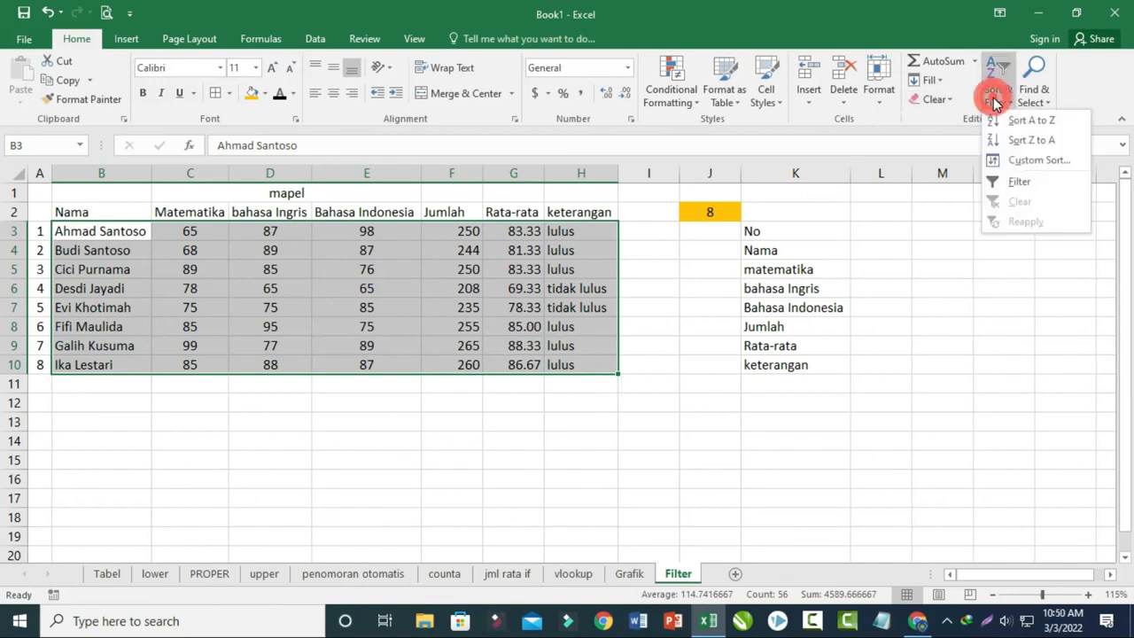
click(1013, 162)
drag(345, 313, 543, 380)
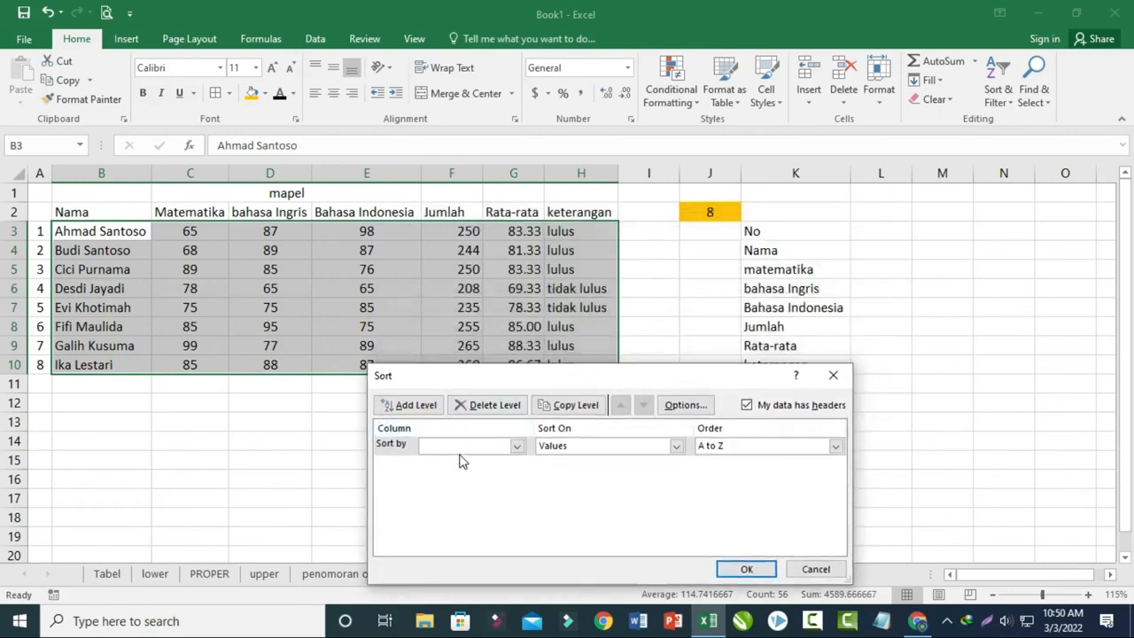
drag(609, 379, 490, 408)
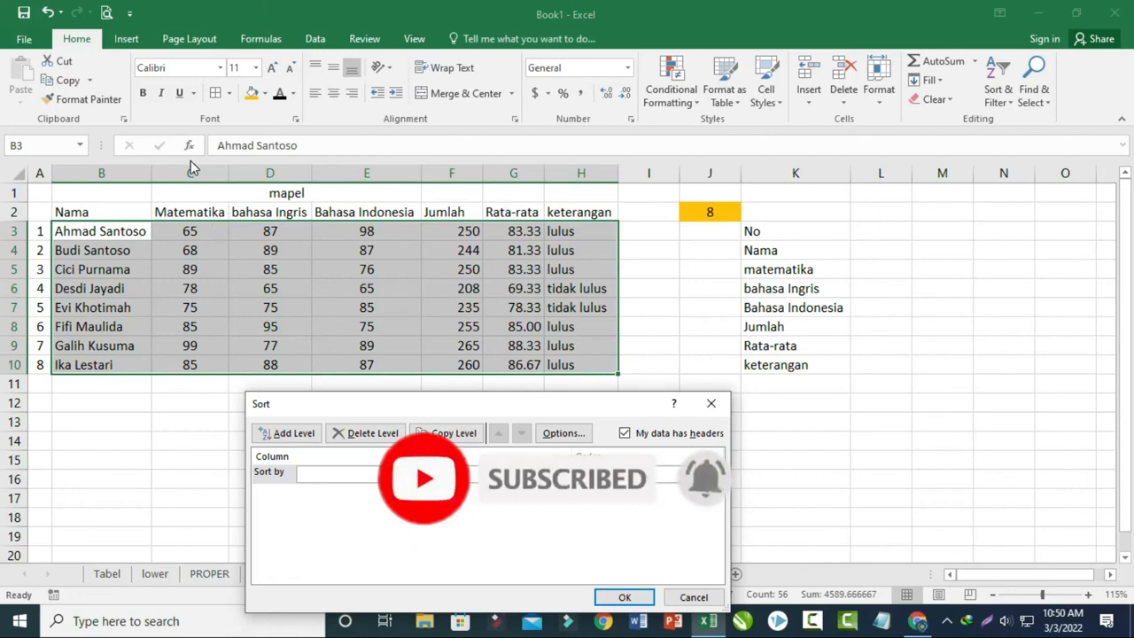
click(395, 474)
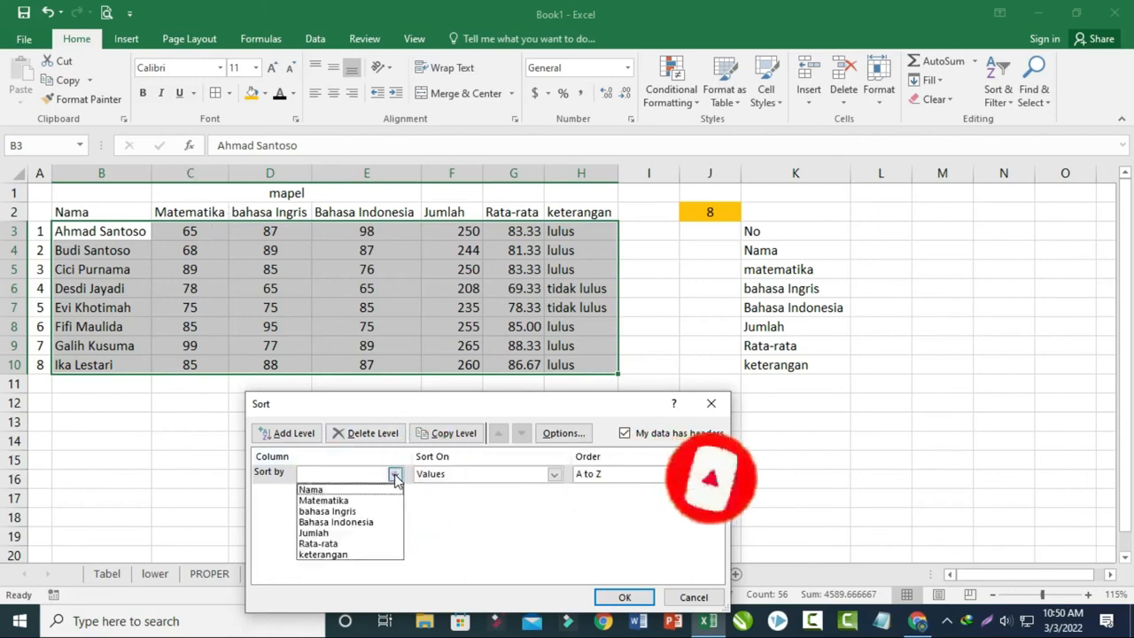
click(352, 501)
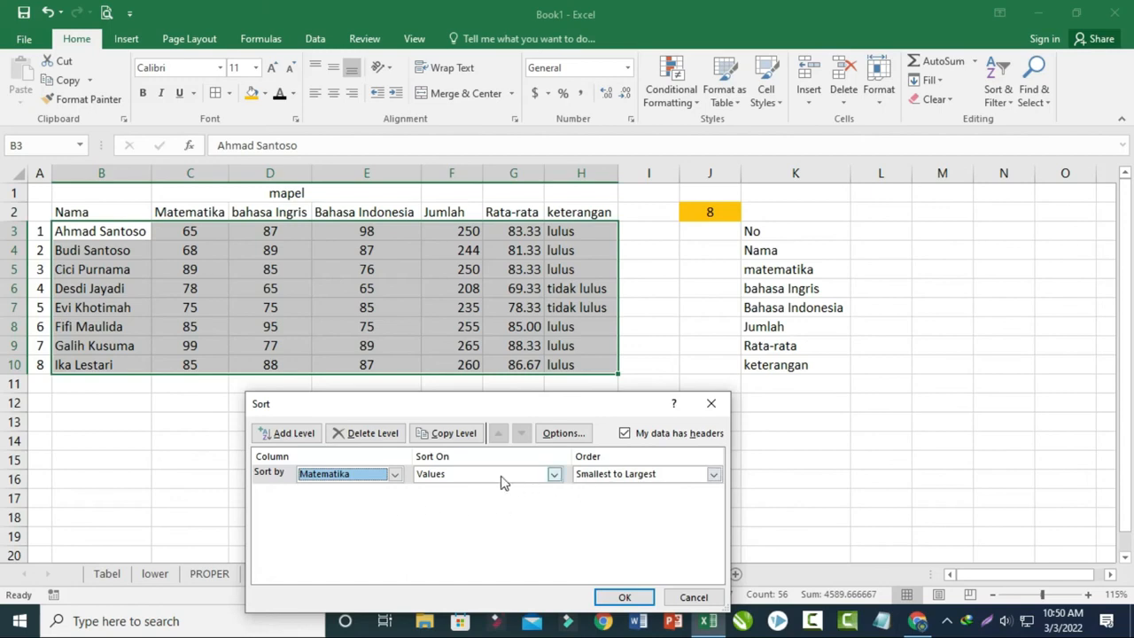
click(714, 476)
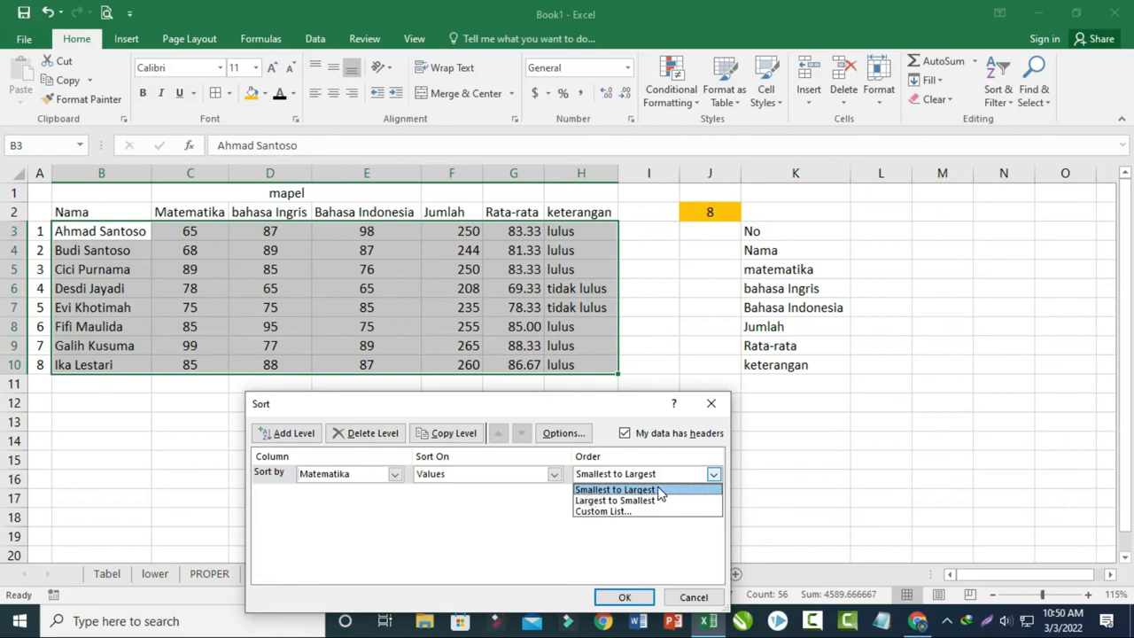
click(593, 501)
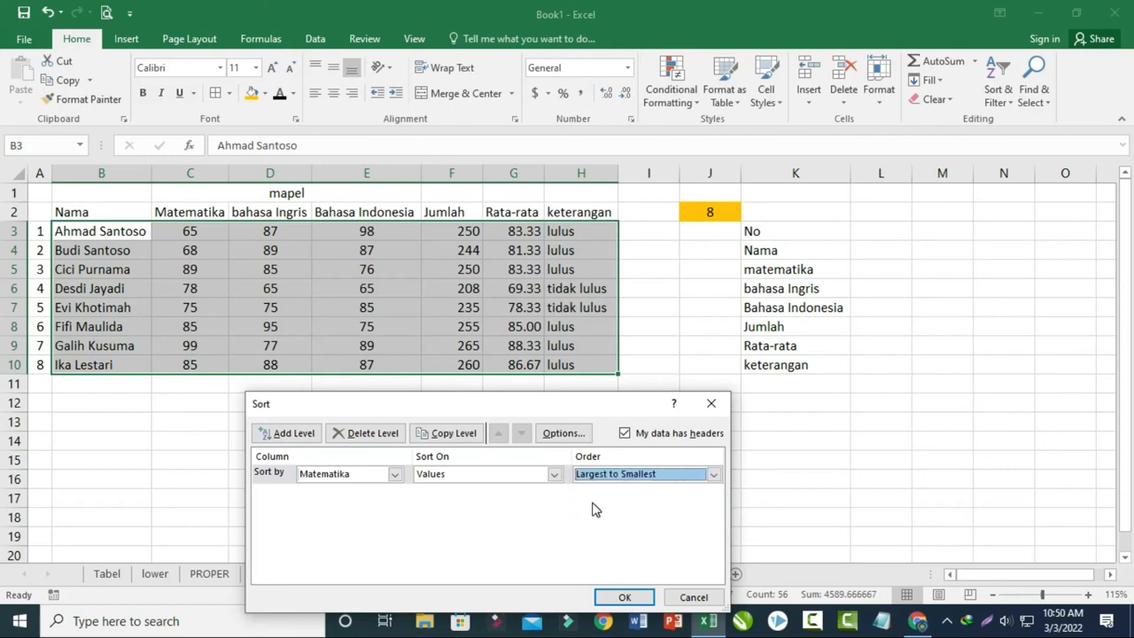
click(622, 598)
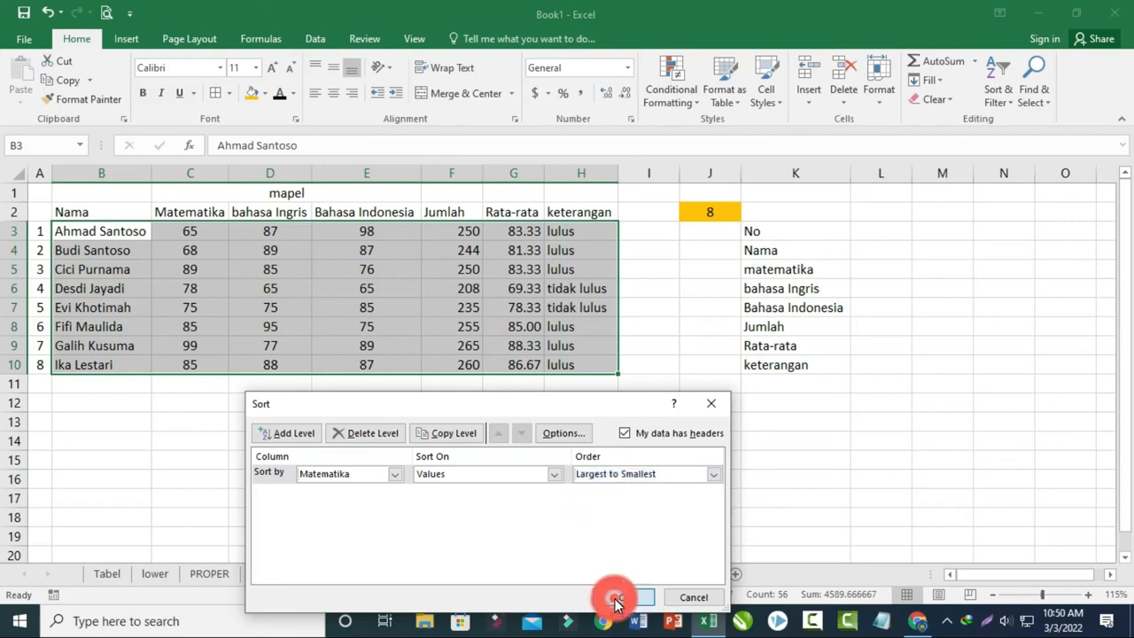
click(323, 428)
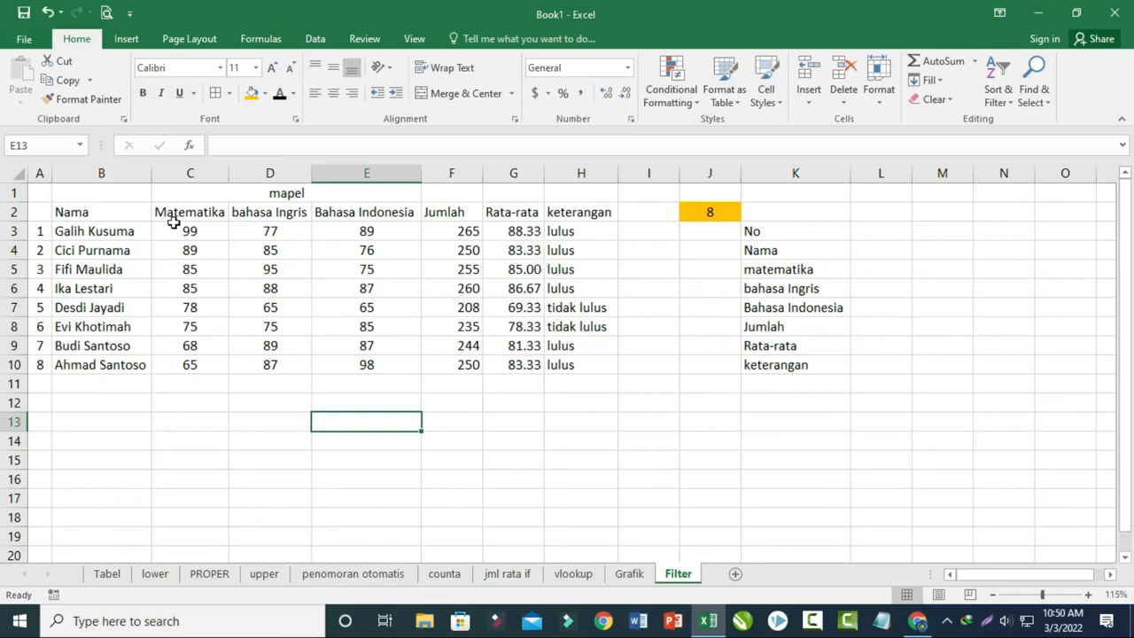
- Custom sort the range B2:G10 by Rata-rata values, Largest to Smallest
drag(74, 215, 515, 363)
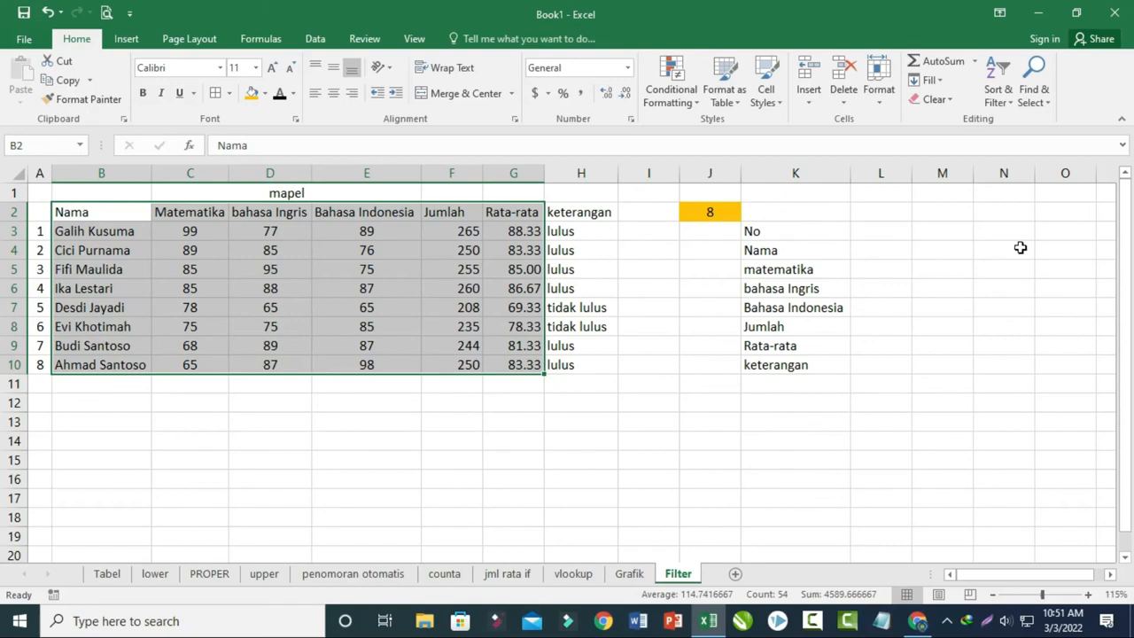
click(1001, 96)
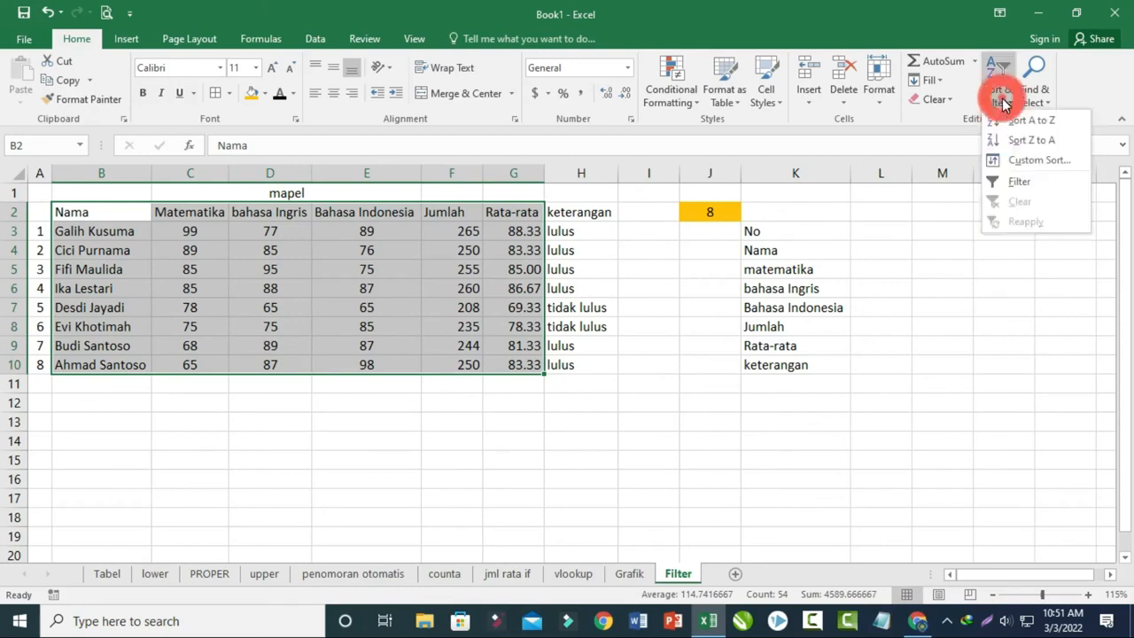
click(1011, 164)
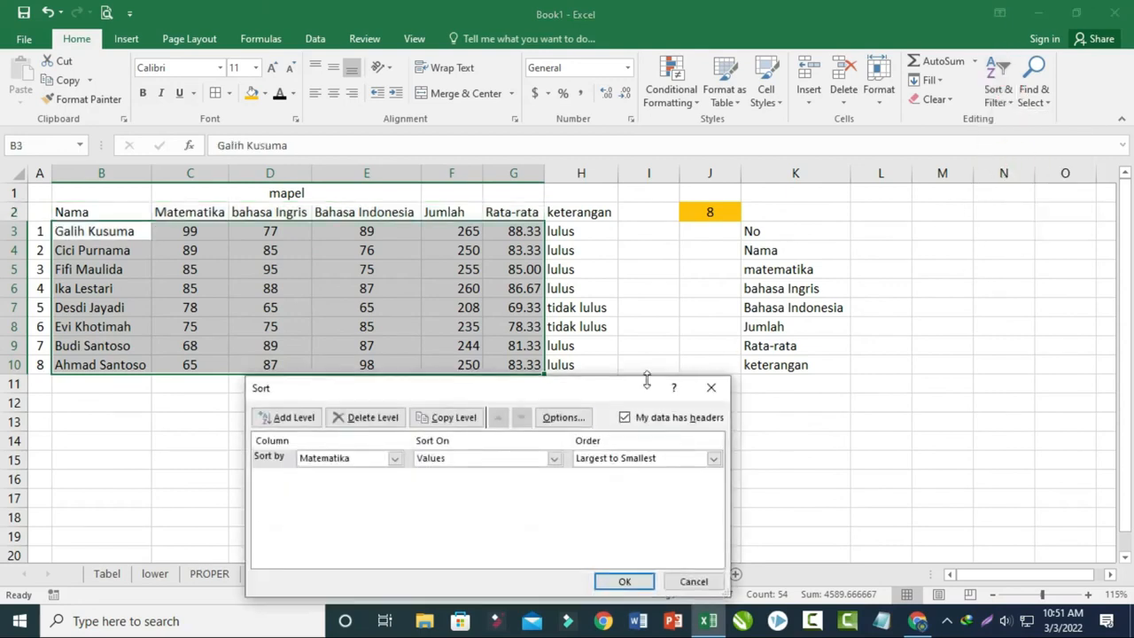
click(395, 459)
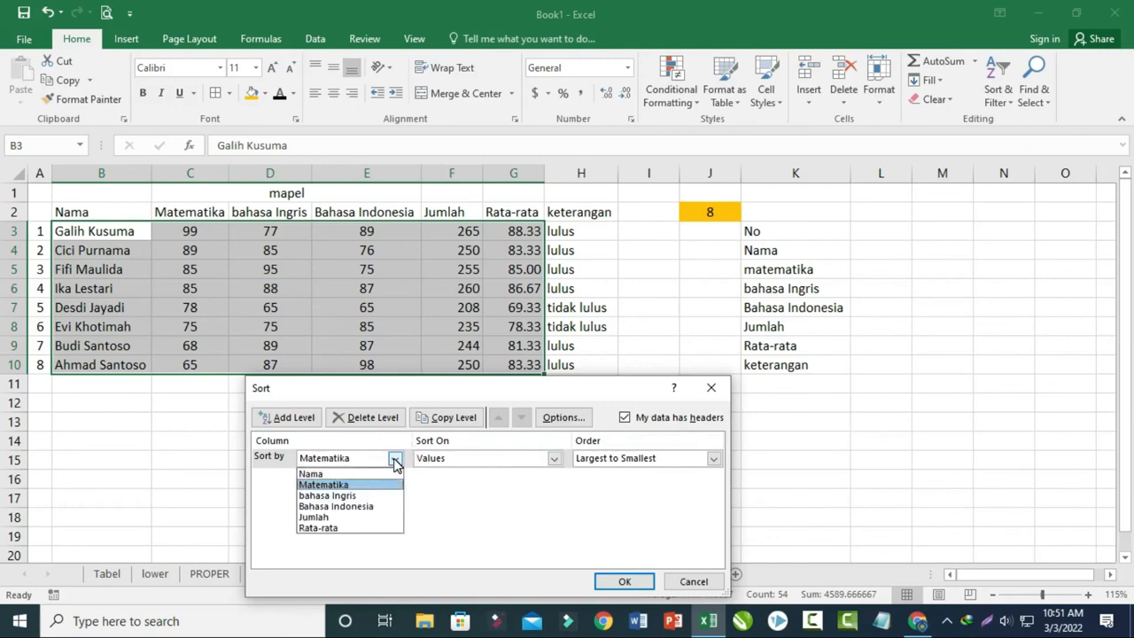
click(350, 528)
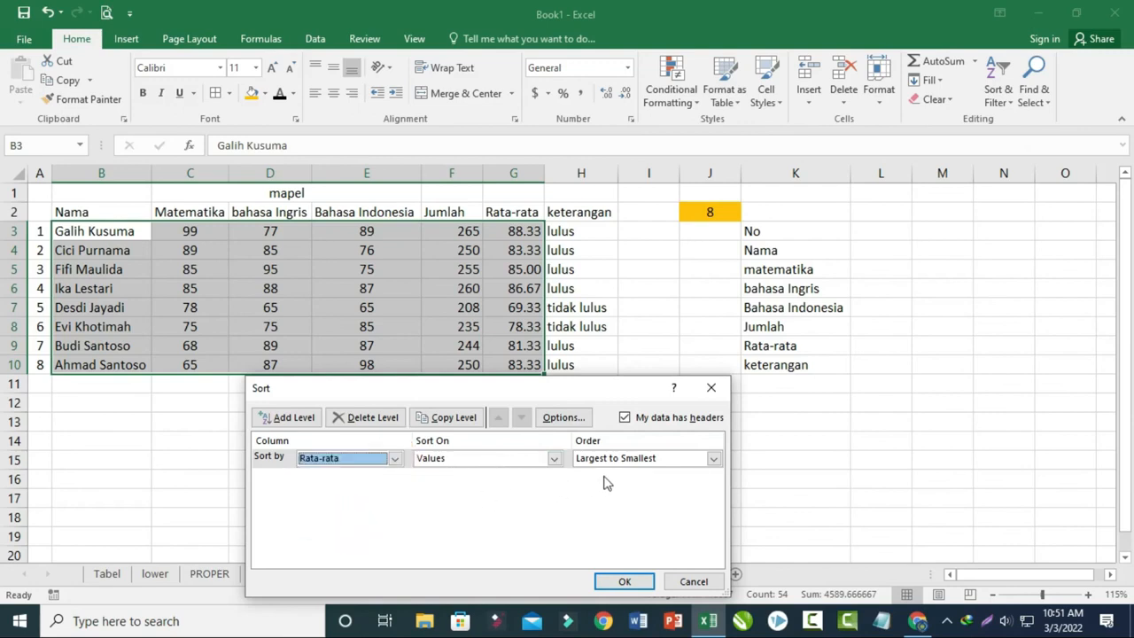
click(638, 458)
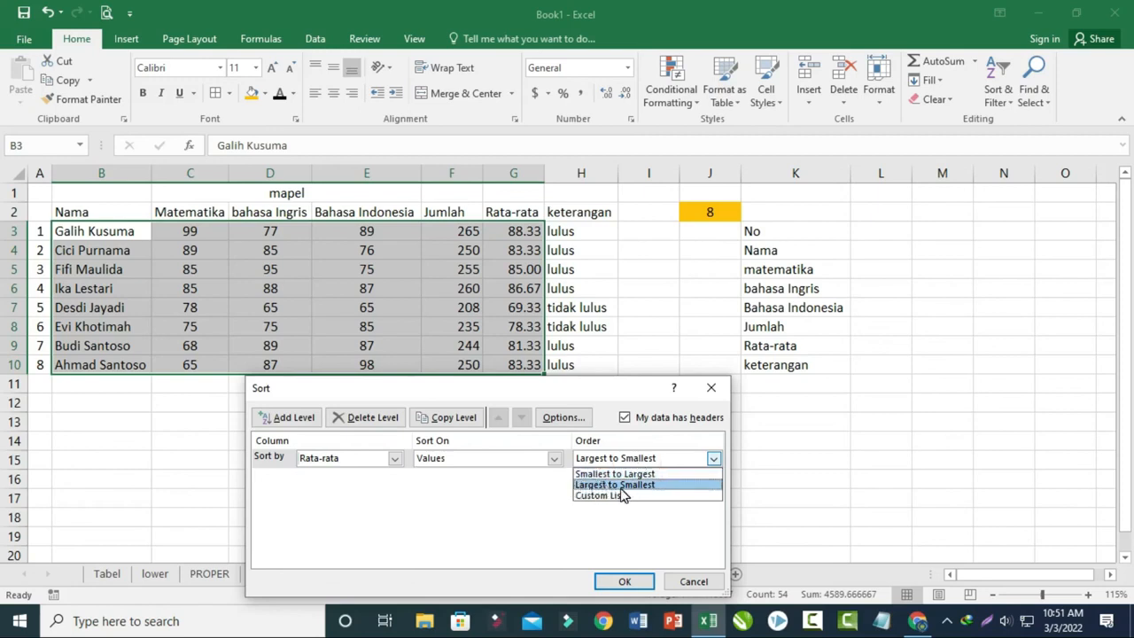
click(616, 486)
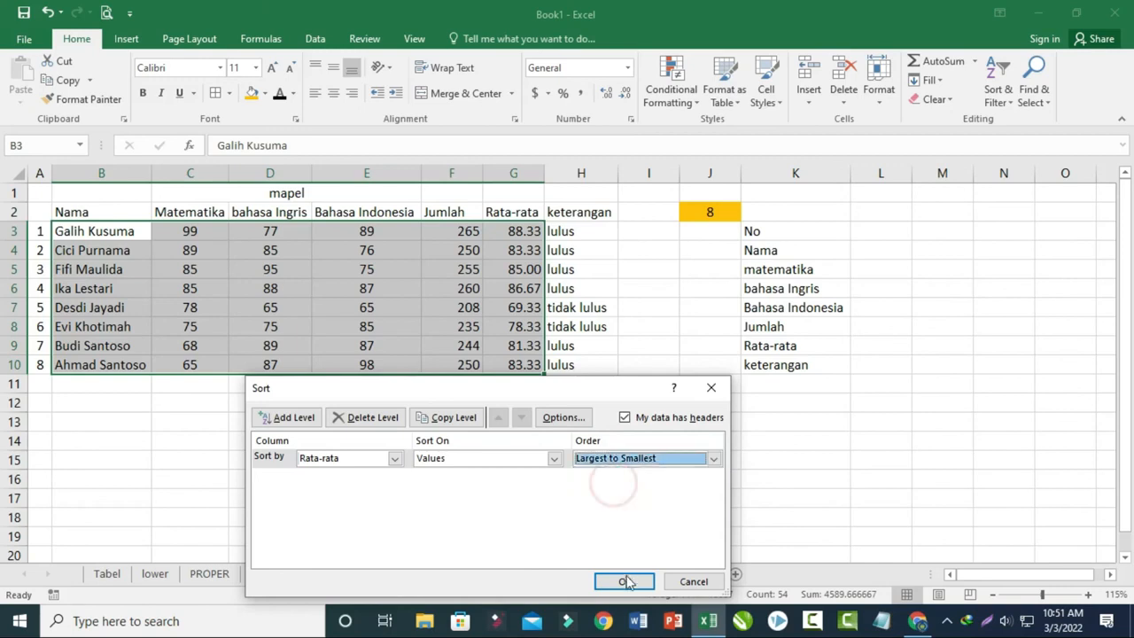
click(625, 582)
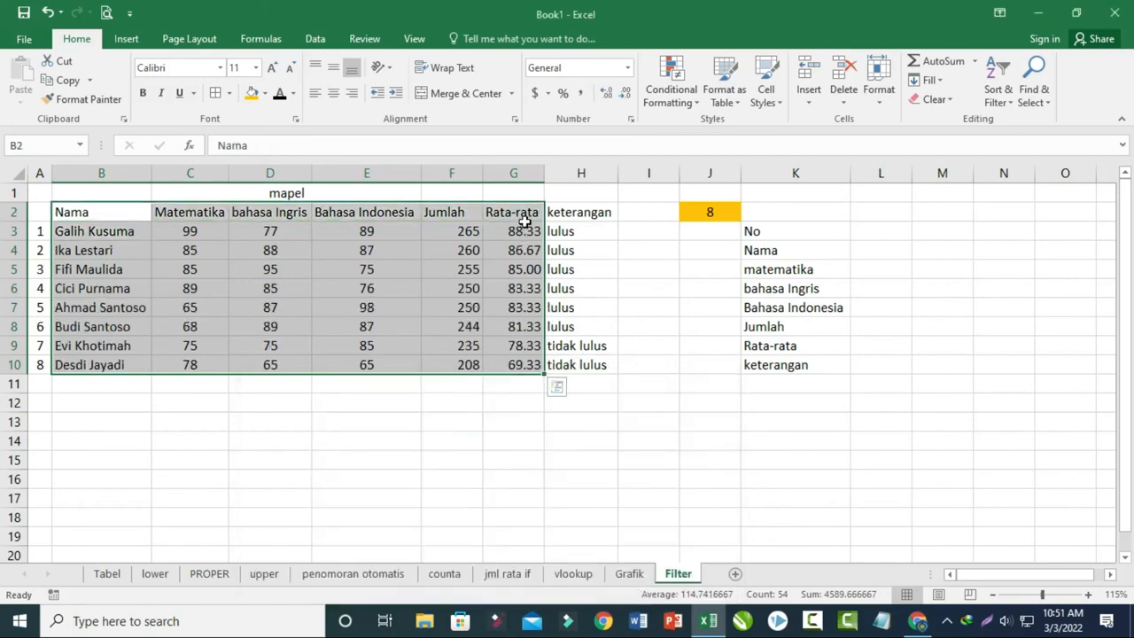